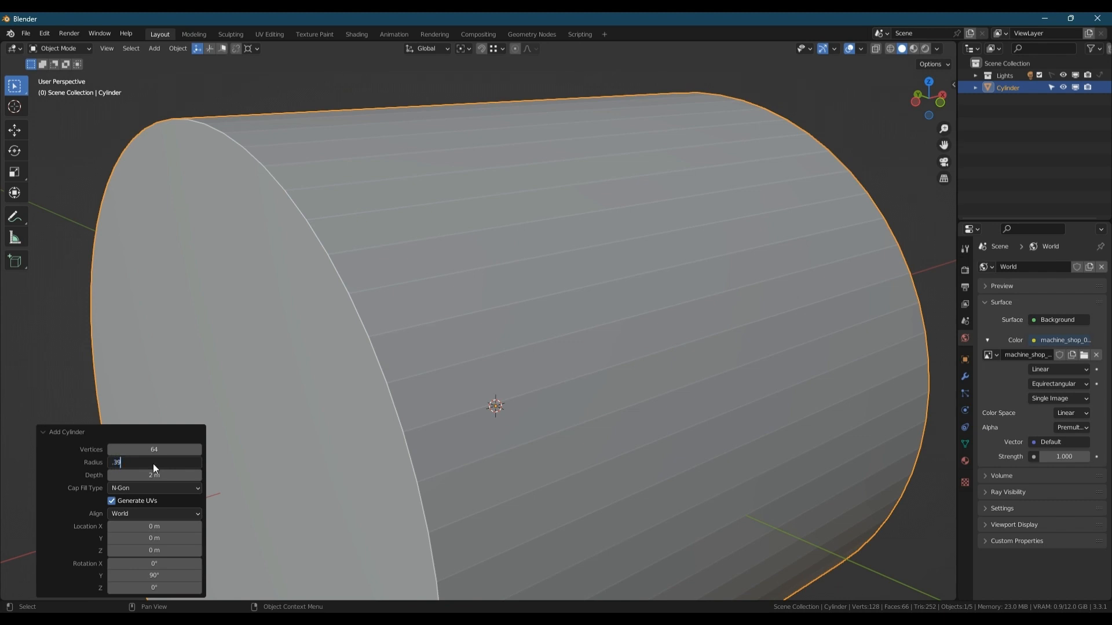
Set the new cylinder's radius to 0.39 m and its depth to 0.26 m.
key("Return")
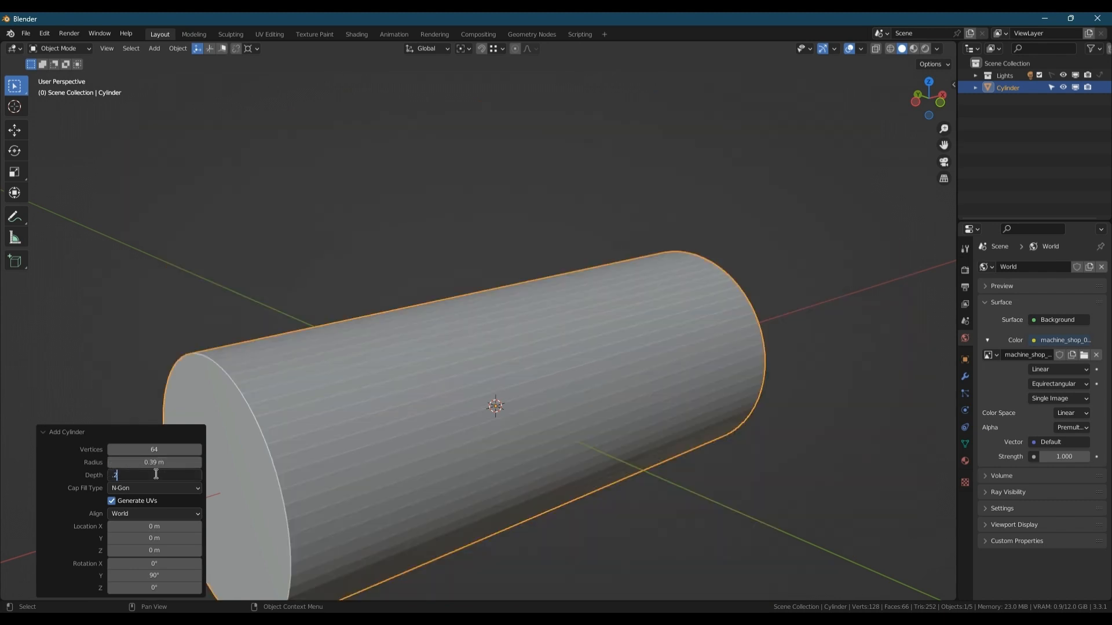
left_click(156, 474)
type(".26")
key("Return")
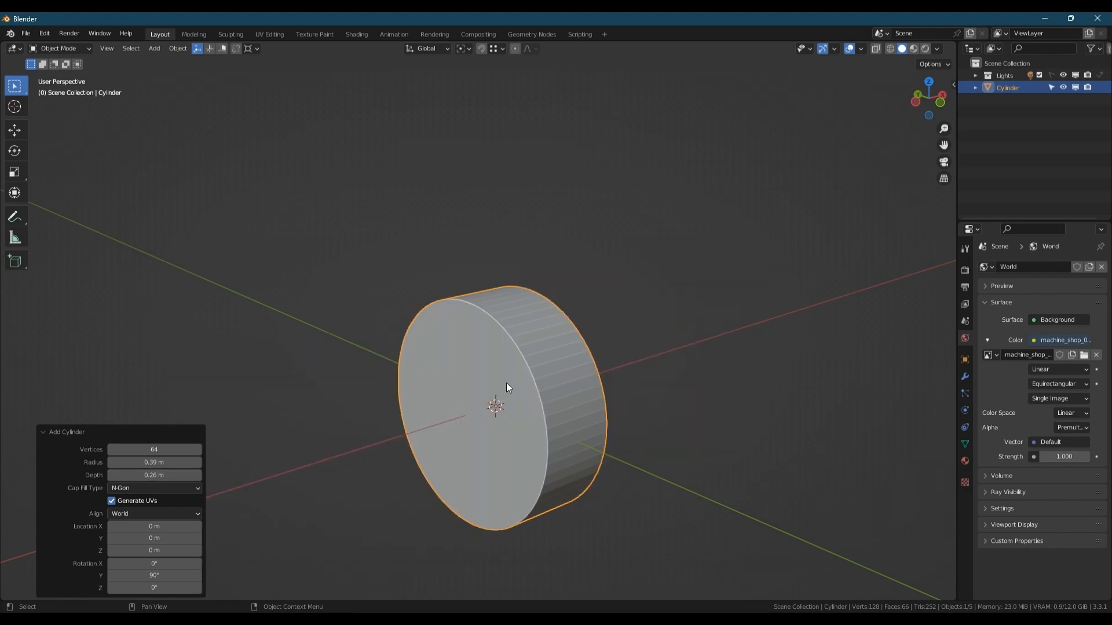
Shade the cylinder smooth with a 30° auto smooth angle and apply all its transforms.
middle_click_drag(537, 377, 456, 324, "shift")
scroll(474, 335, "up", 1, "alt")
right_click(367, 253)
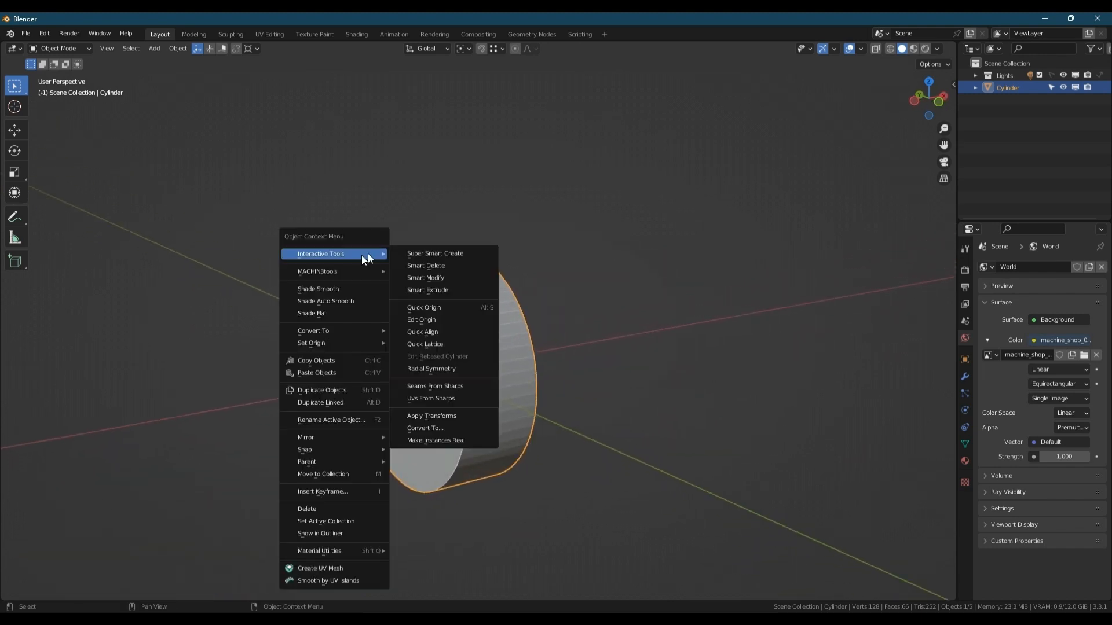
left_click(329, 298)
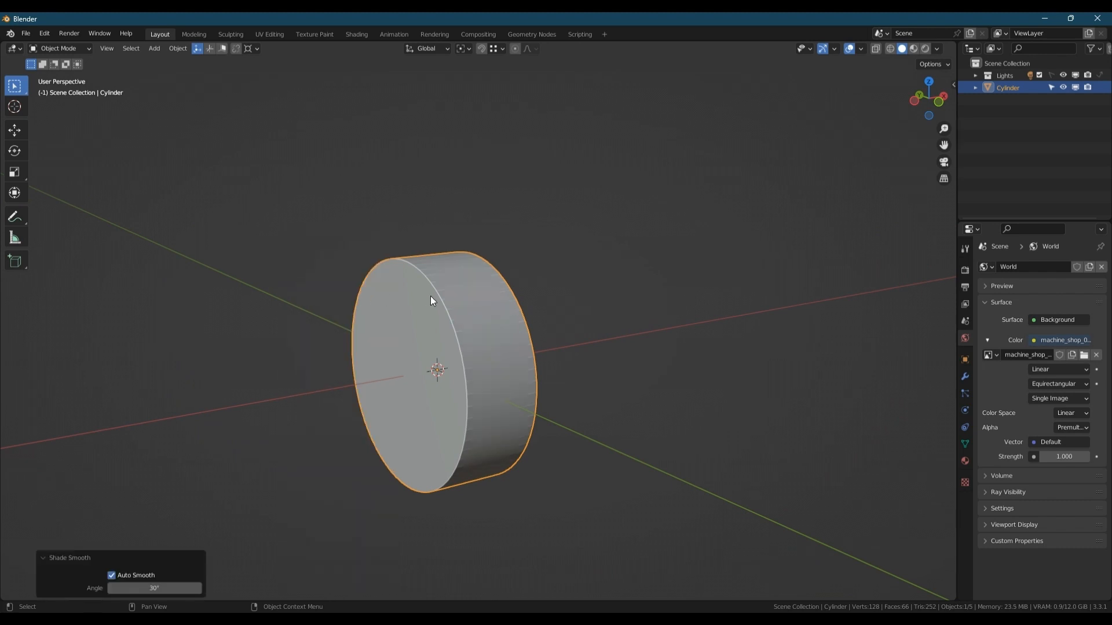
key("ctrl+a")
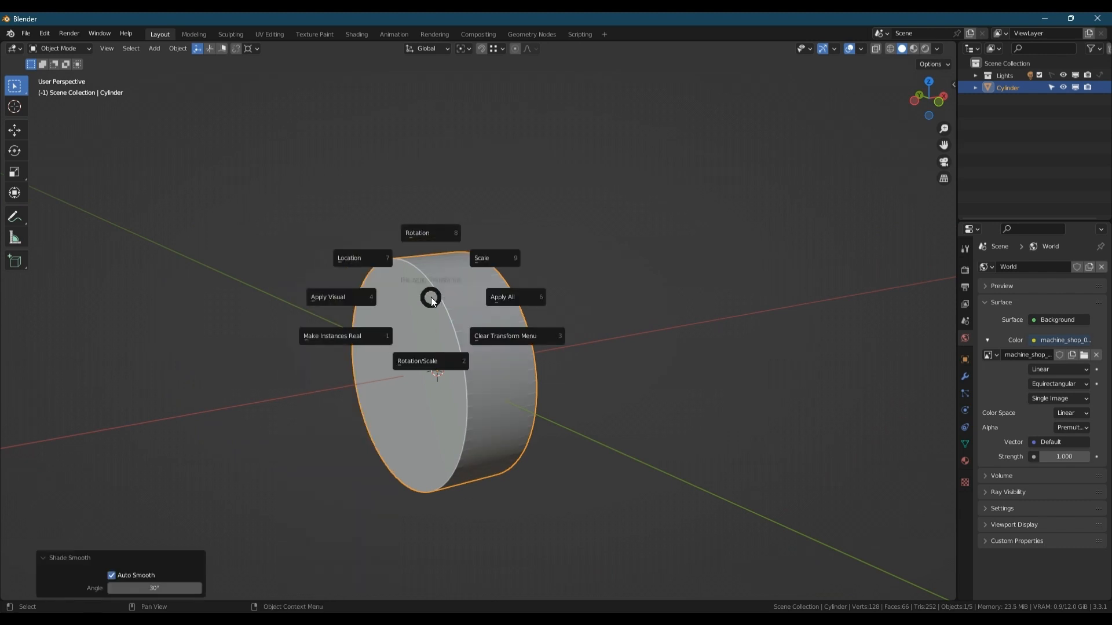
left_click(507, 299)
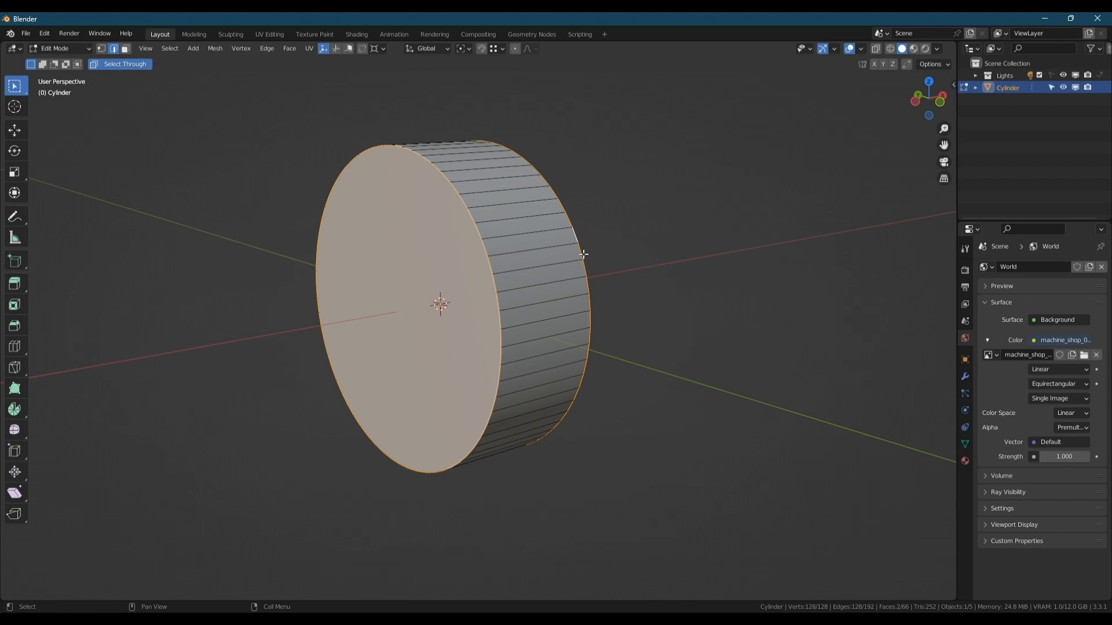
Bevel the two circular rim edge loops of the cylinder by about 0.05 m with 6 segments.
left_click(583, 253, "alt")
left_click(490, 263, "alt+shift")
key("KP_1")
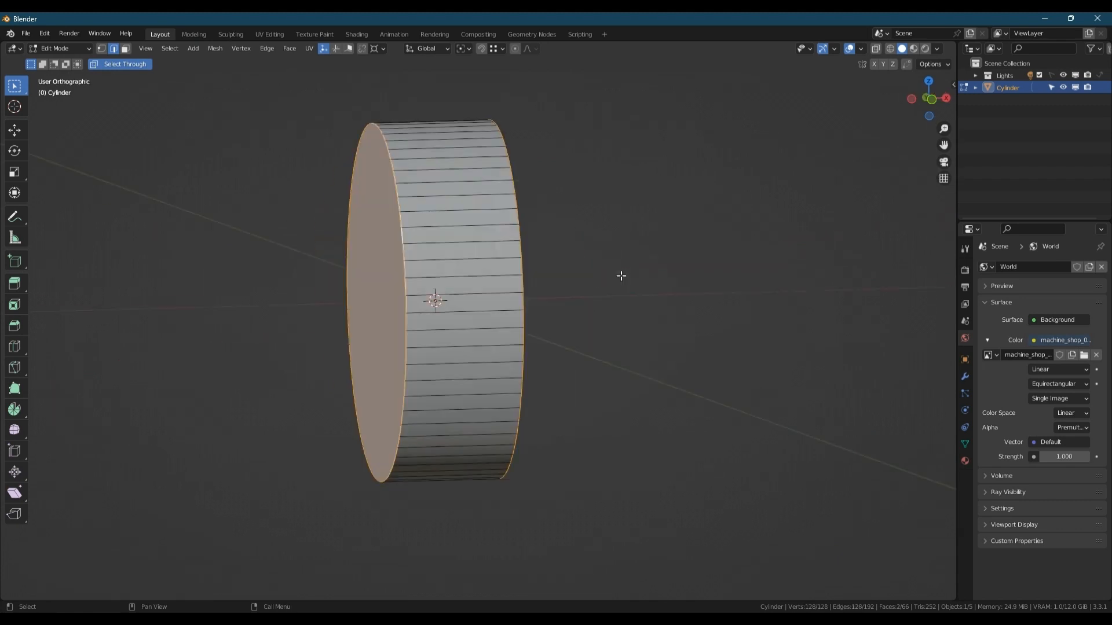
key("ctrl+b")
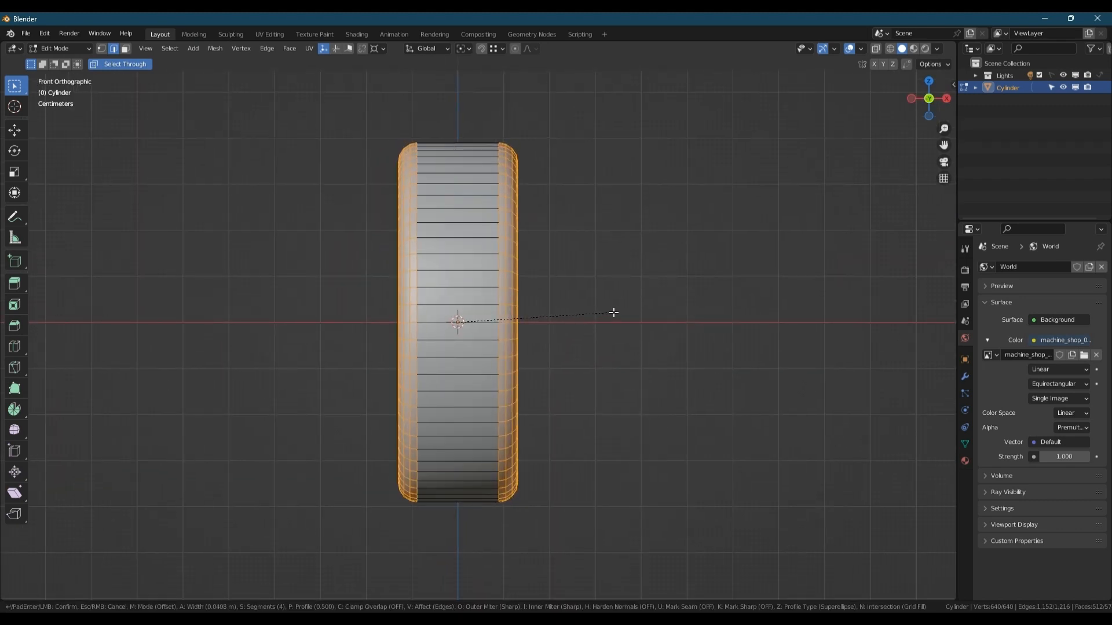
scroll(614, 312, "up", 2)
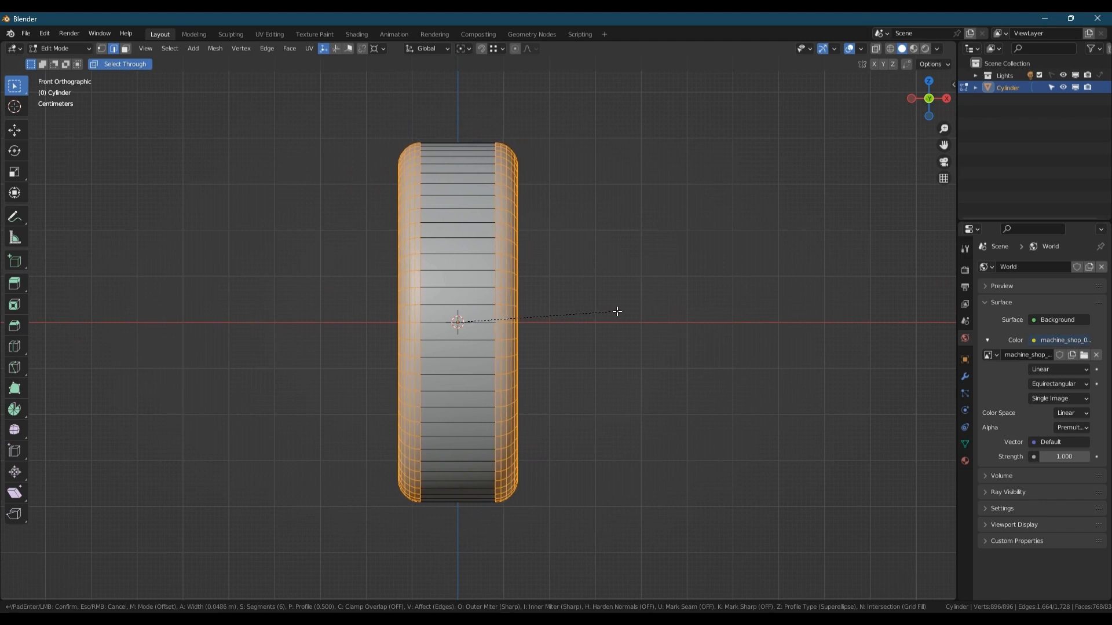
left_click(616, 308)
Select both flat cap faces of the cylinder and enable proportional editing with Smooth falloff.
middle_click_drag(616, 308, 538, 321)
key("3")
left_click(490, 294)
middle_click_drag(490, 294, 494, 264)
left_click(449, 269, "shift")
left_click(515, 50)
left_click(534, 48)
left_click(535, 48)
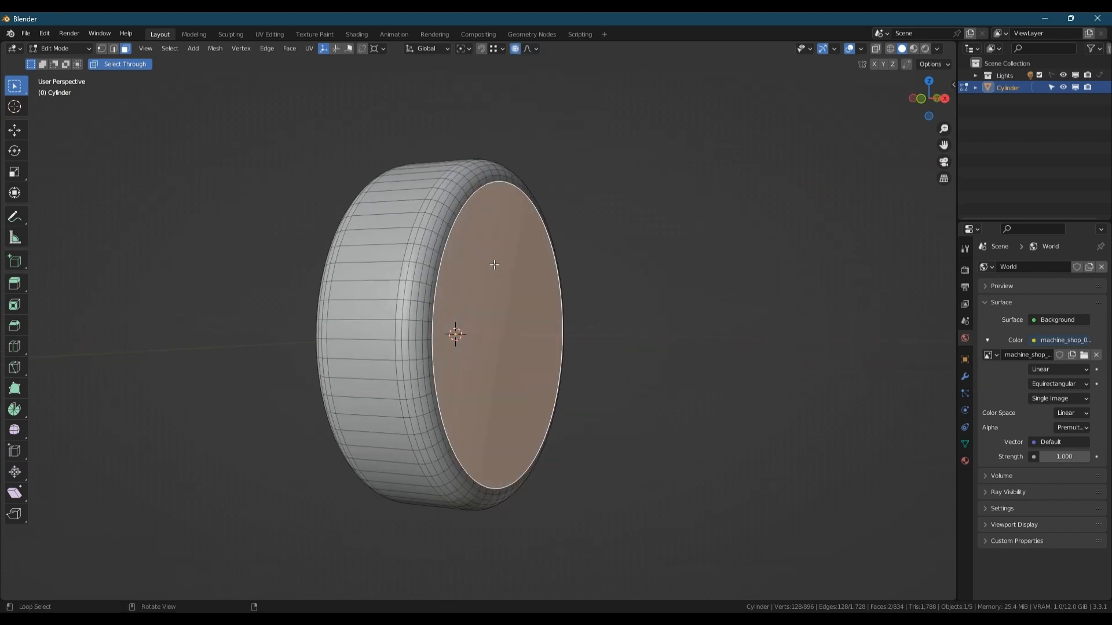
Scale both cap faces to about 0.887 in Y and Z, excluding X, with a proportional size of about 0.02.
key("s")
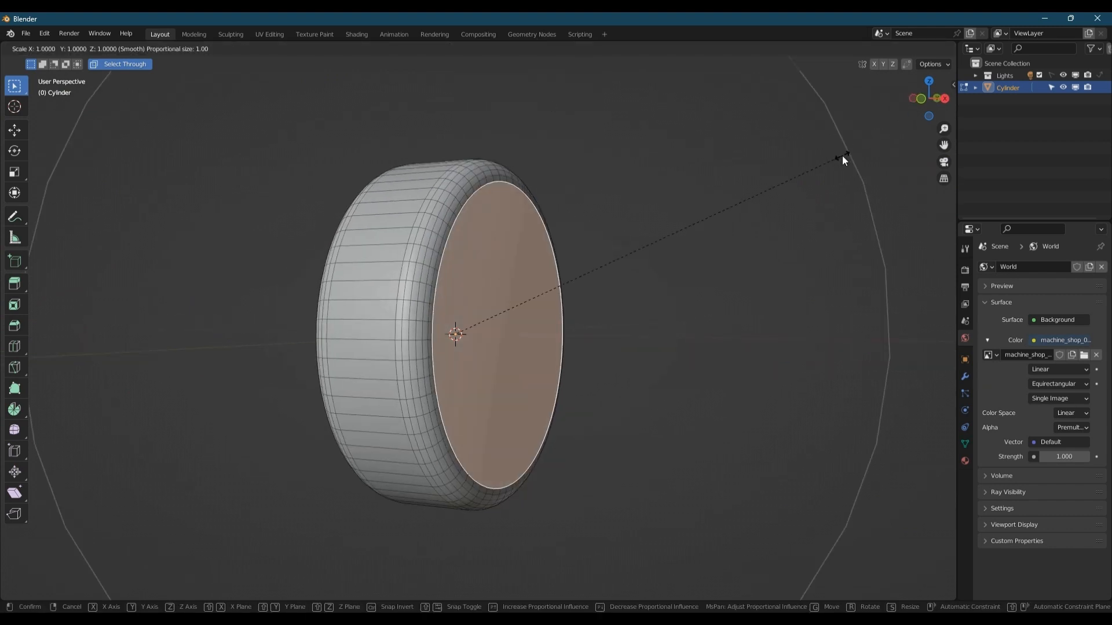
key("x")
scroll(842, 158, "up", 20)
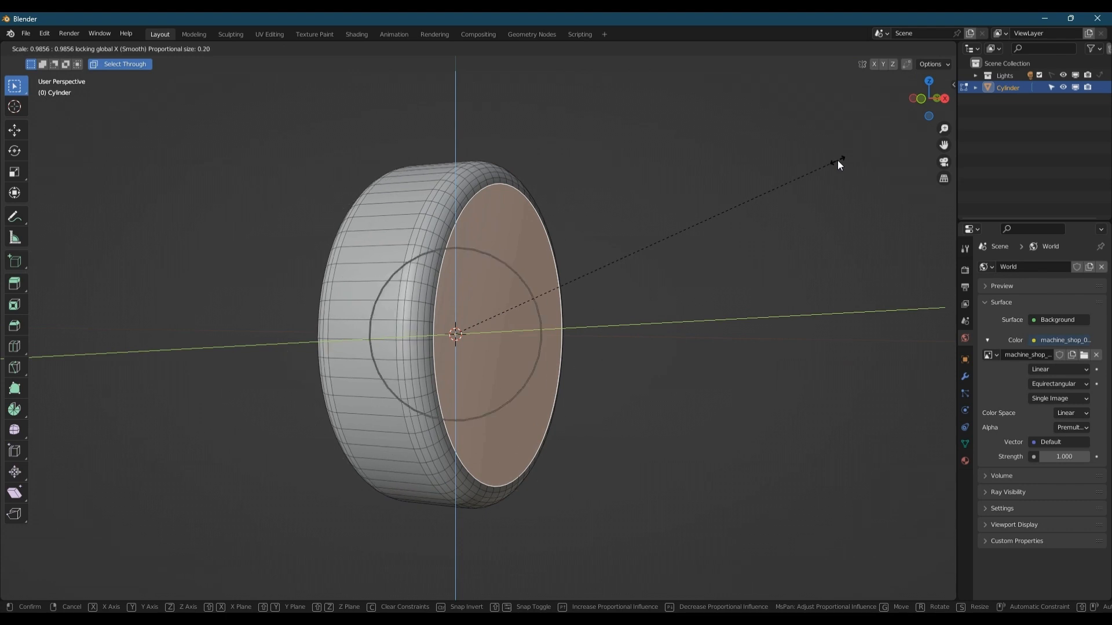
scroll(837, 163, "up", 9)
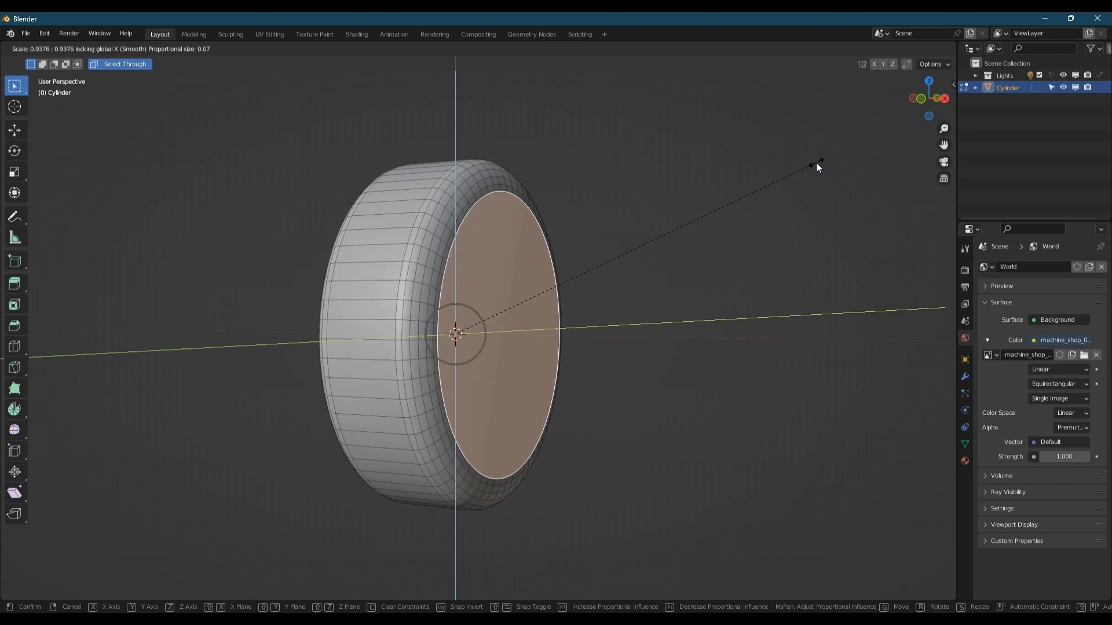
scroll(787, 174, "down", 4)
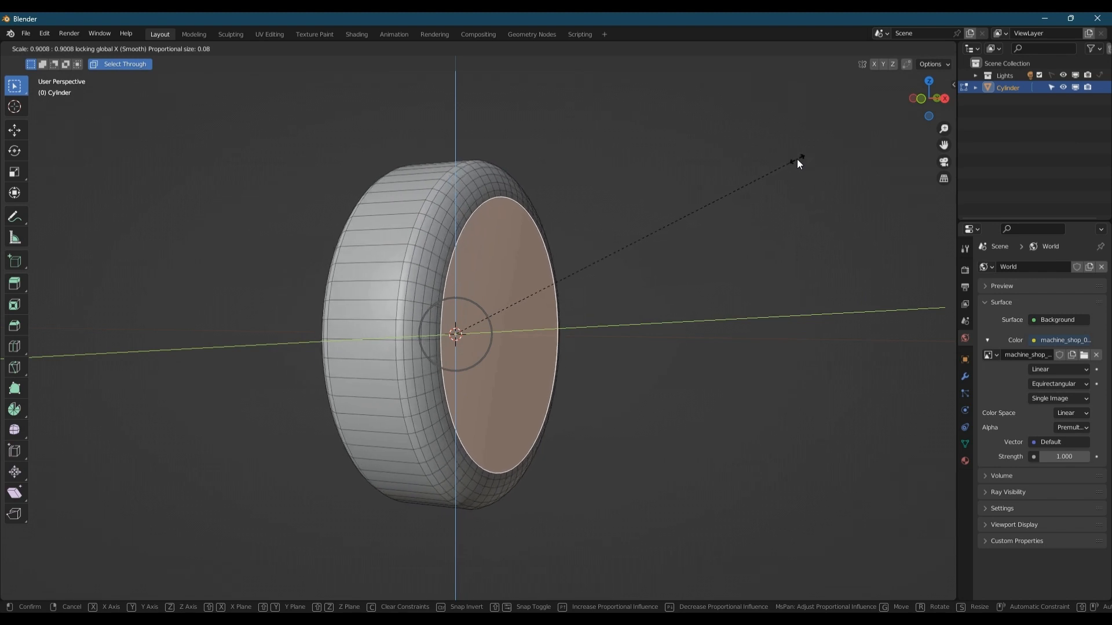
scroll(832, 153, "up", 5)
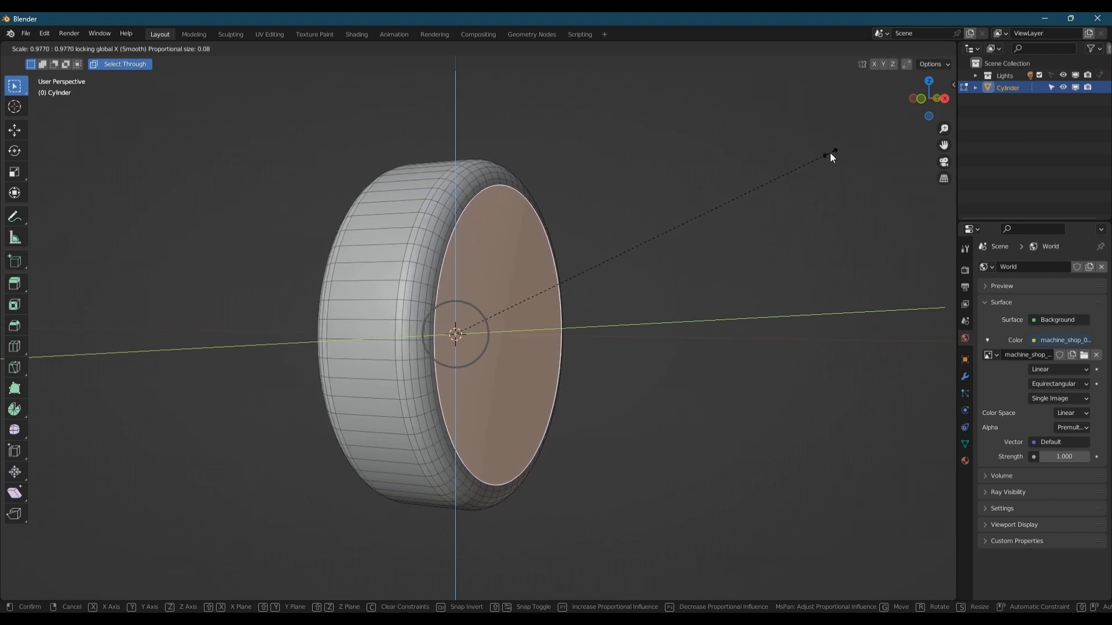
scroll(817, 159, "up", 1)
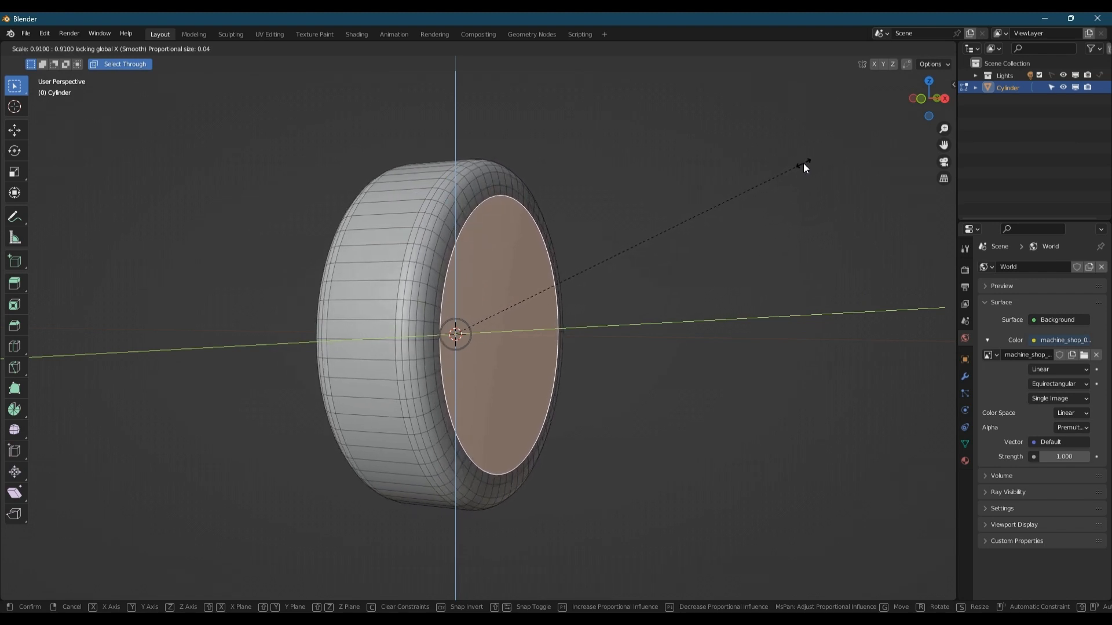
scroll(802, 162, "up", 3)
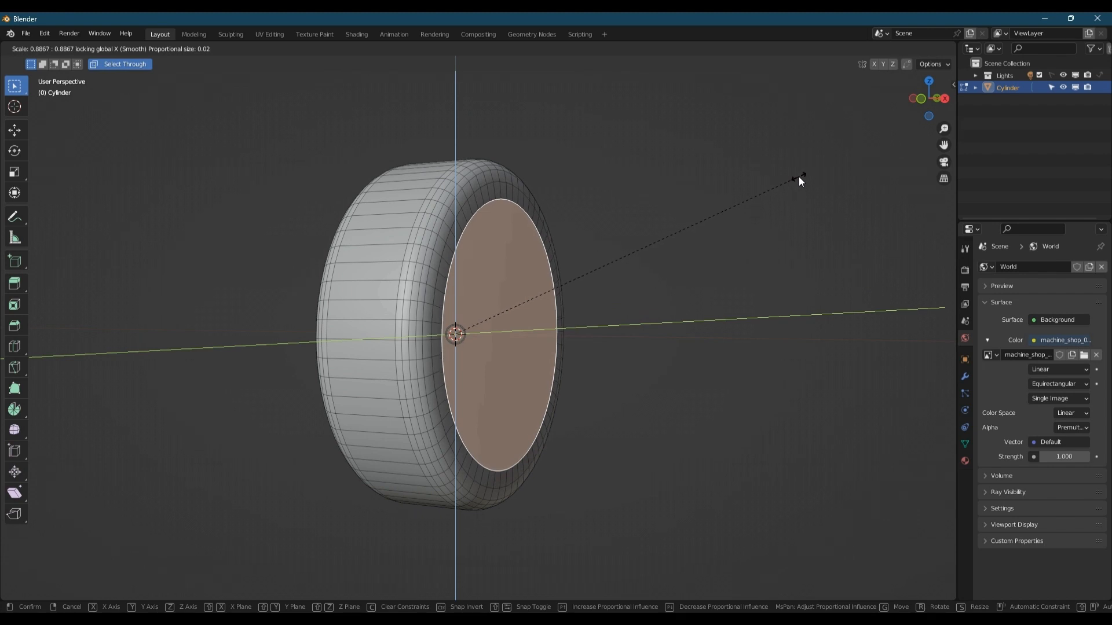
left_click(798, 176)
Inset both cap faces by about 0.061 m and again by about 0.038 m, and bridge them into a through hole.
middle_click_drag(619, 194, 497, 232)
key("i")
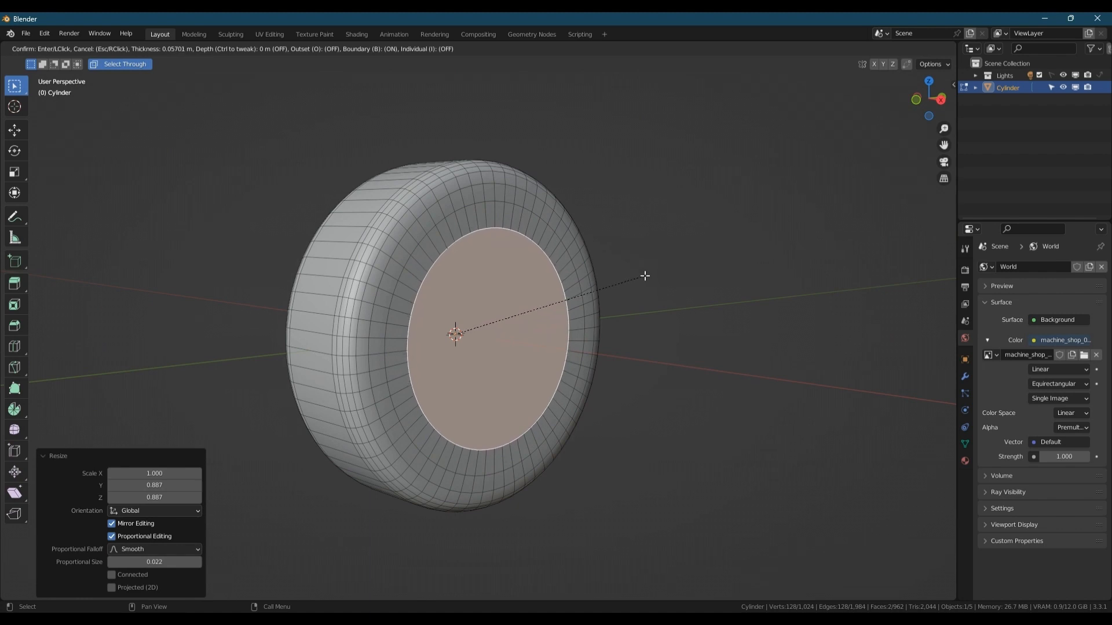
left_click(643, 276)
key("i")
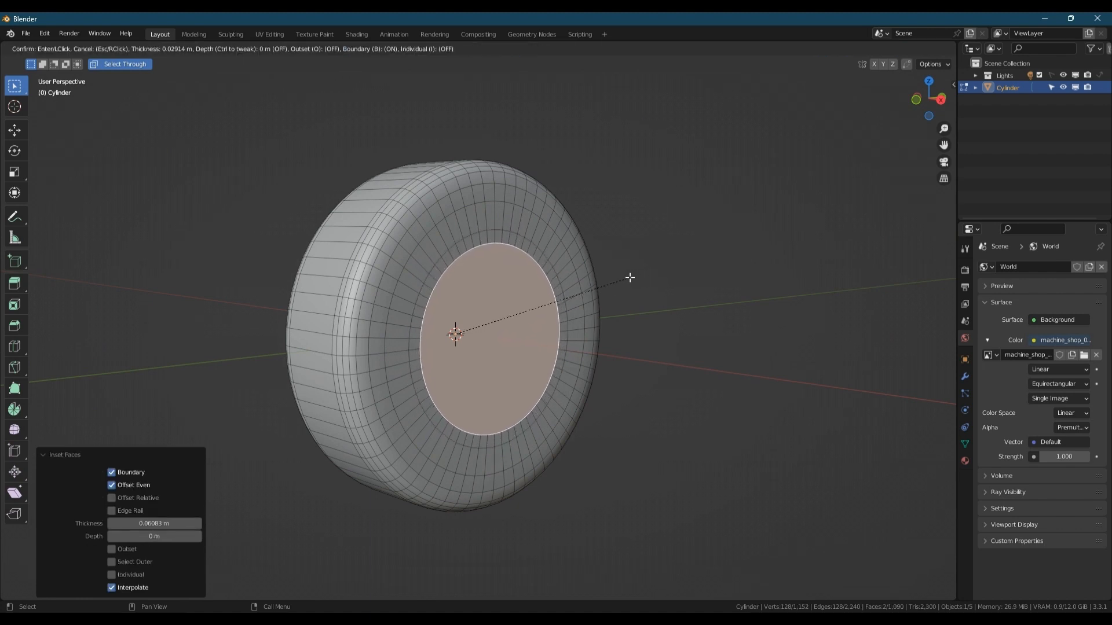
left_click(626, 278)
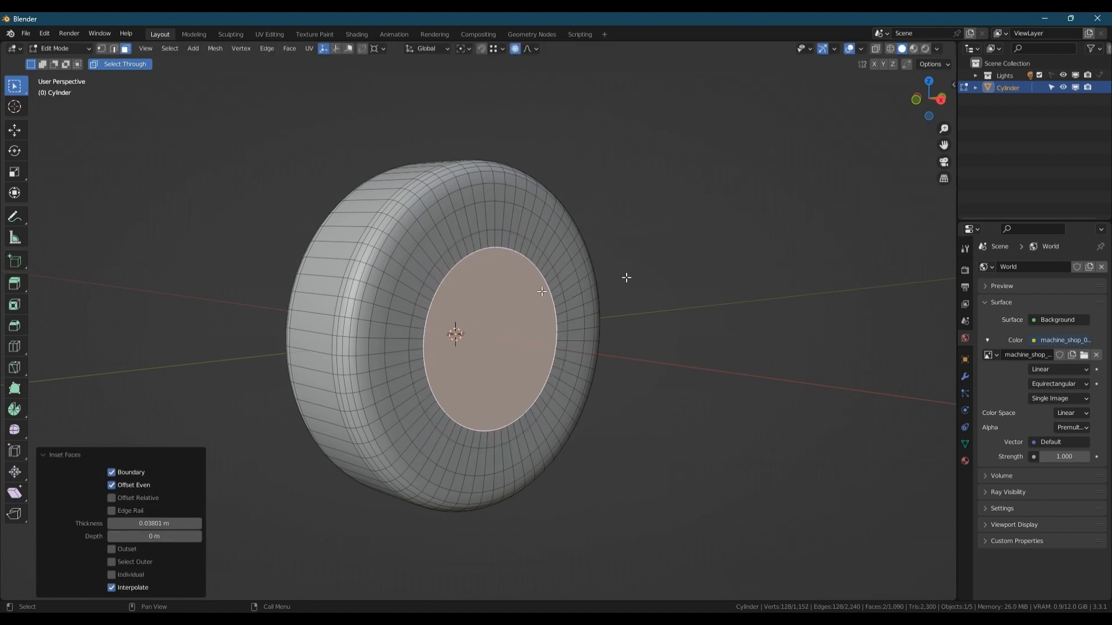
right_click(535, 296)
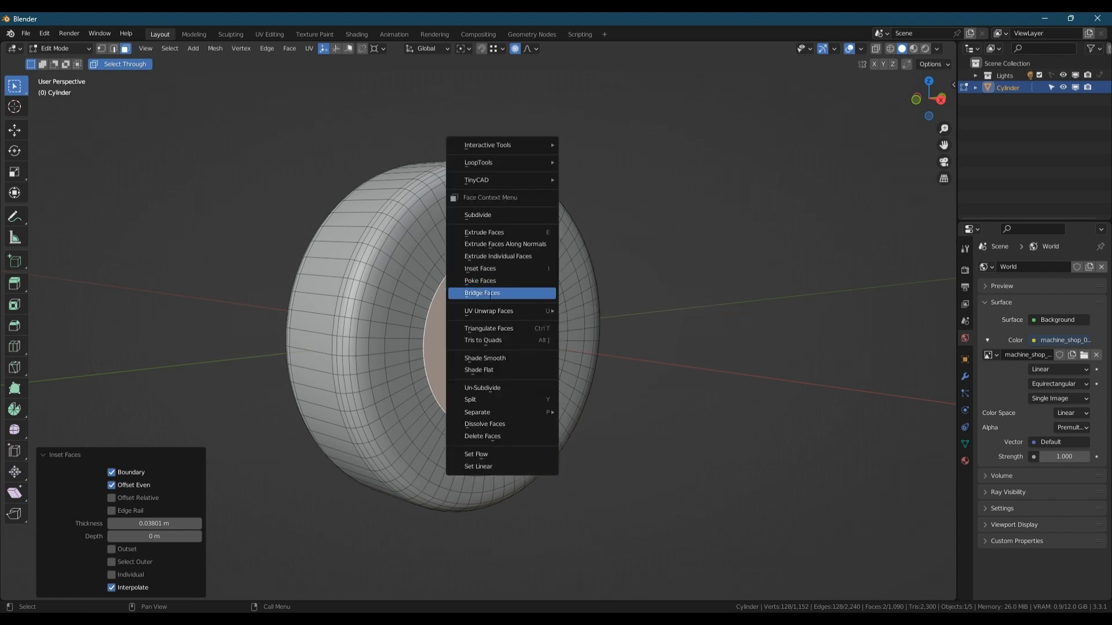
left_click(522, 293)
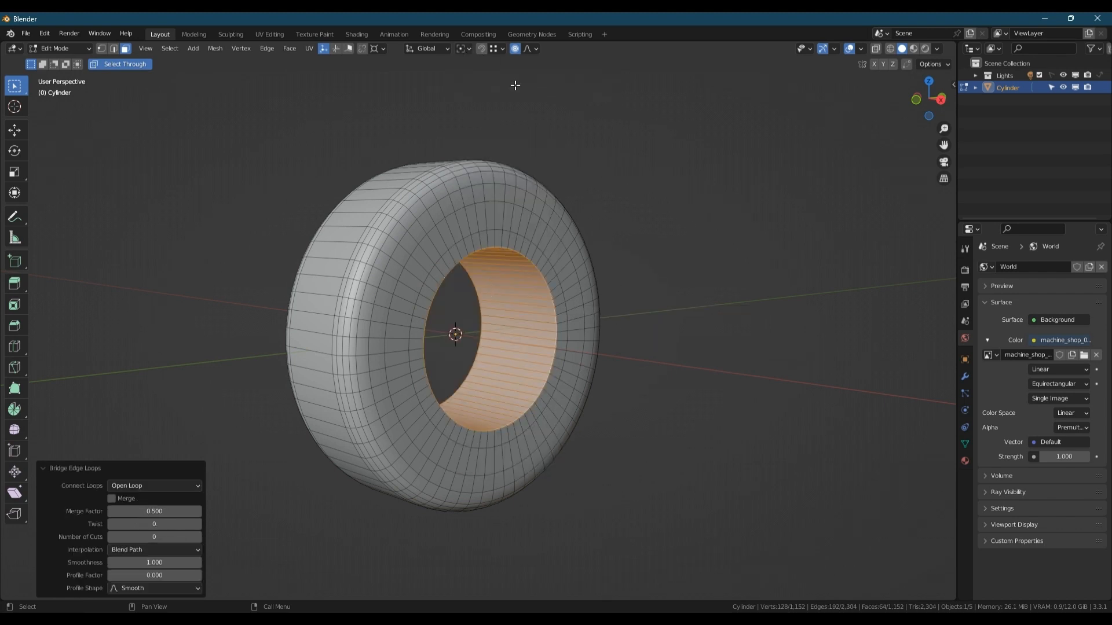
scroll(579, 385, "up", 2)
key("s")
key("x")
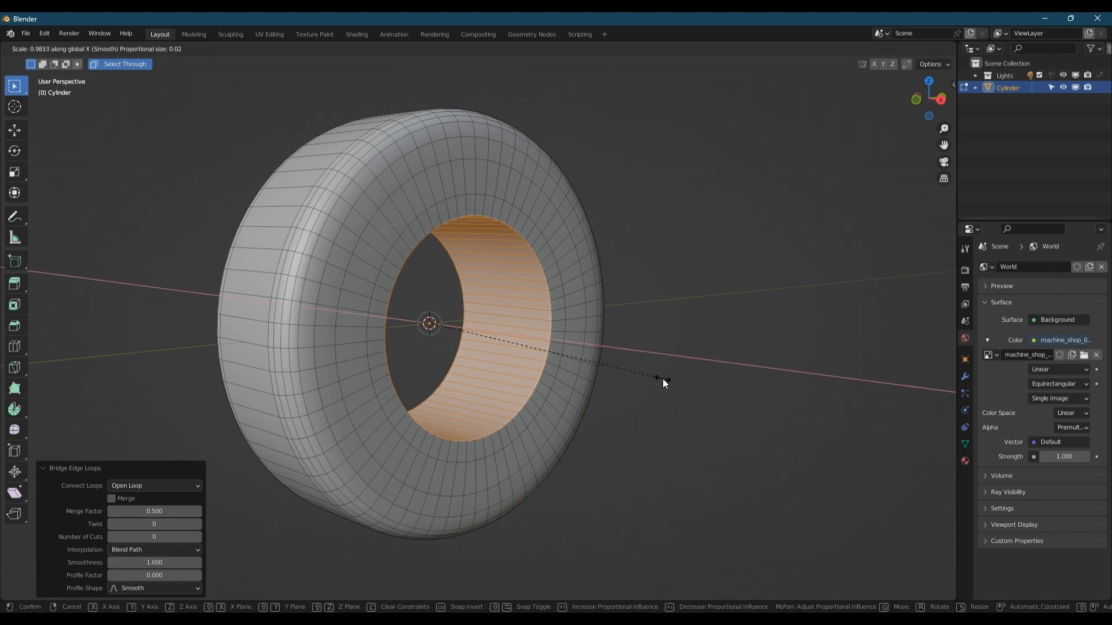
scroll(640, 381, "down", 10)
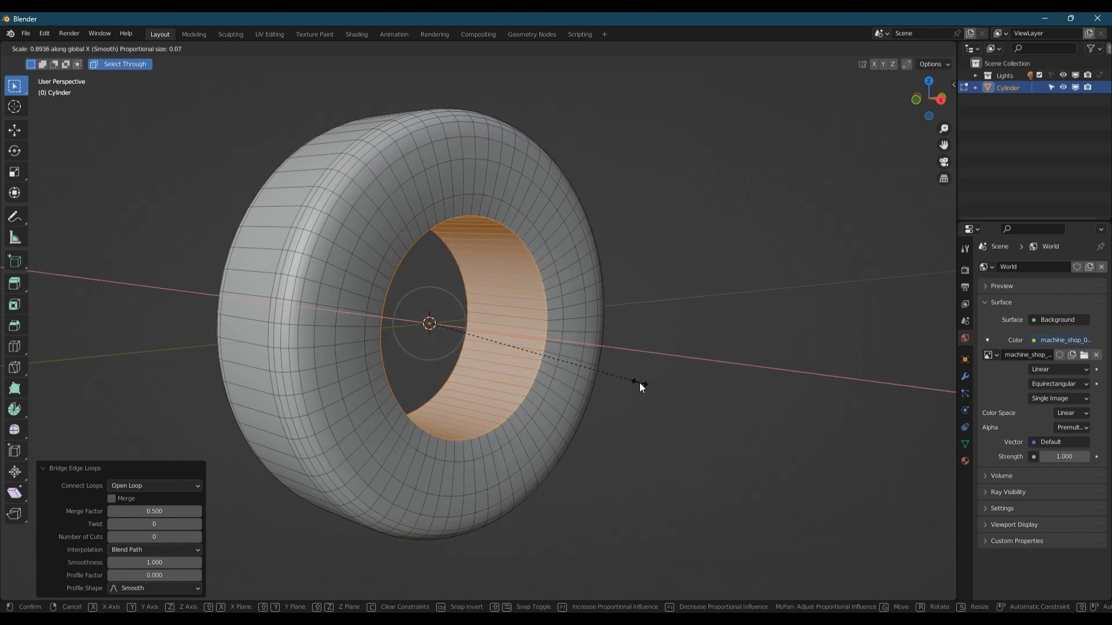
left_click(635, 385)
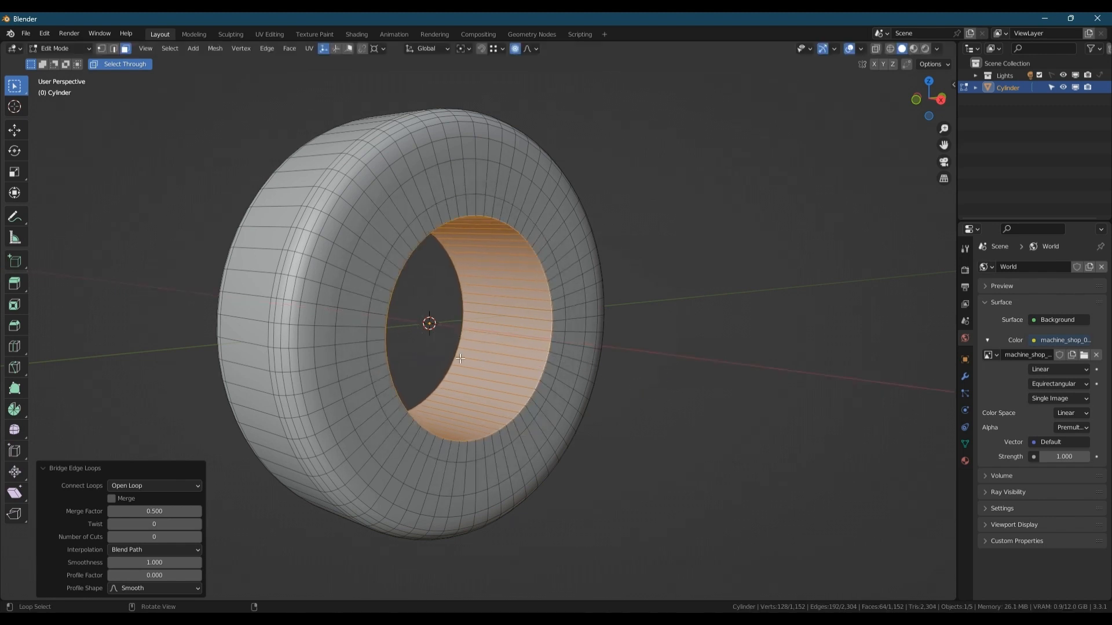
Scale the inner hole wall along X to about 0.813 with a proportional size of about 0.05.
middle_click_drag(636, 384, 434, 370, "alt")
scroll(456, 432, "up", 3)
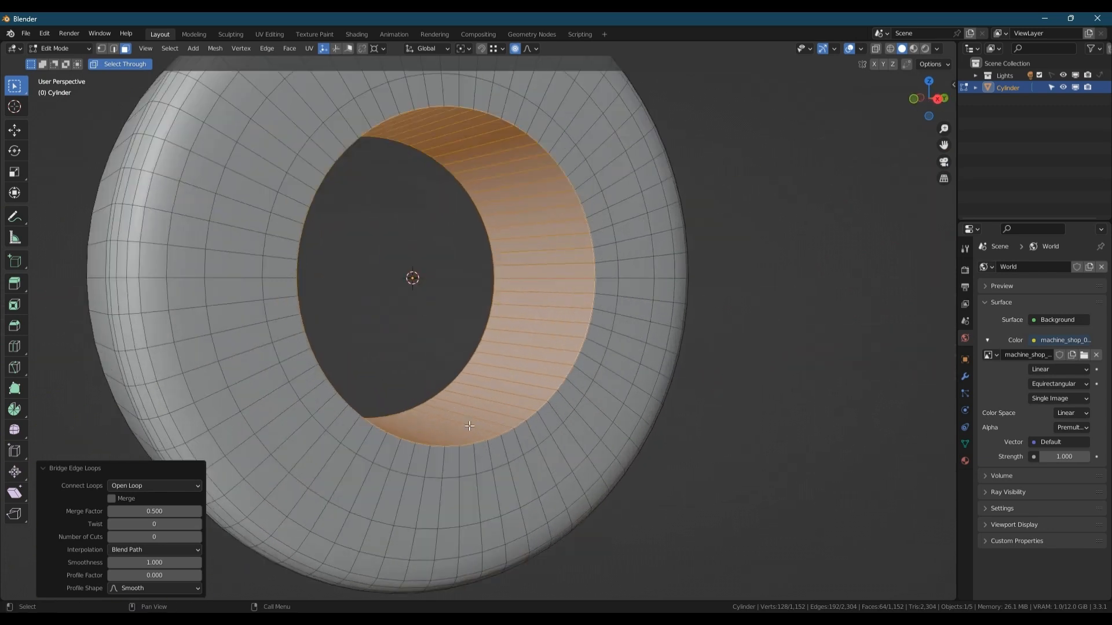
scroll(466, 427, "down", 3)
key("s")
key("x")
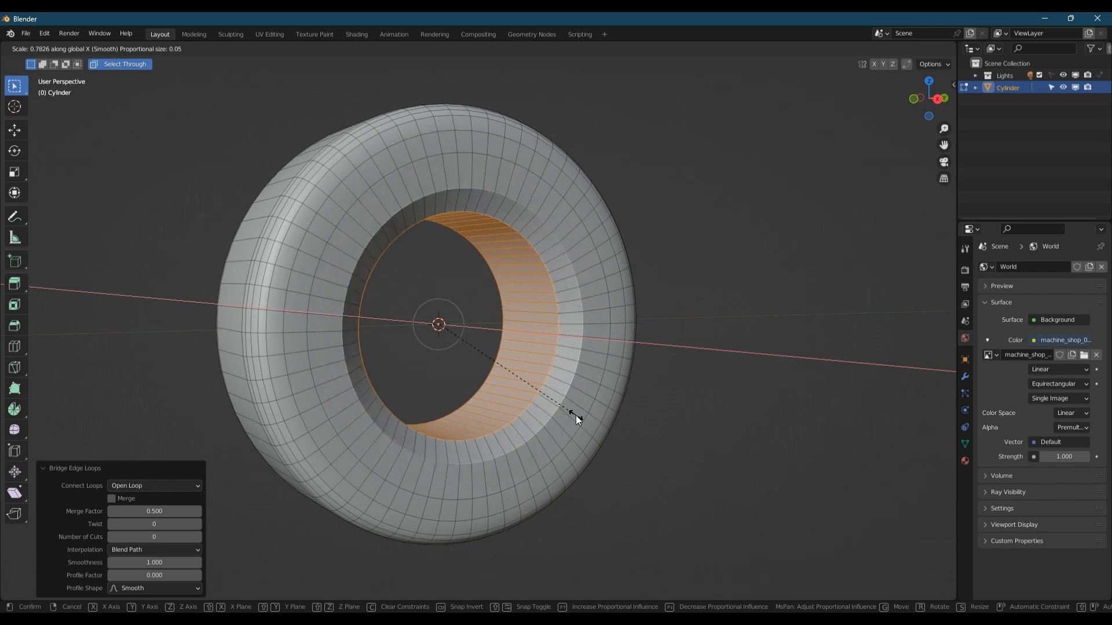
left_click(582, 419)
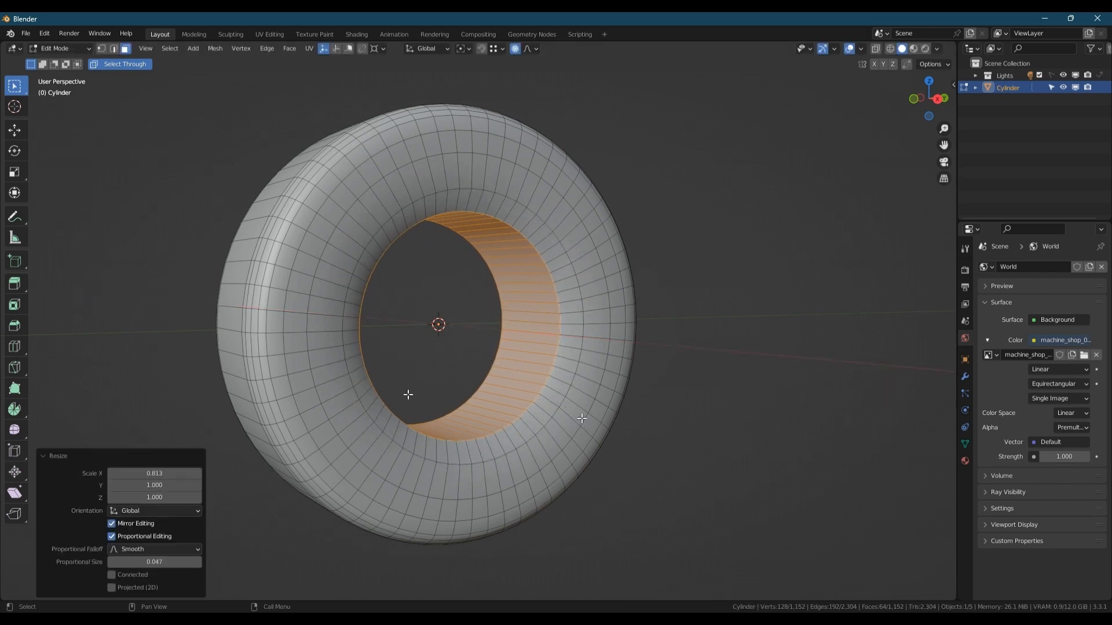
Scale the matching sidewall face loops on both sides along X to about 1.04, with a proportional size of about 0.11.
left_click(330, 321, "alt")
middle_click_drag(330, 320, 446, 234)
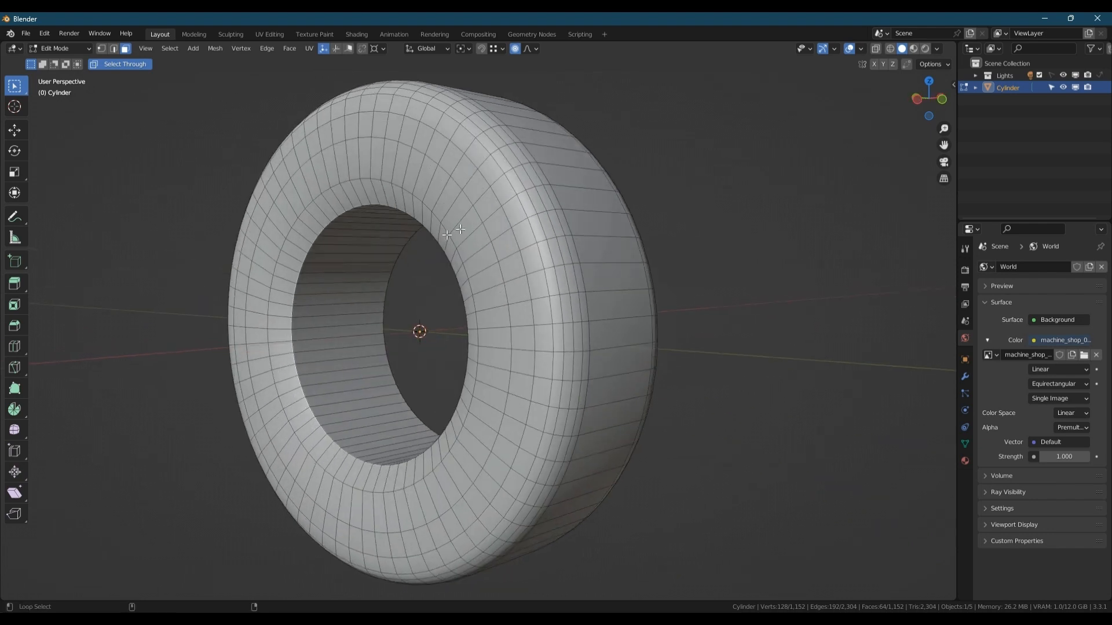
left_click(469, 211, "alt+shift")
key("KP_1")
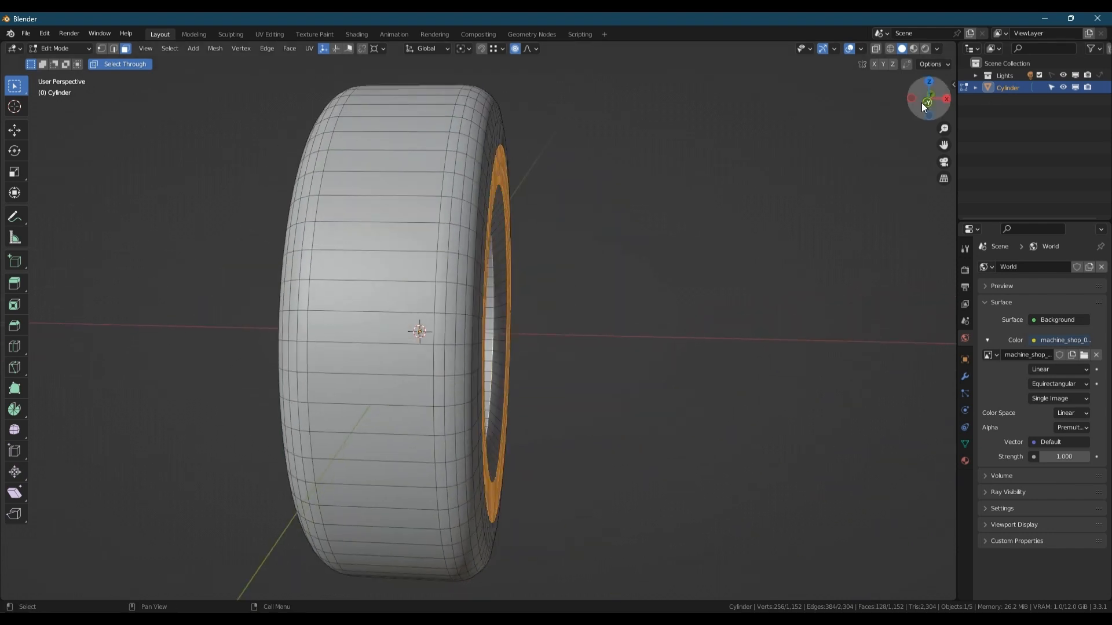
scroll(572, 204, "up", 3)
key("s")
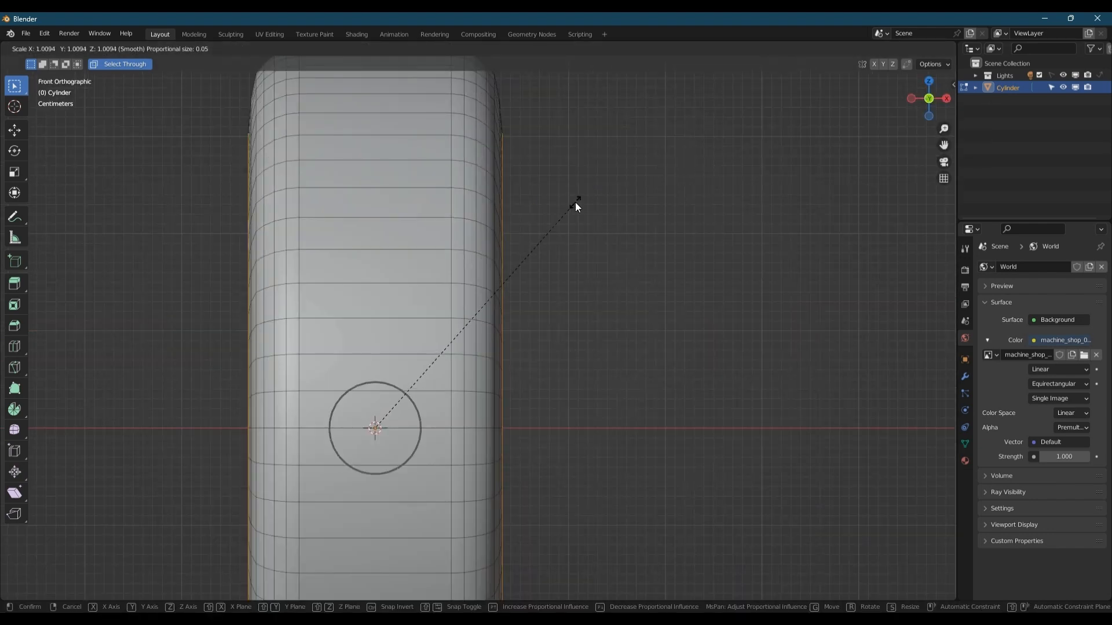
scroll(575, 203, "down", 8)
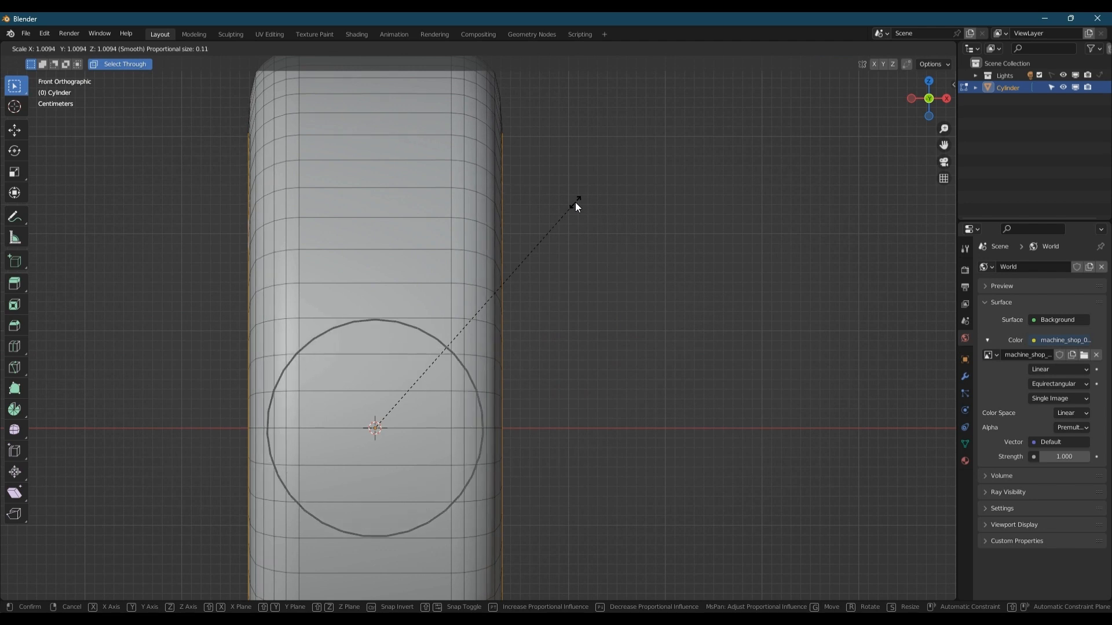
middle_click_drag(566, 231, 565, 243)
key("x")
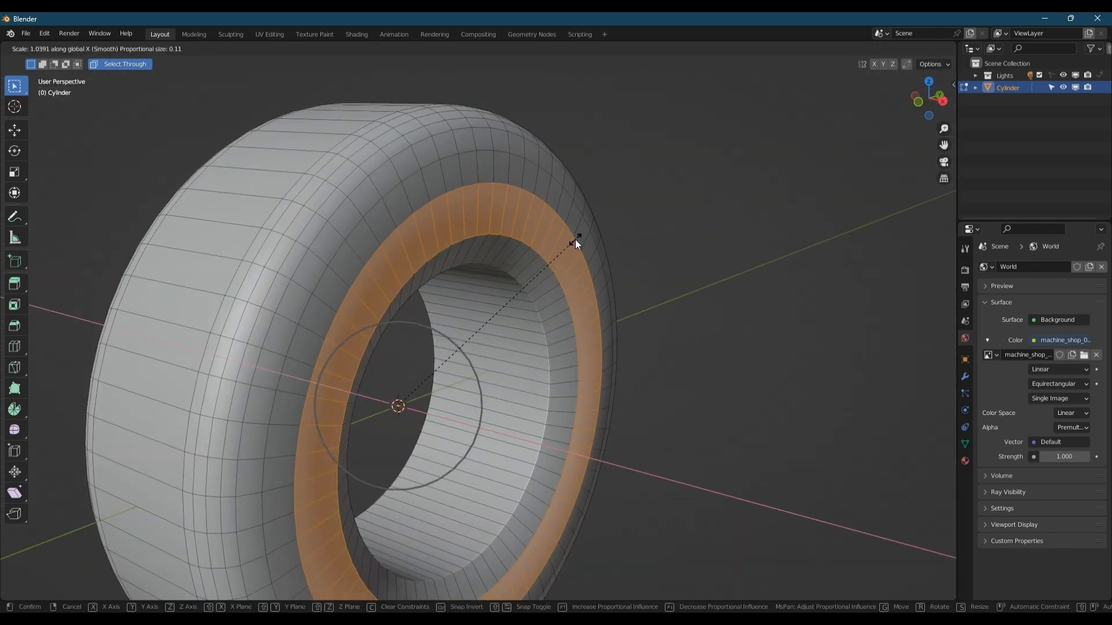
left_click(570, 235)
Scale the sidewall edge loops on both sides uniformly with proportional editing turned off, and check the shape in Object Mode.
key("2")
double_click(489, 184)
middle_click_drag(568, 210, 533, 231)
key("s")
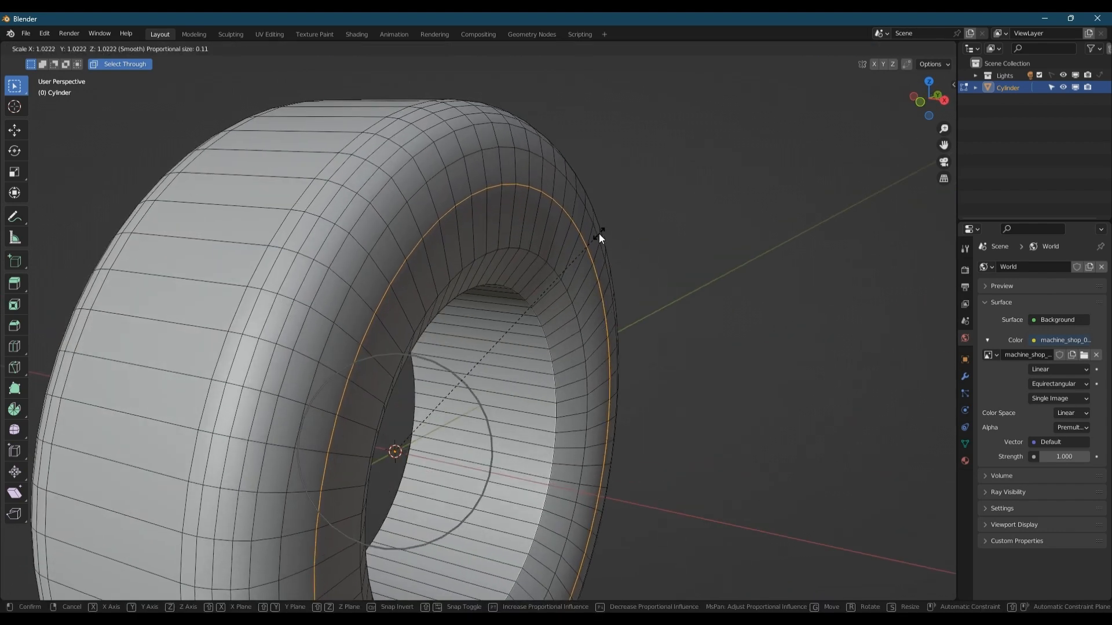
right_click(601, 231)
key("o")
key("s")
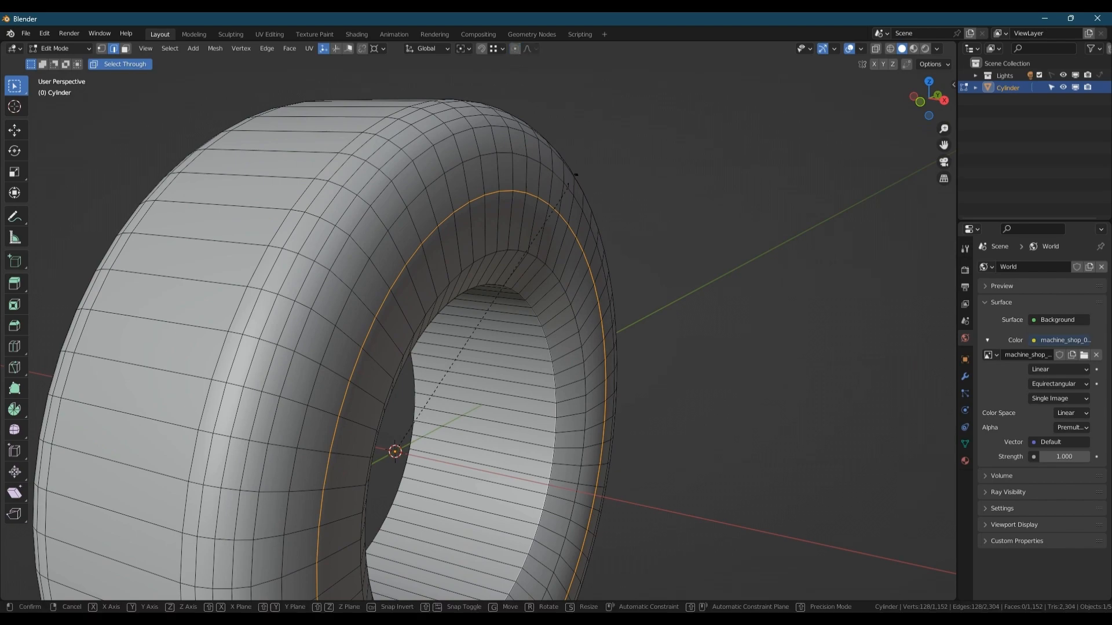
left_click(580, 178)
scroll(580, 178, "down", 2)
middle_click_drag(580, 179, 495, 273)
key("Tab")
middle_click_drag(487, 377, 541, 387)
key("Tab")
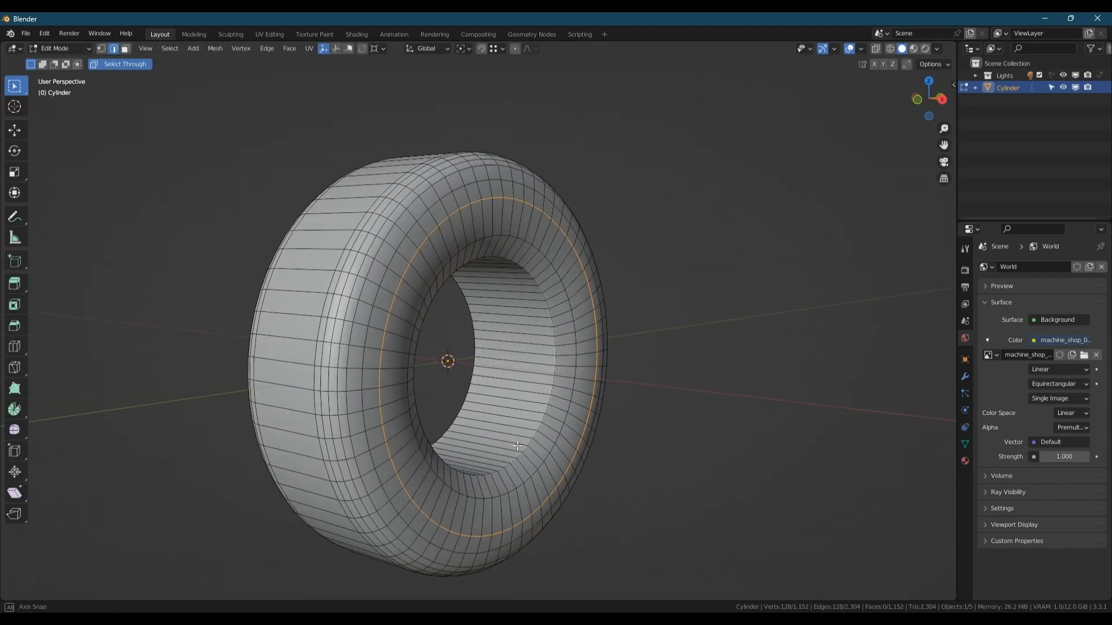
Bevel both rim edge loops of the central hole by about 0.0165 m with 4 segments.
scroll(524, 451, "up", 3)
left_click(524, 450, "alt")
left_click(410, 407, "alt+shift")
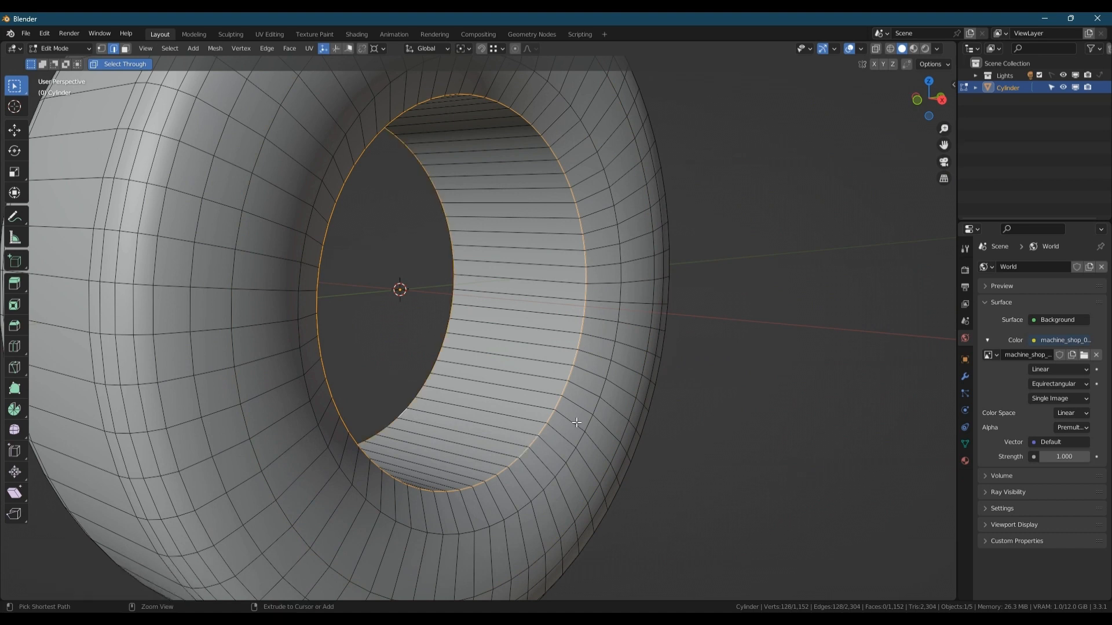
key("ctrl+b")
scroll(587, 428, "down", 2)
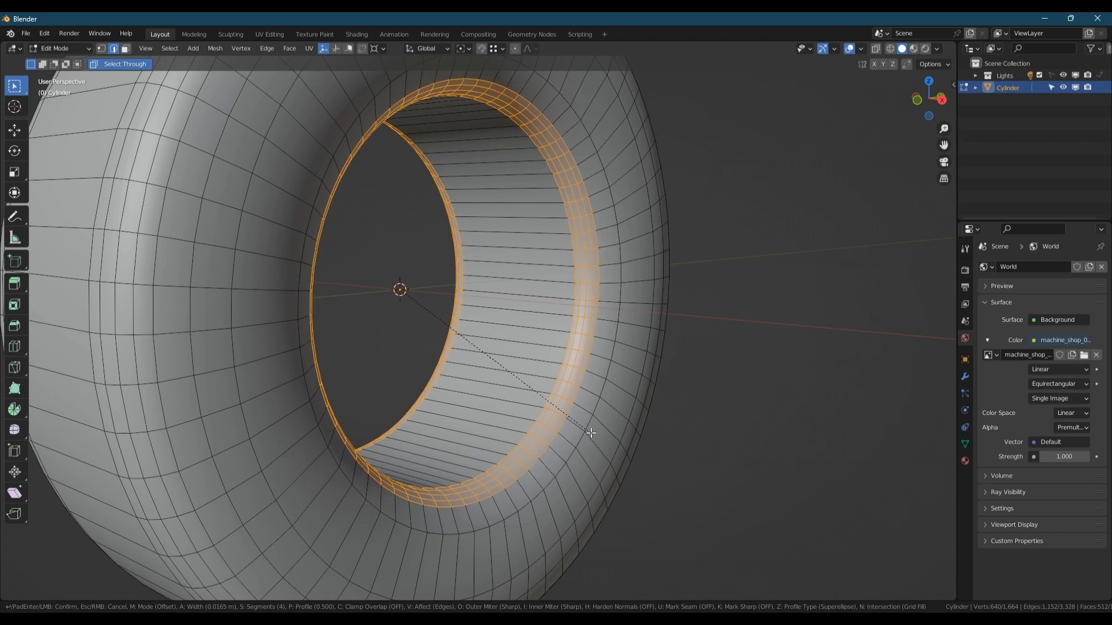
left_click(589, 435)
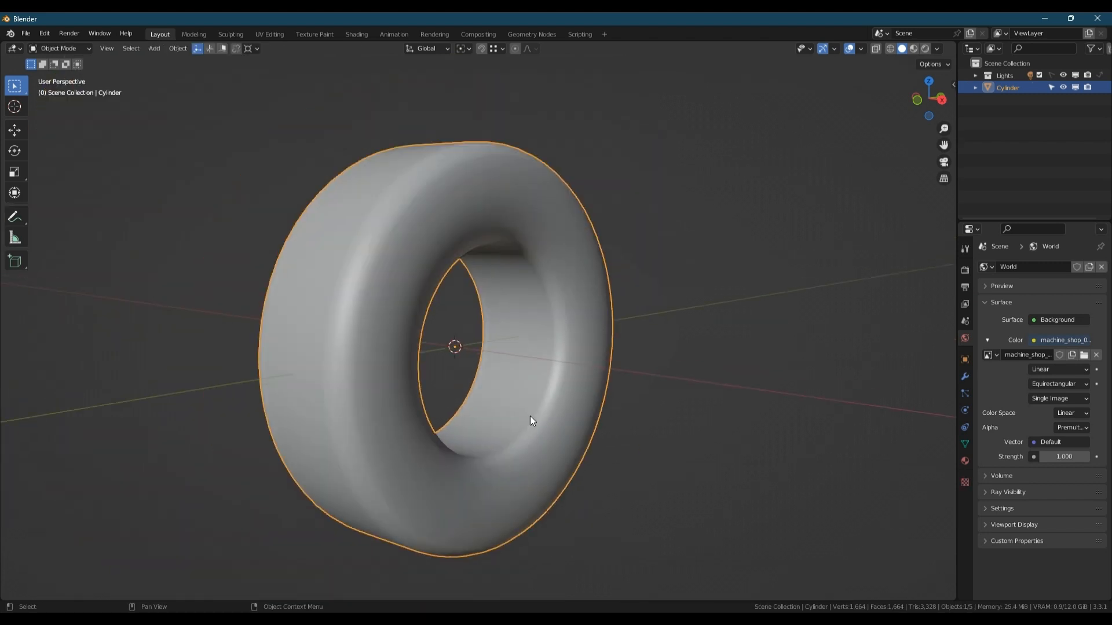
Scale the hole's inner wall faces along X to about 1.058 with a proportional size of about 0.02.
middle_click_drag(530, 415, 497, 417)
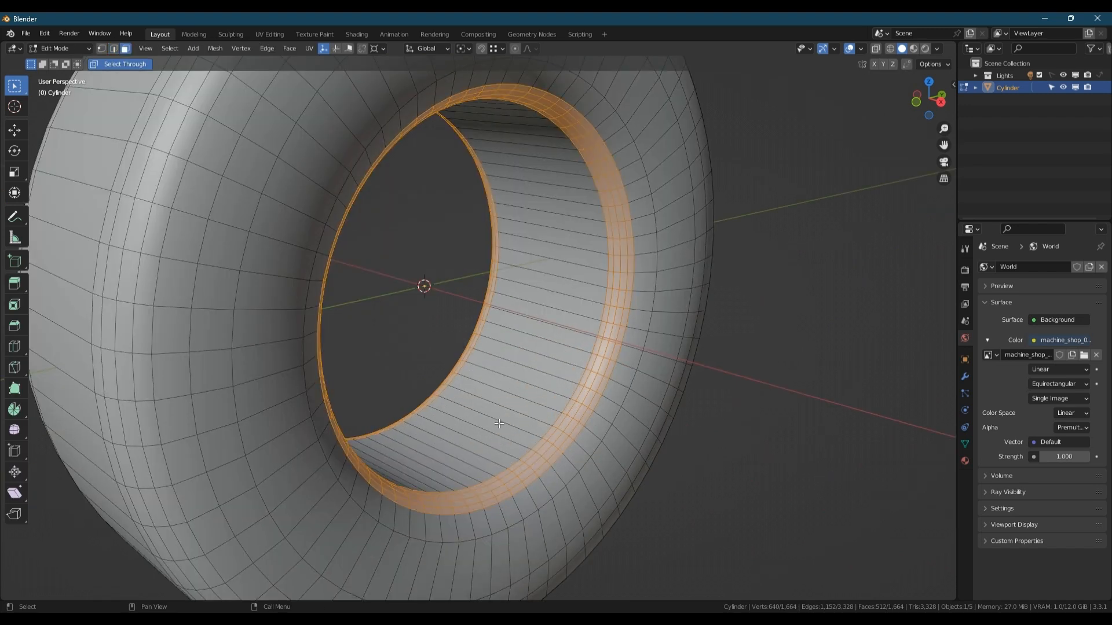
key("3")
left_click(553, 409, "alt")
key("s")
key("x")
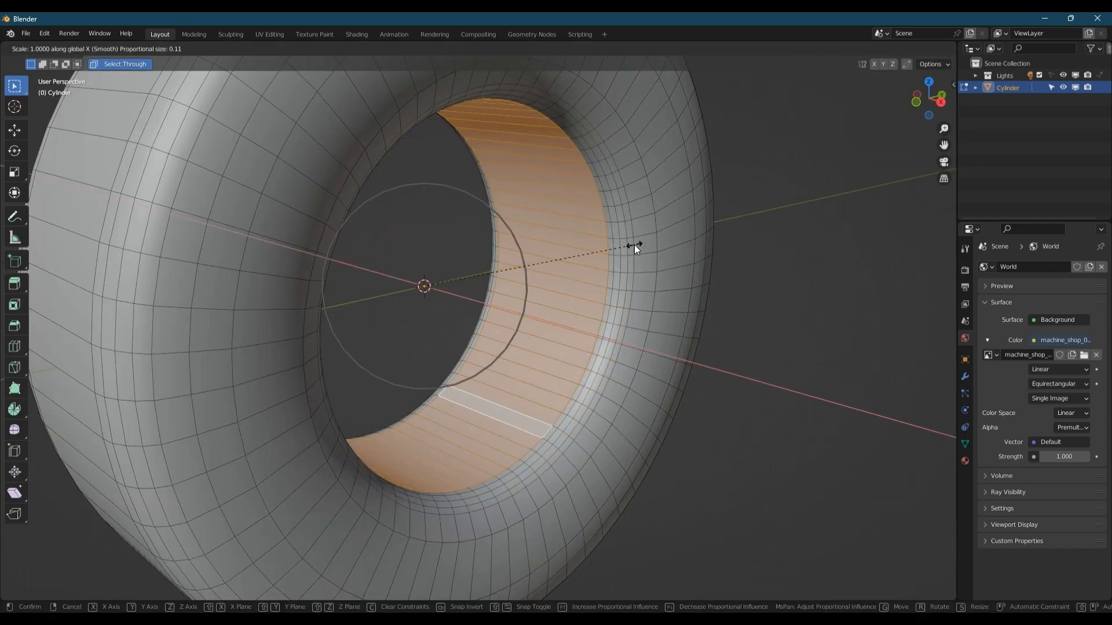
scroll(640, 247, "up", 15)
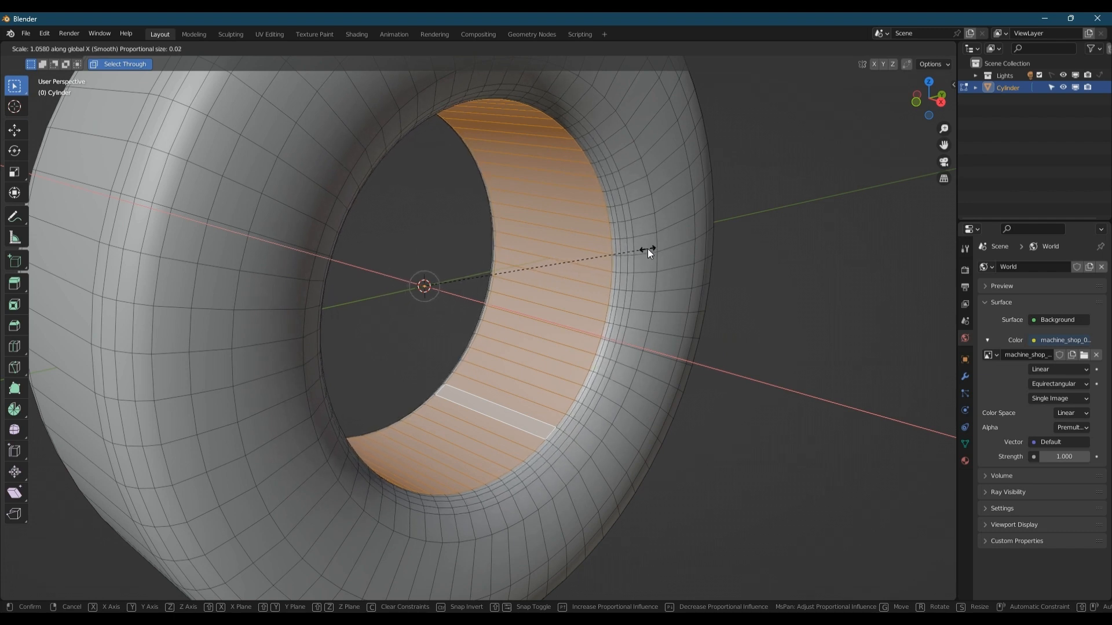
left_click(646, 245)
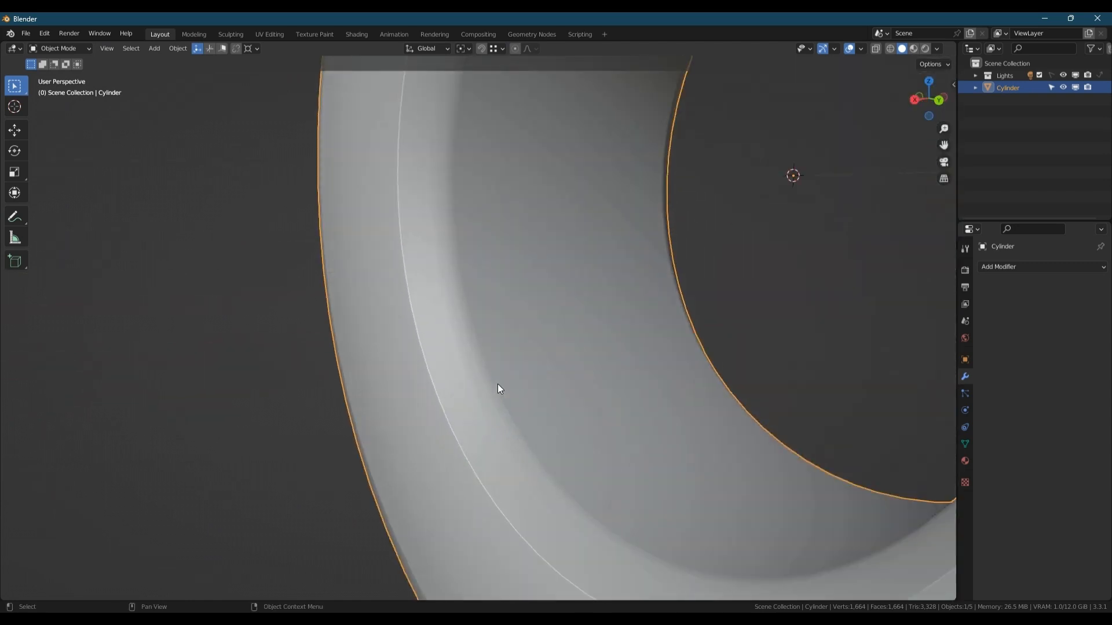
Scale the hole's inner wall faces along X again to about 1.01 with a small proportional size, and return to Object Mode.
key("Tab")
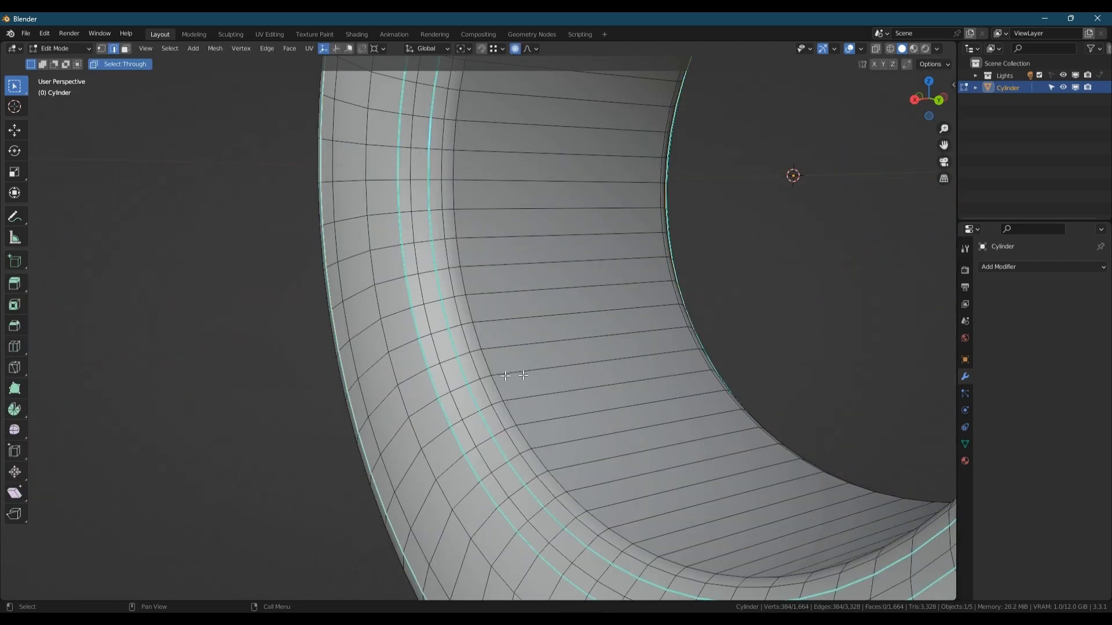
left_click(529, 371)
key("l")
key("s")
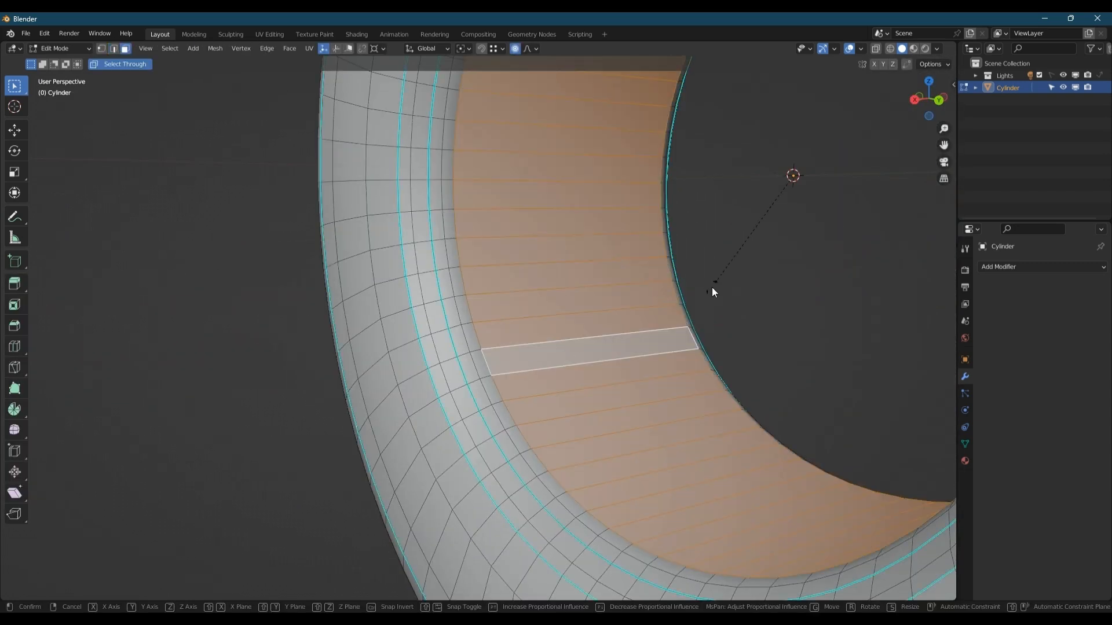
key("x")
scroll(708, 292, "up", 10)
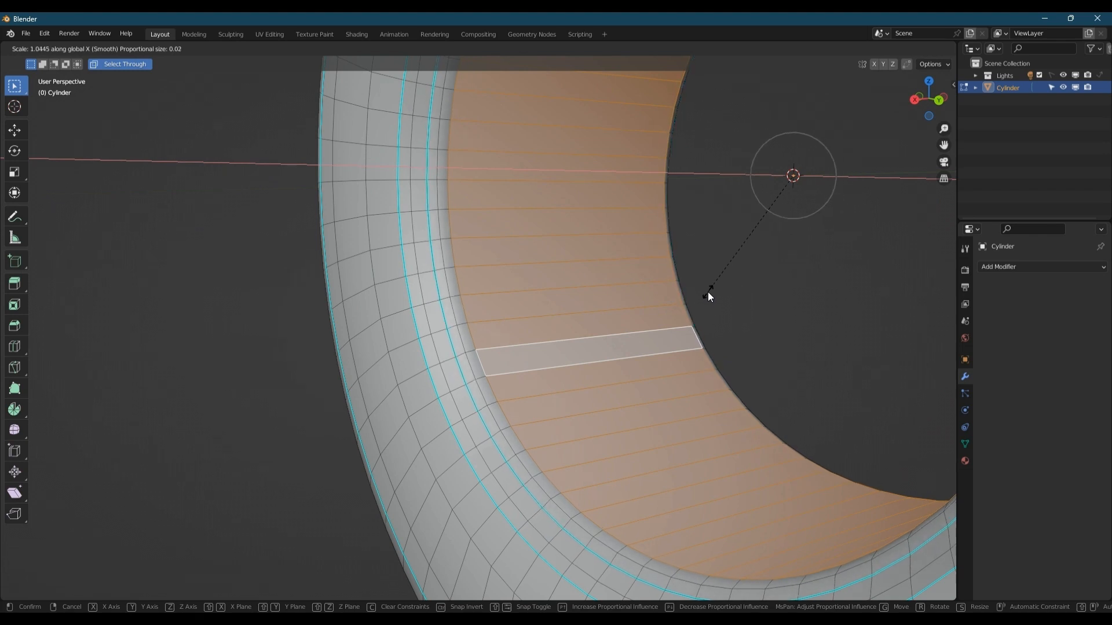
scroll(714, 291, "down", 1)
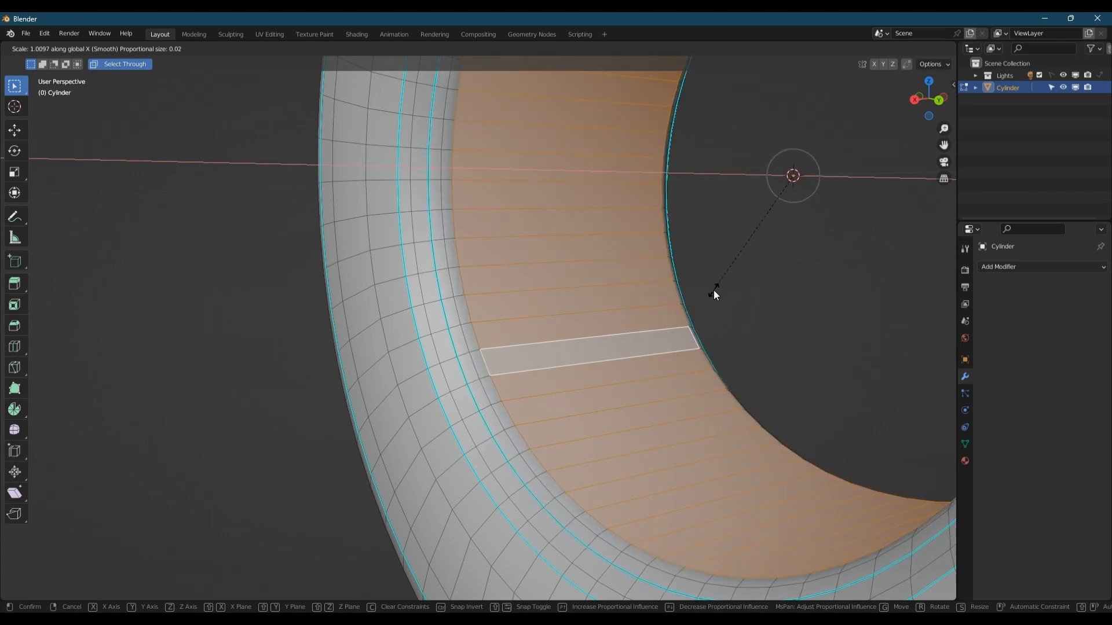
scroll(713, 291, "down", 1)
left_click(714, 290)
key("Tab")
scroll(574, 283, "down", 3)
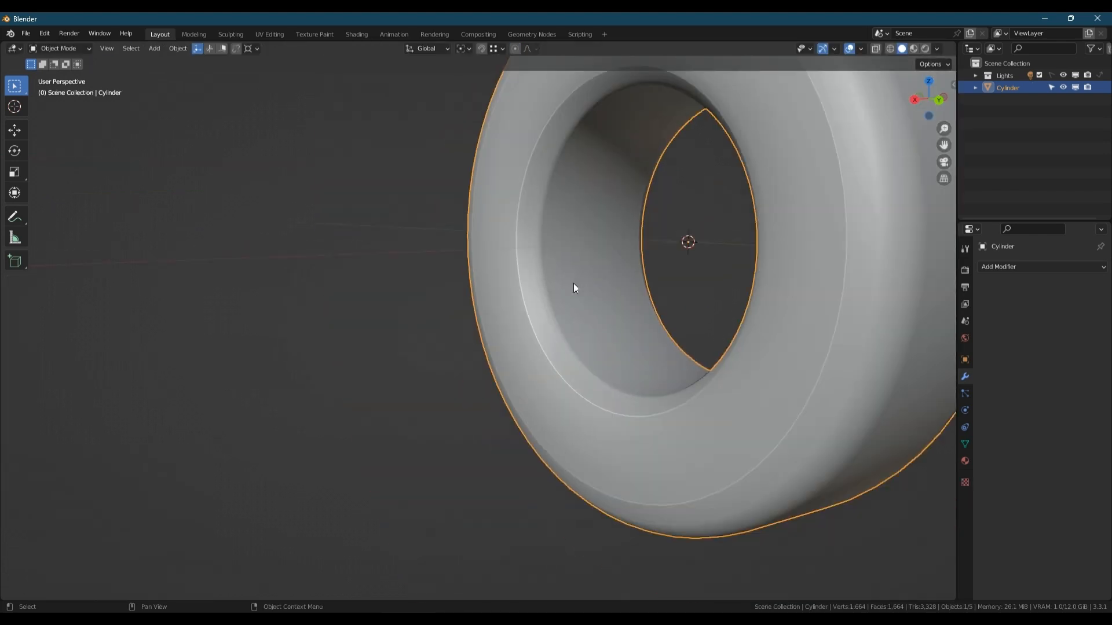
middle_click_drag(573, 283, 477, 342, "shift")
middle_click_drag(477, 341, 572, 284)
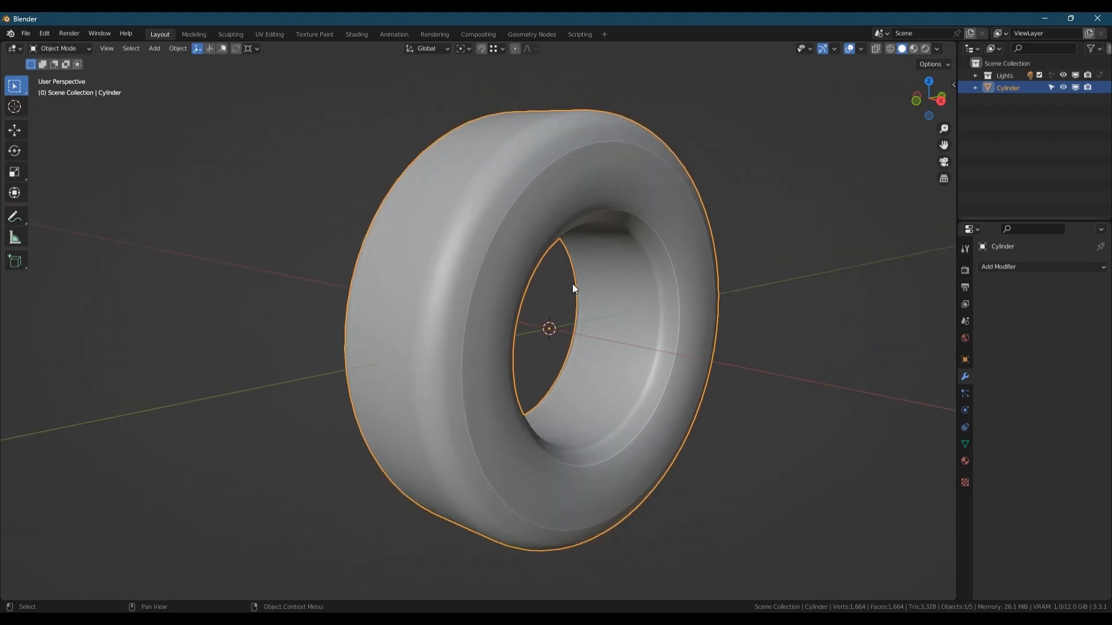
Duplicate the whole tire in place and hide the duplicate.
key("shift+d")
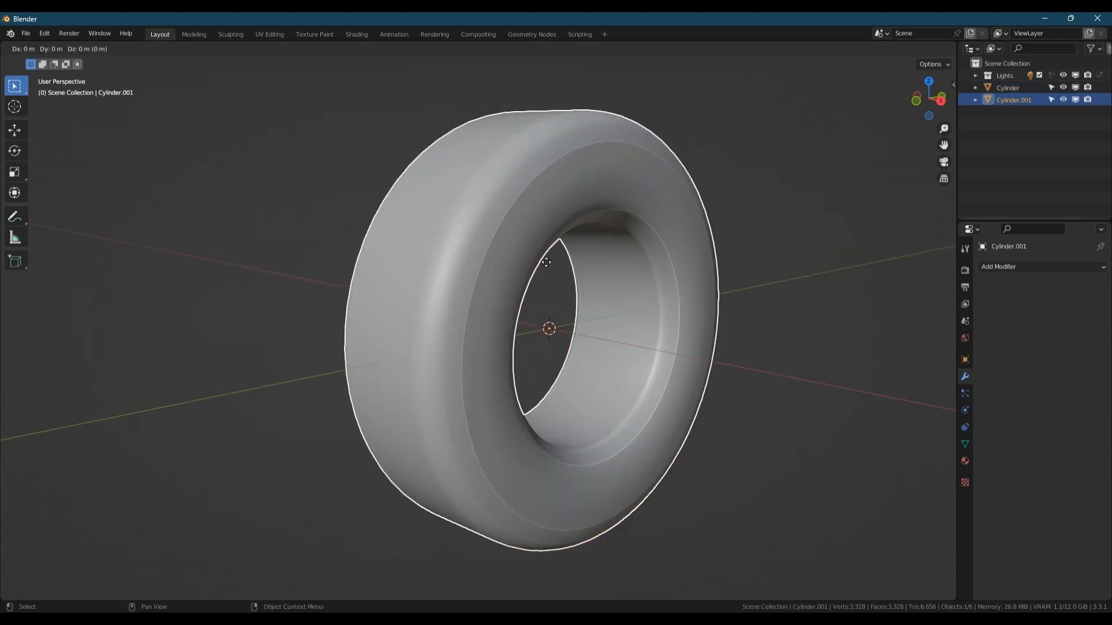
right_click(682, 201)
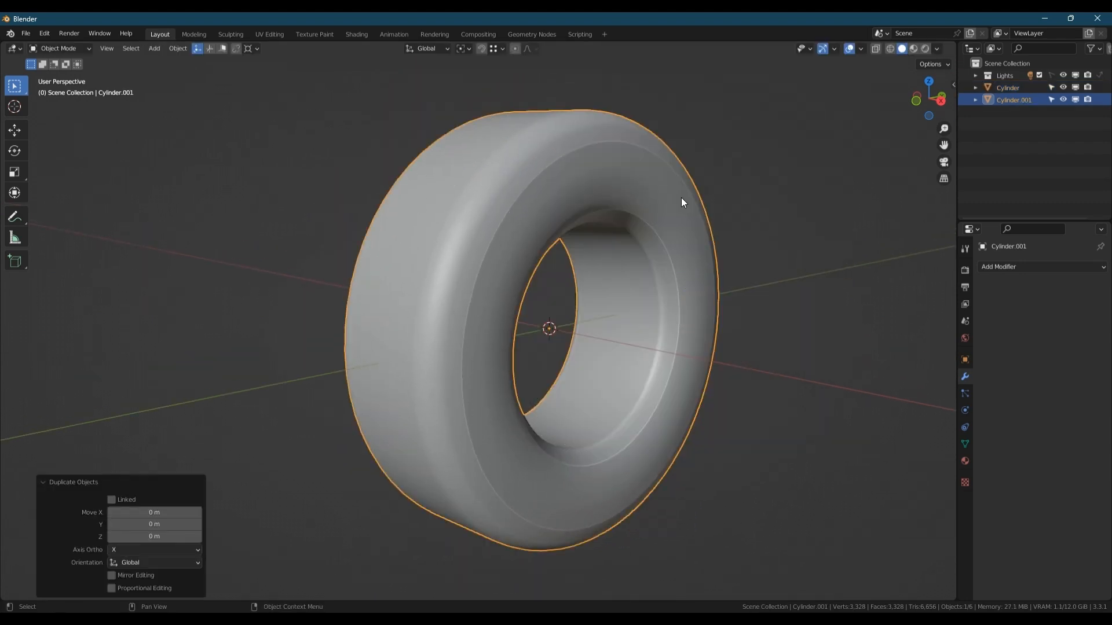
left_click(1062, 99)
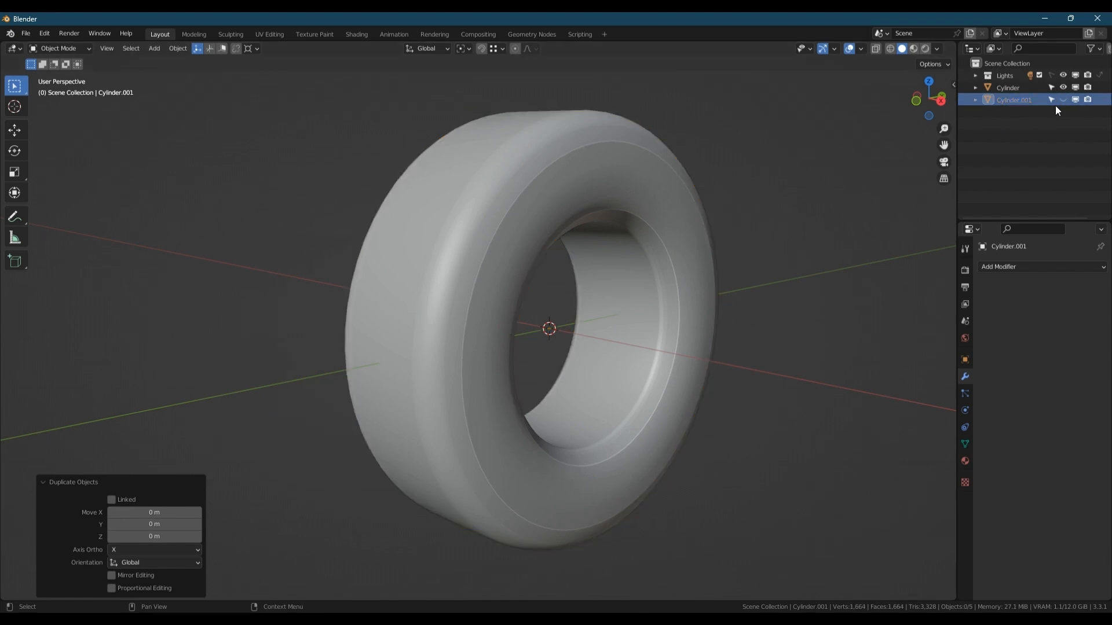
Delete all faces of the original tire except a four-segment wedge on the negative Y side.
left_click(569, 283)
key("Tab")
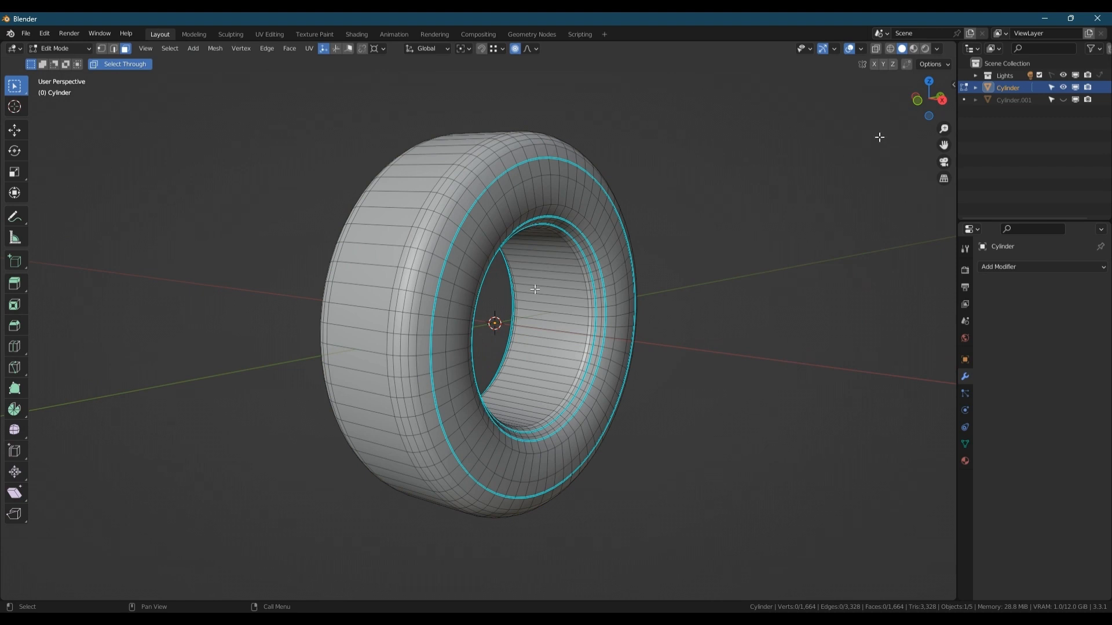
left_click(943, 101)
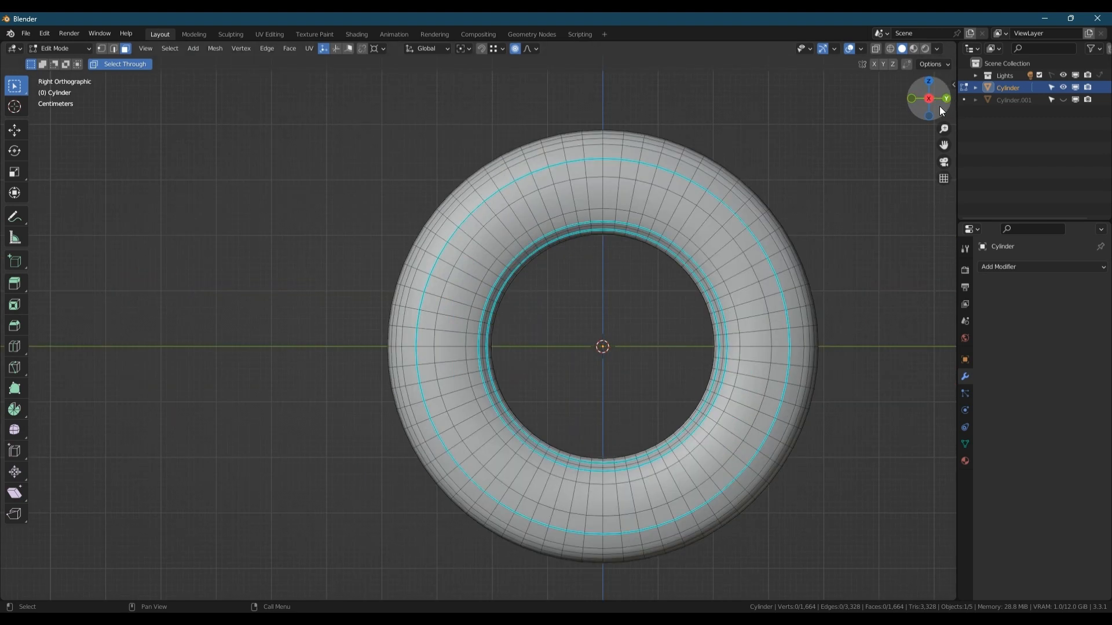
key("2")
left_click(447, 346, "alt")
key("ctrl+3")
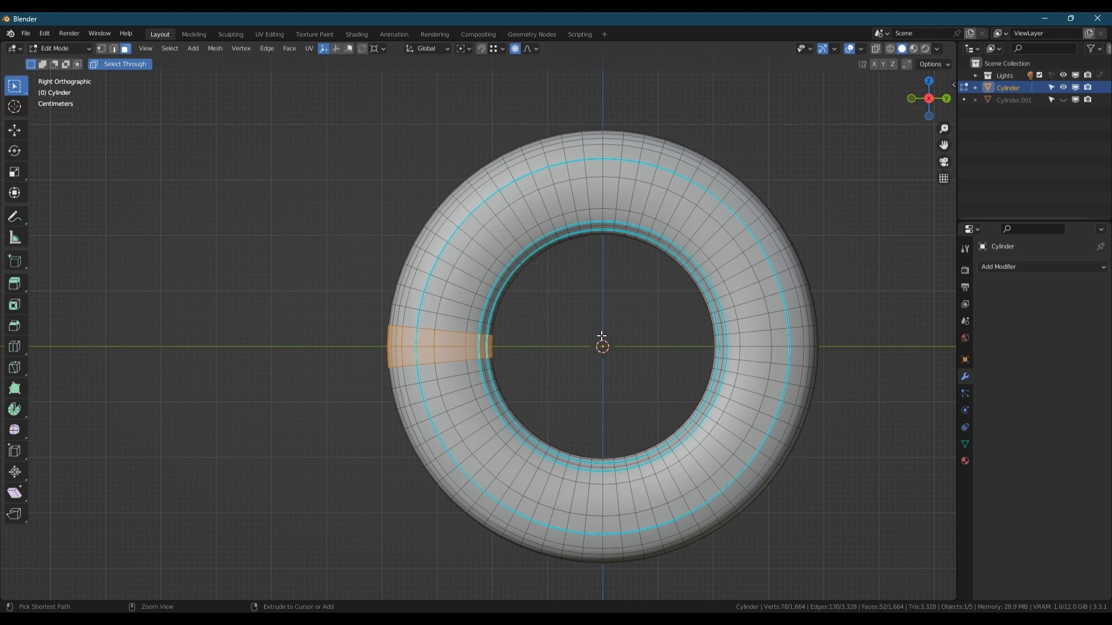
key("ctrl+plus")
key("ctrl+i")
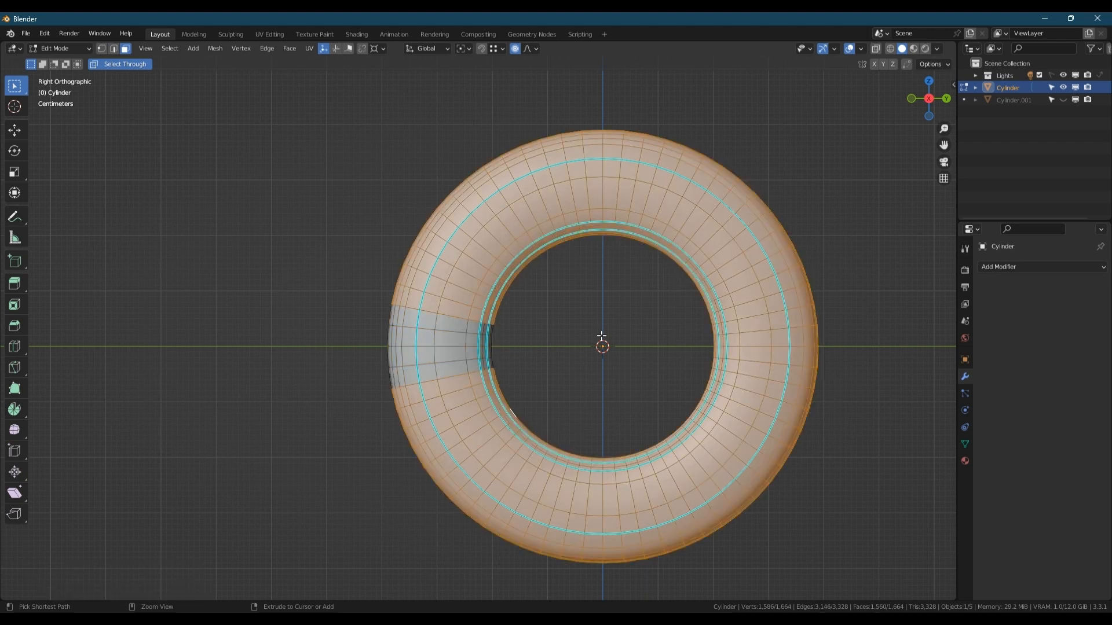
key("x")
left_click(603, 334)
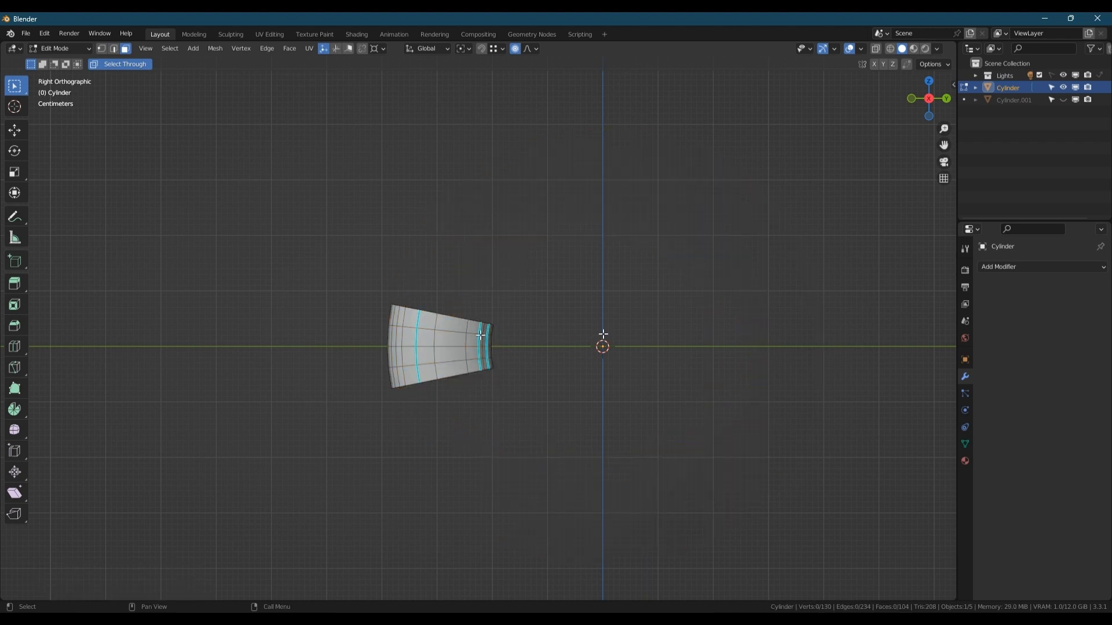
middle_click_drag(480, 335, 523, 367)
key("Tab")
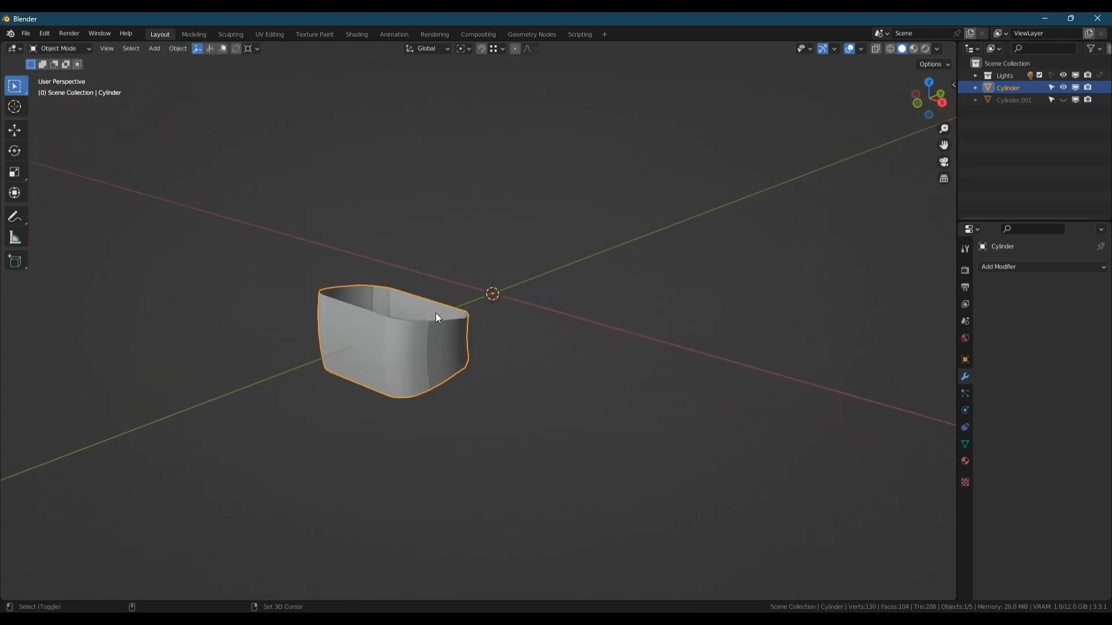
Duplicate the wedge in place, hide the duplicate and reselect the original wedge.
key("shift+d")
right_click(504, 249)
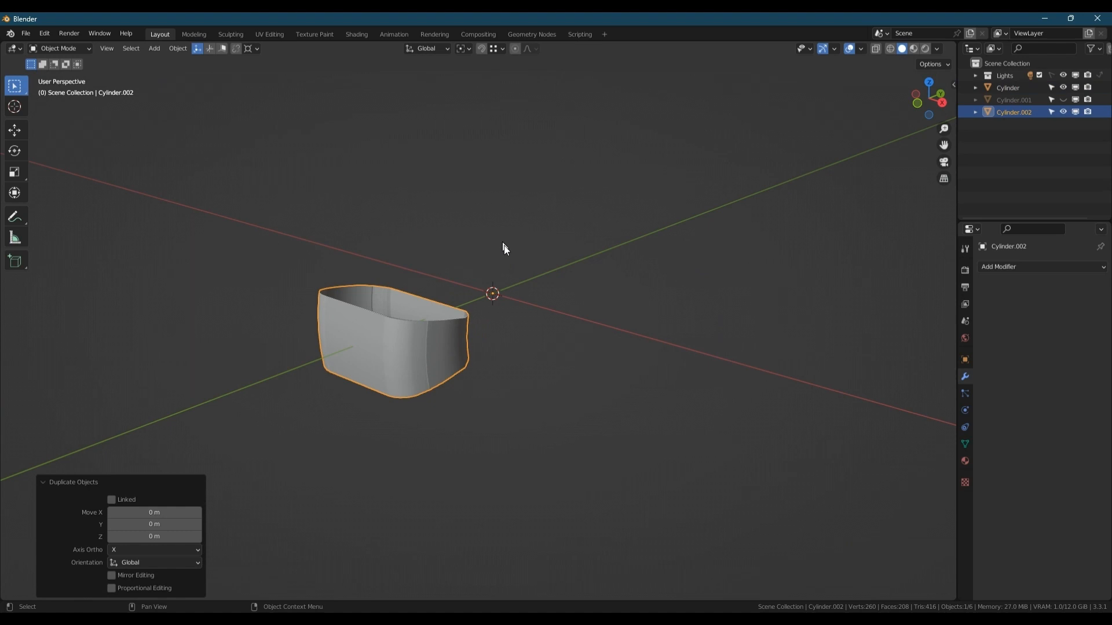
left_click(1063, 112)
left_click(1020, 89)
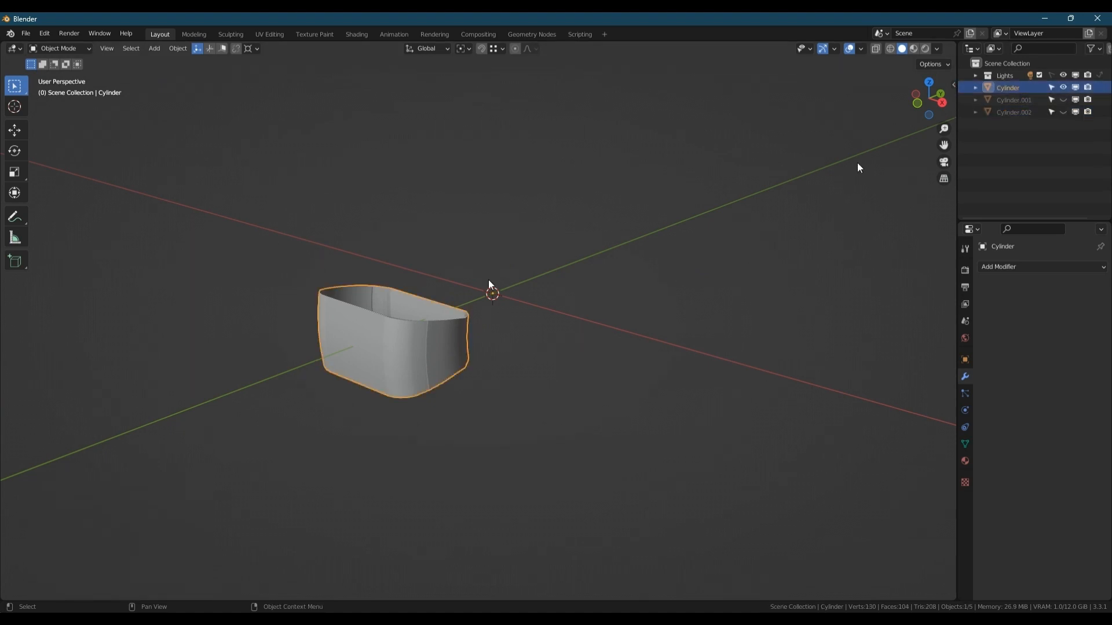
Duplicate the two middle rows of faces across the wedge's tread and shoulders in place, and separate them into a new object.
middle_click_drag(723, 214, 411, 328)
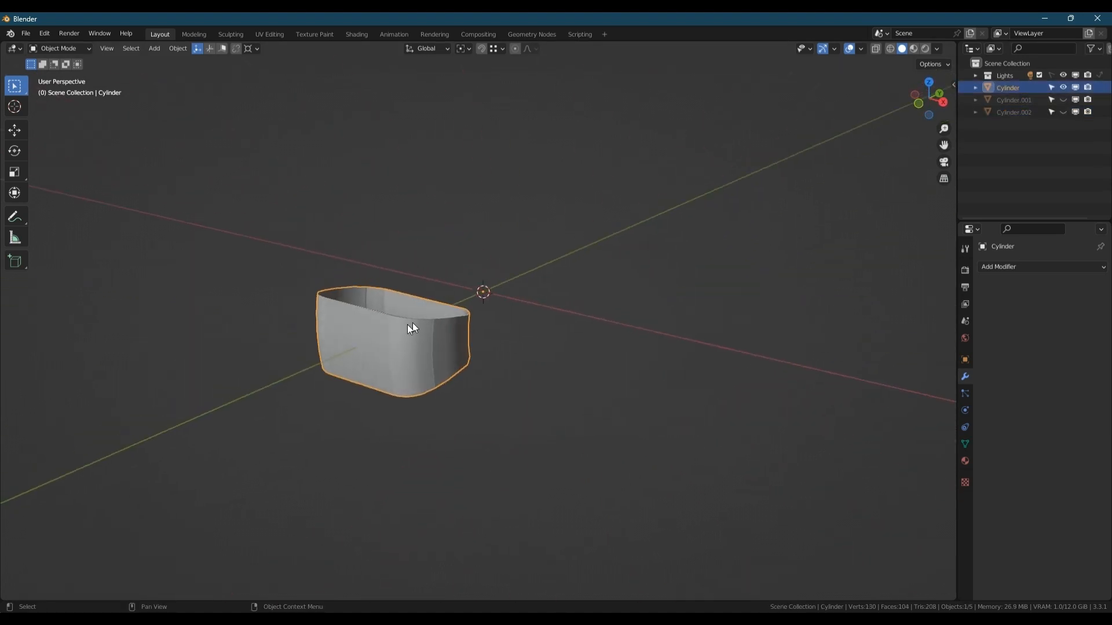
scroll(387, 340, "up", 3)
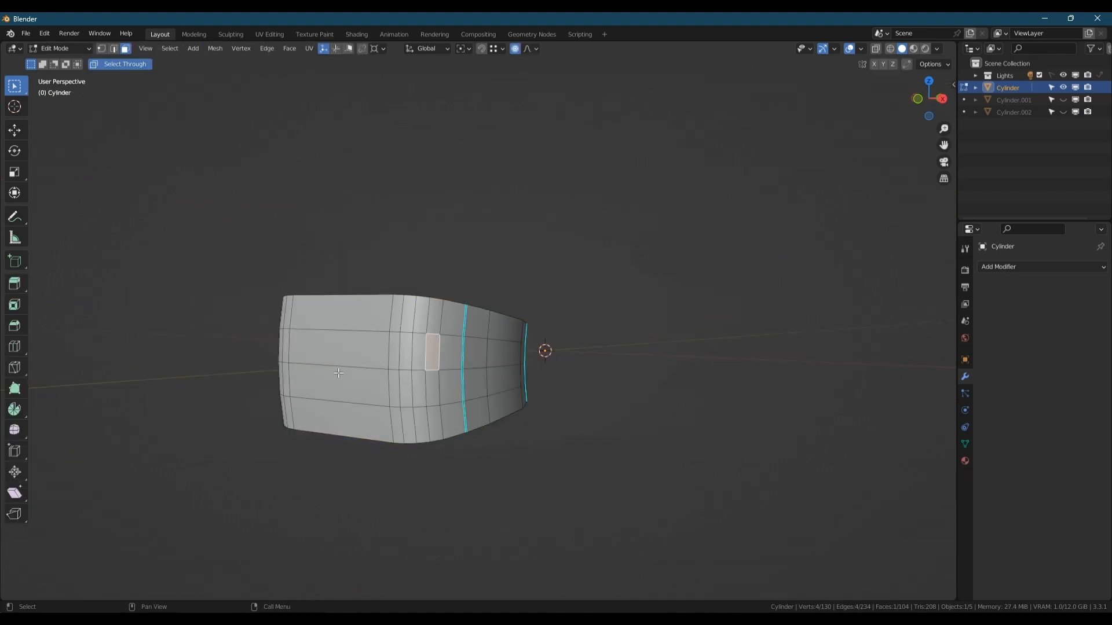
middle_click_drag(338, 373, 437, 407)
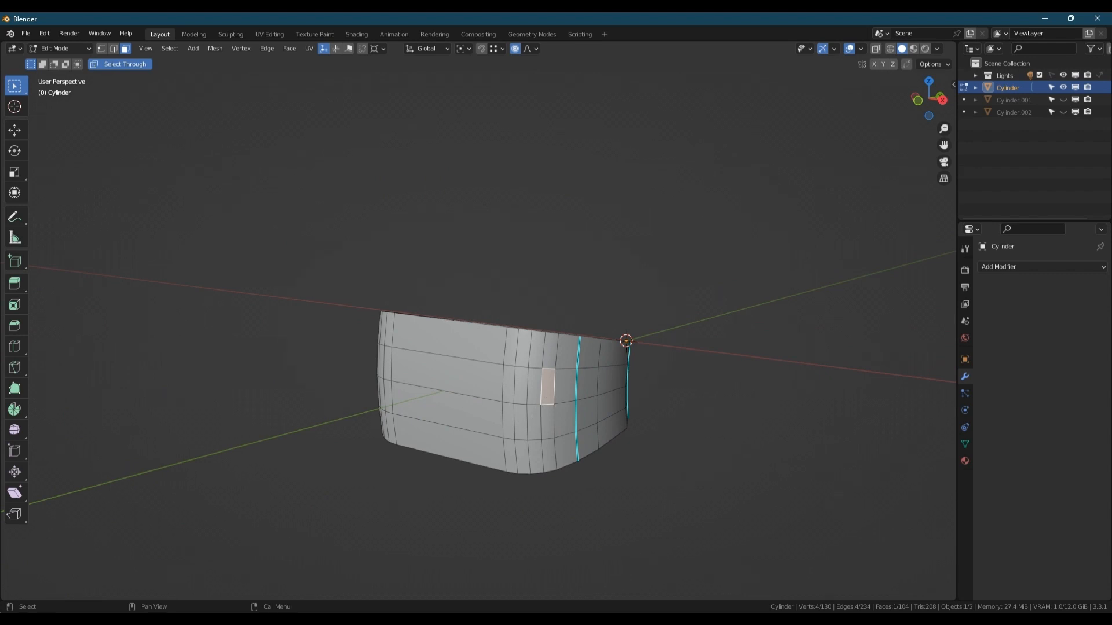
left_click(535, 416)
mouse_move(501, 411)
middle_mouse_down()
mouse_move(342, 396)
mouse_move(481, 428)
mouse_move(400, 409)
mouse_move(487, 446)
mouse_move(480, 406)
middle_mouse_up()
left_click(318, 393, "ctrl+shift")
key("shift+d")
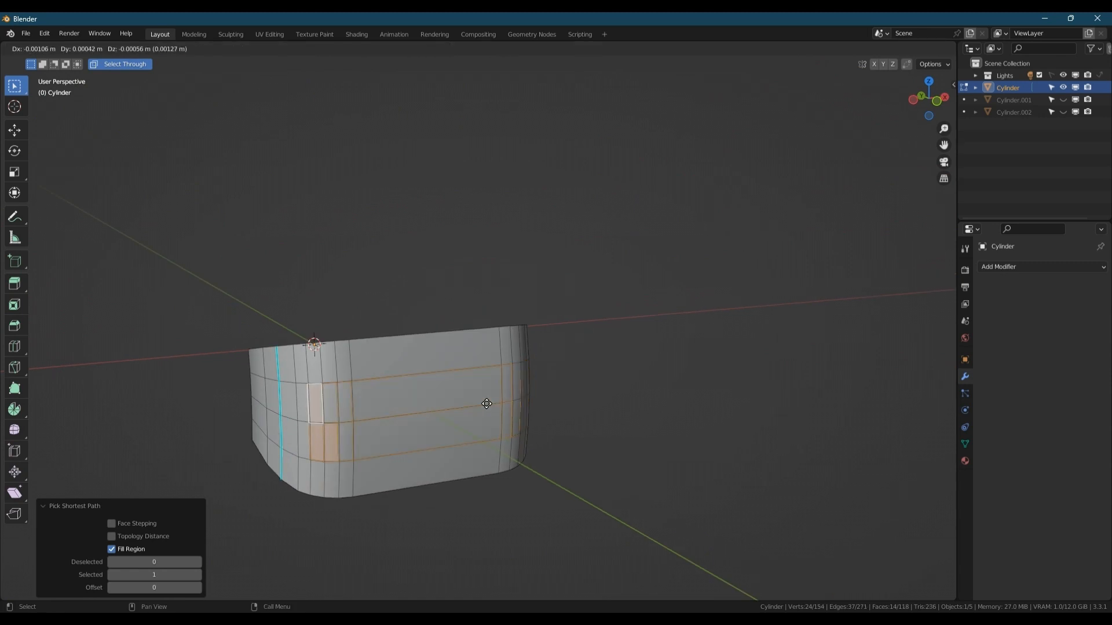
key("Escape")
key("p")
left_click(586, 341)
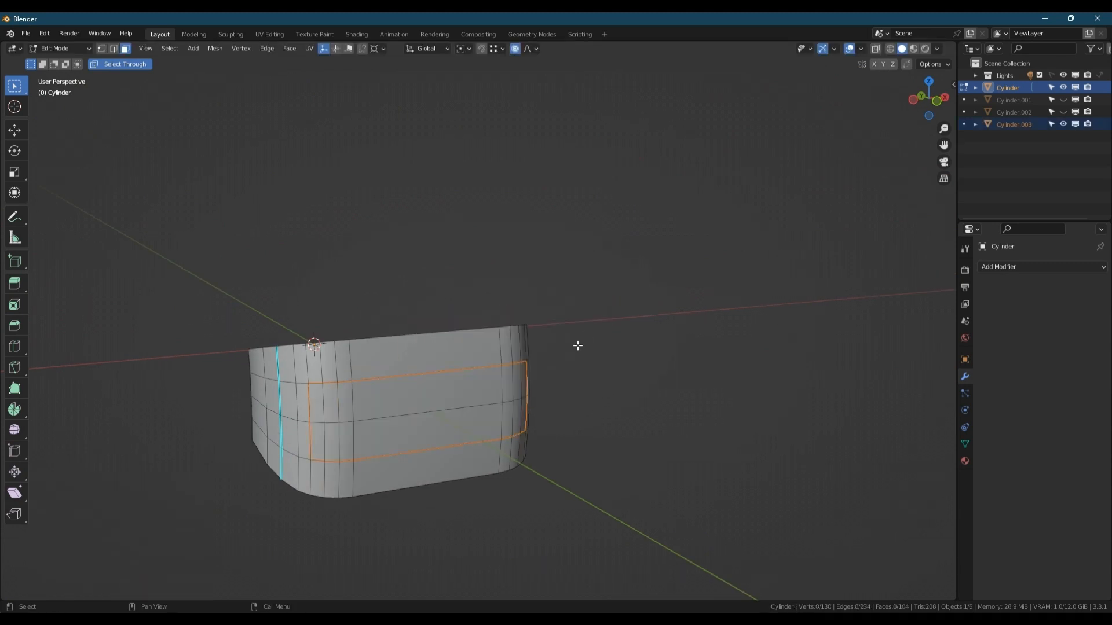
Bevel the middle lengthwise edge loop of the separated tread patch with a width of about 0.0044 m.
key("Tab")
left_click(519, 400)
middle_click_drag(511, 416, 489, 390)
key("Tab")
key("2")
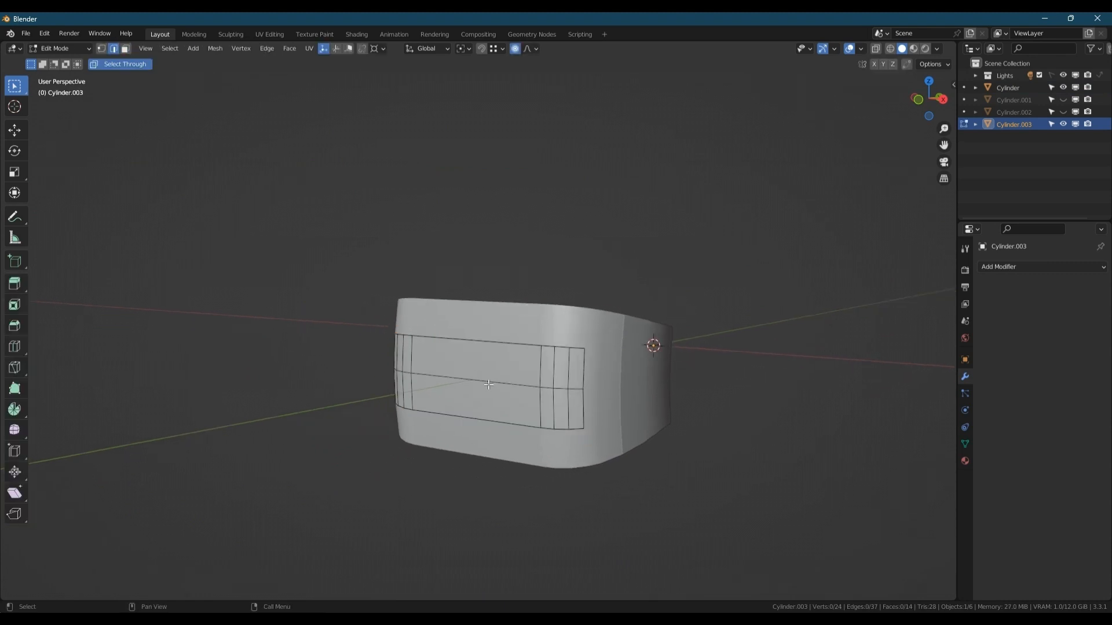
left_click(491, 386, "alt")
scroll(490, 385, "up", 2)
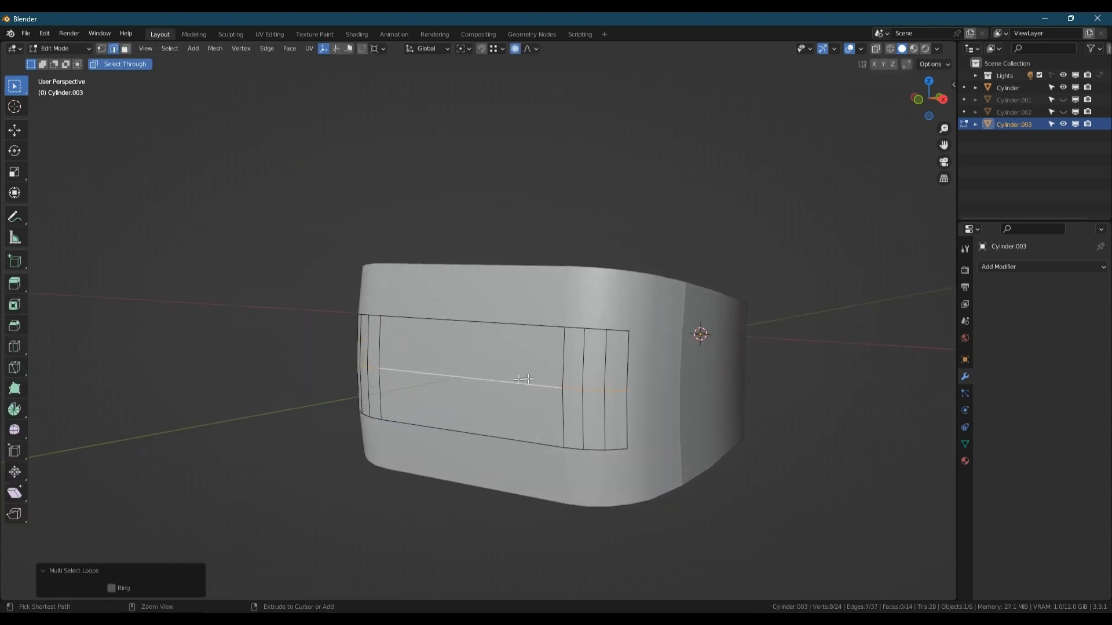
key("ctrl+b")
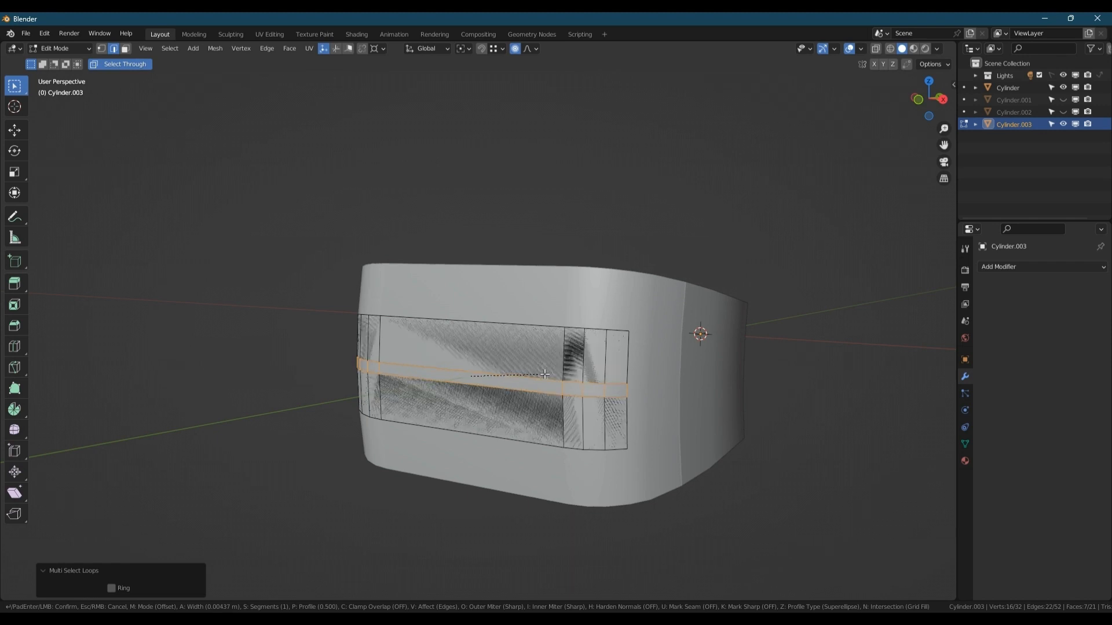
left_click(545, 375)
Delete every face of the tread patch except the narrow beveled strip.
key("3")
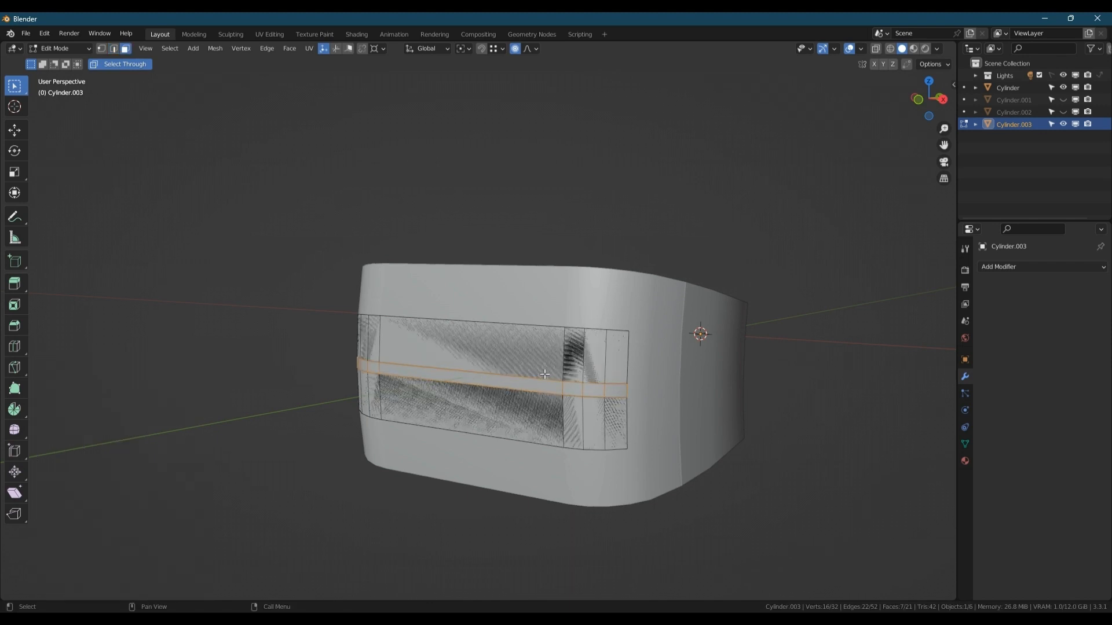
key("ctrl+i")
key("x")
left_click(540, 376)
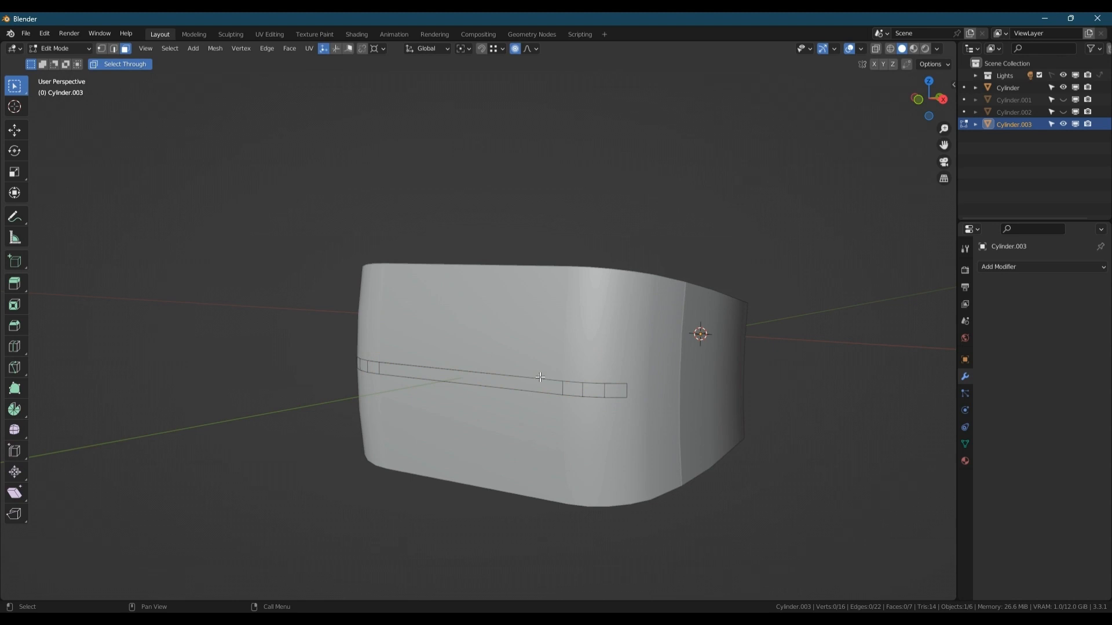
Add a Solidify modifier to the strip and set its offset to 0.
key("Tab")
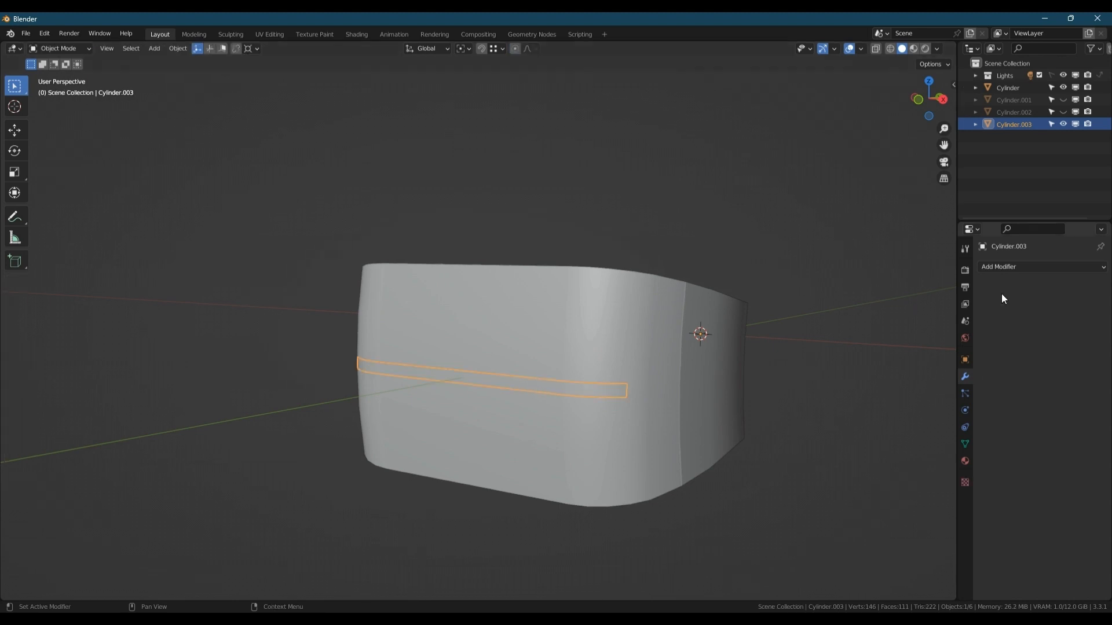
left_click(1001, 266)
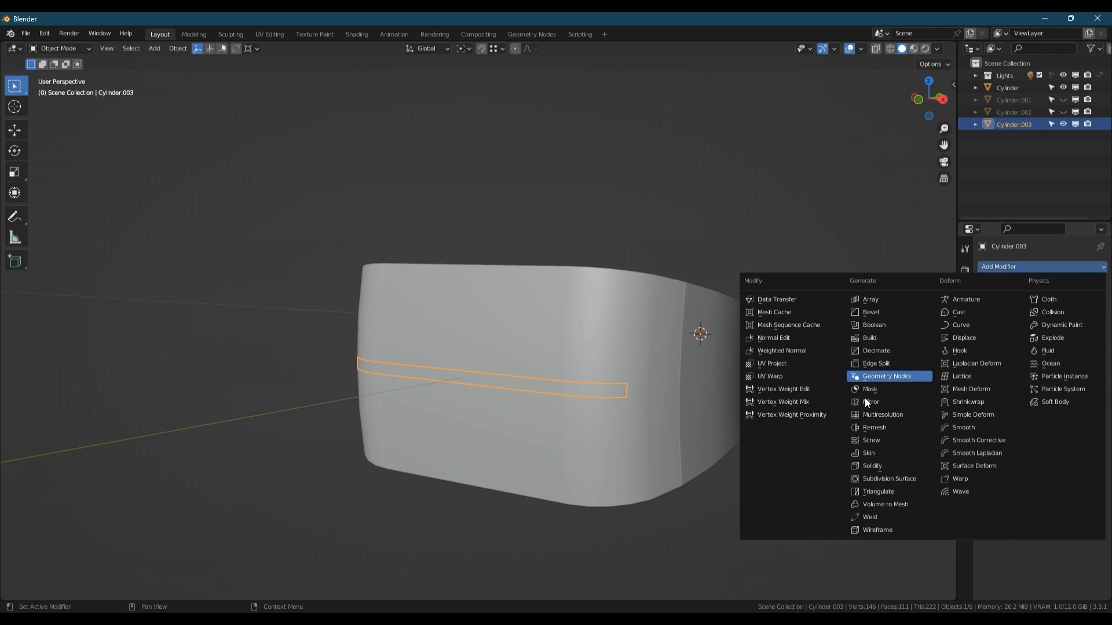
left_click(878, 467)
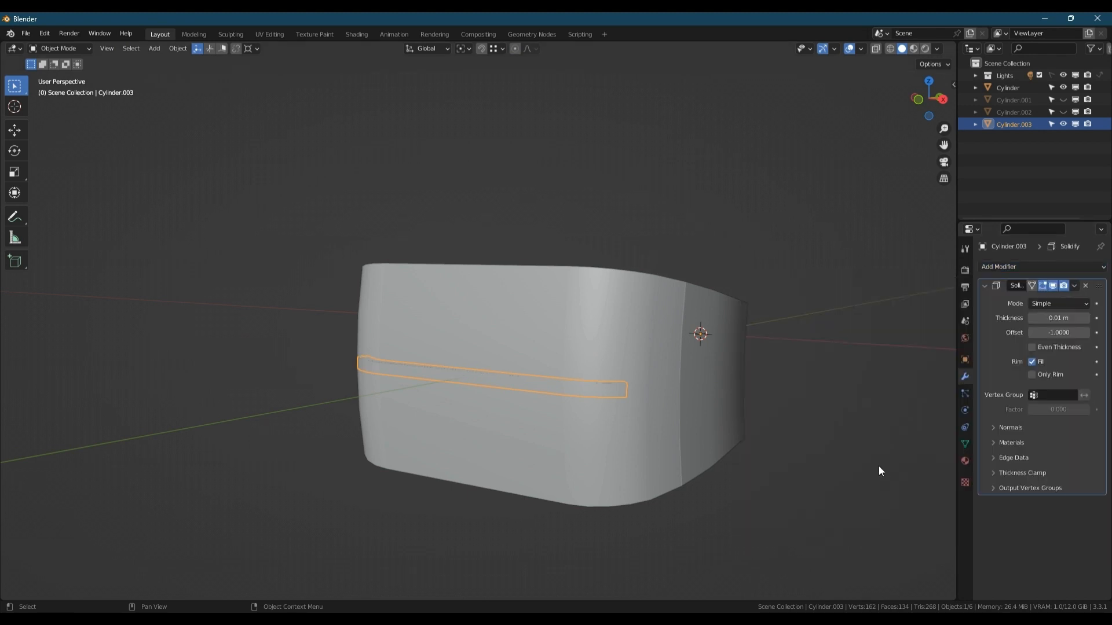
left_click(1049, 317)
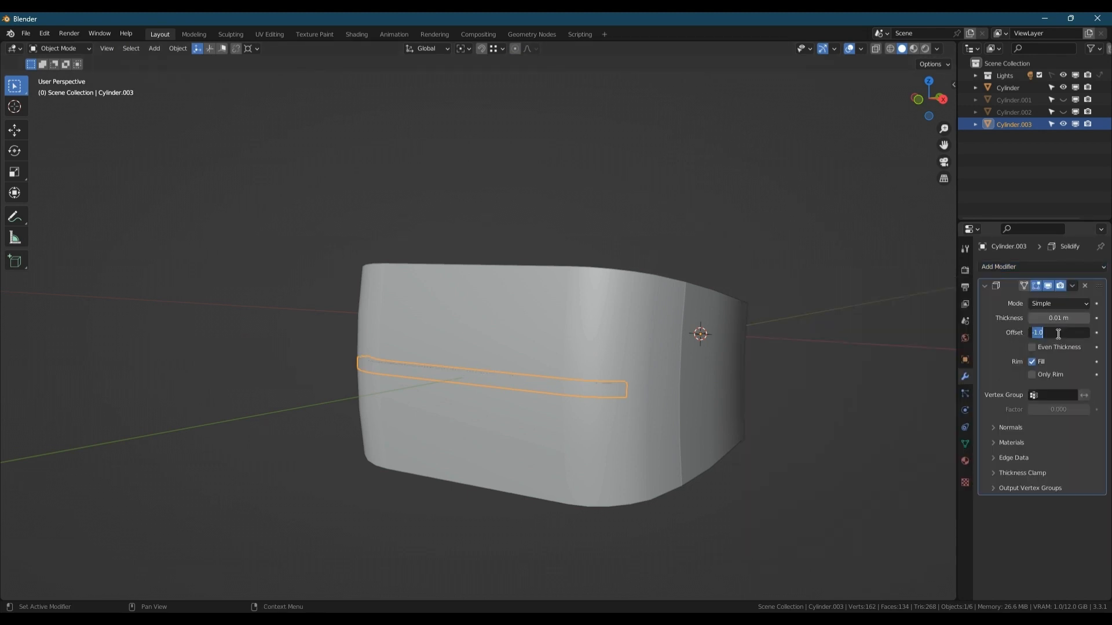
type("0")
key("Return")
Set the strip's Solidify thickness to 0.012 m and apply the modifier.
middle_click_drag(628, 374, 542, 391)
scroll(541, 405, "up", 5)
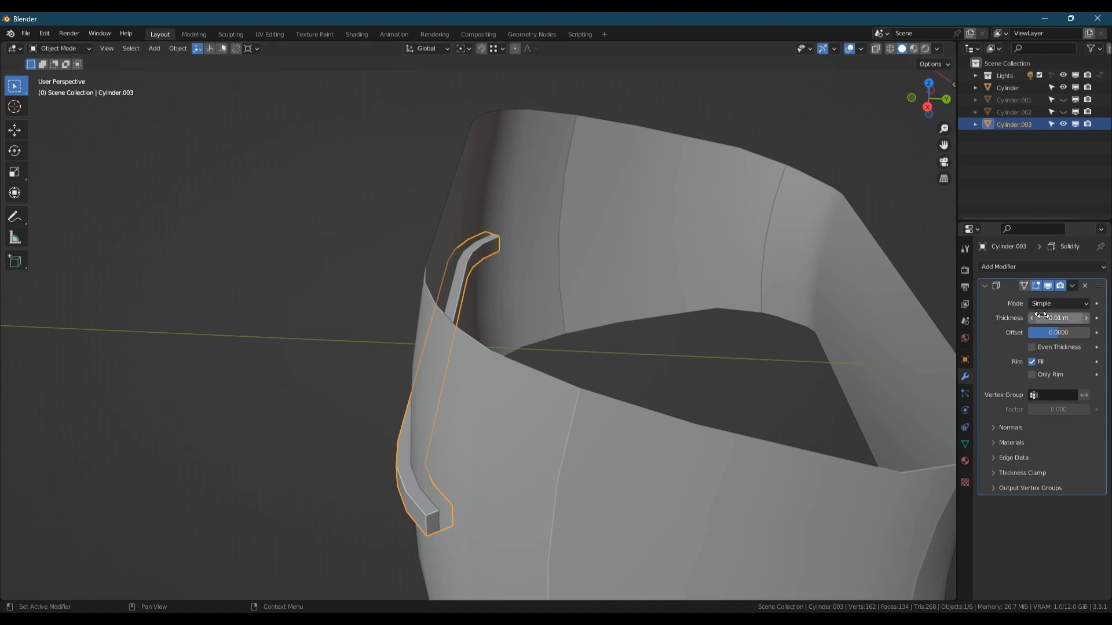
left_click_drag(1051, 318, 1054, 317)
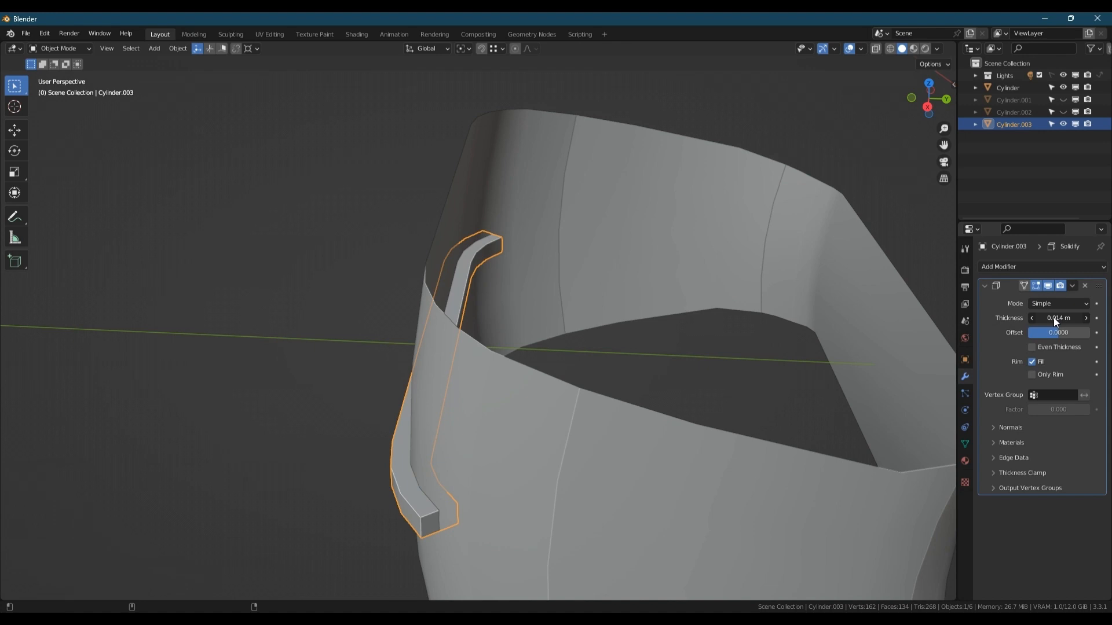
left_click_drag(1054, 318, 1051, 318)
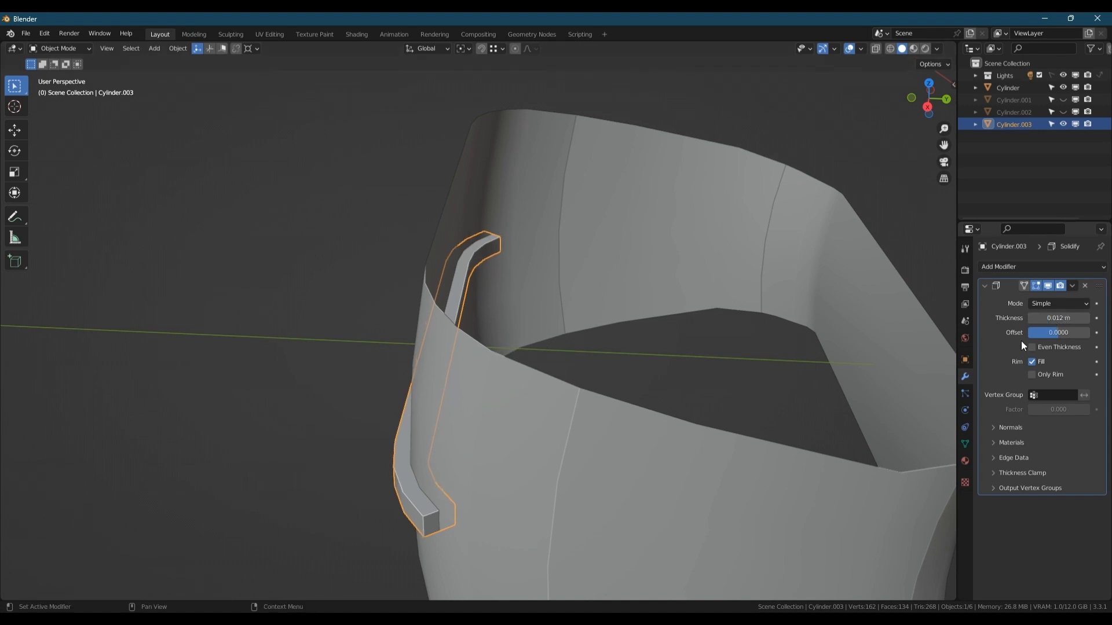
key("ctrl+a")
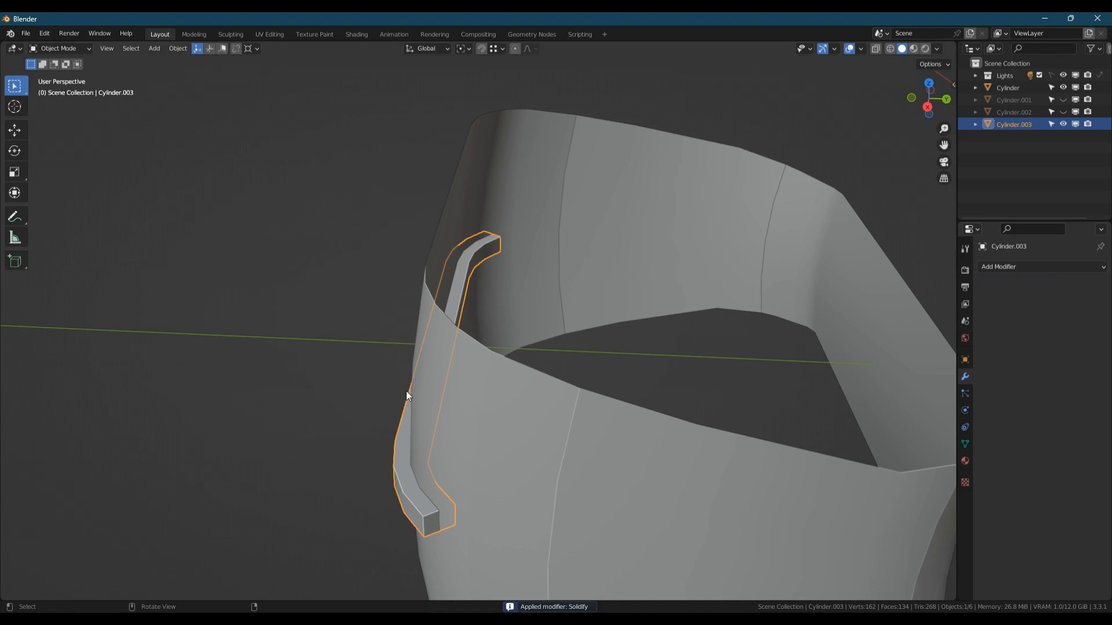
Add two evenly spaced loop cuts across the long middle section of the strip.
middle_click_drag(407, 392, 495, 354)
key("Tab")
key("ctrl+r")
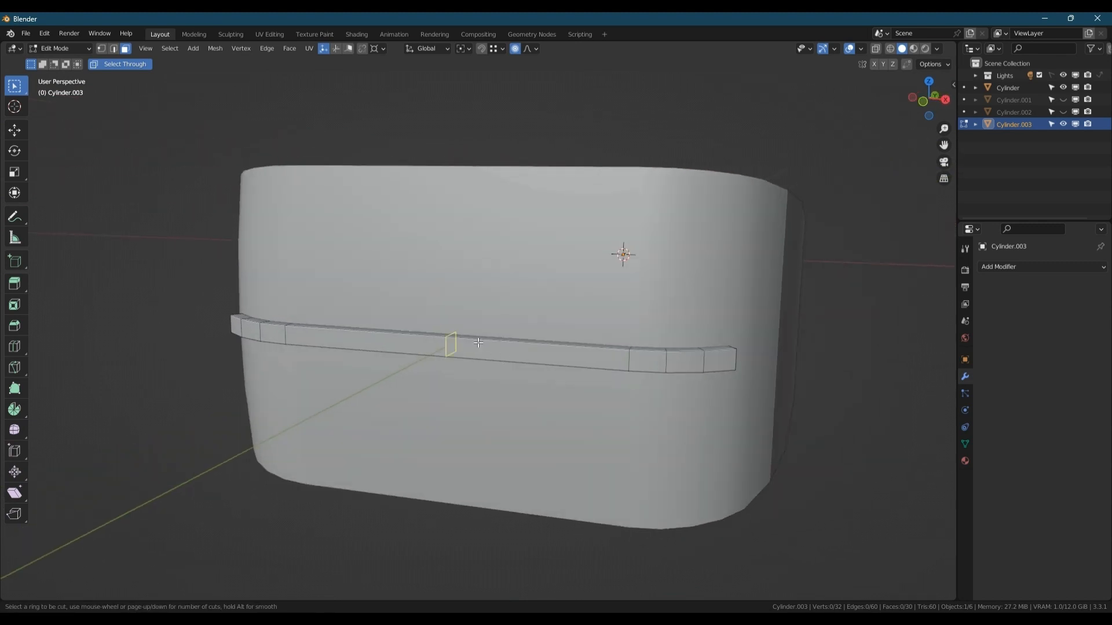
scroll(473, 344, "up", 1)
left_click(472, 344)
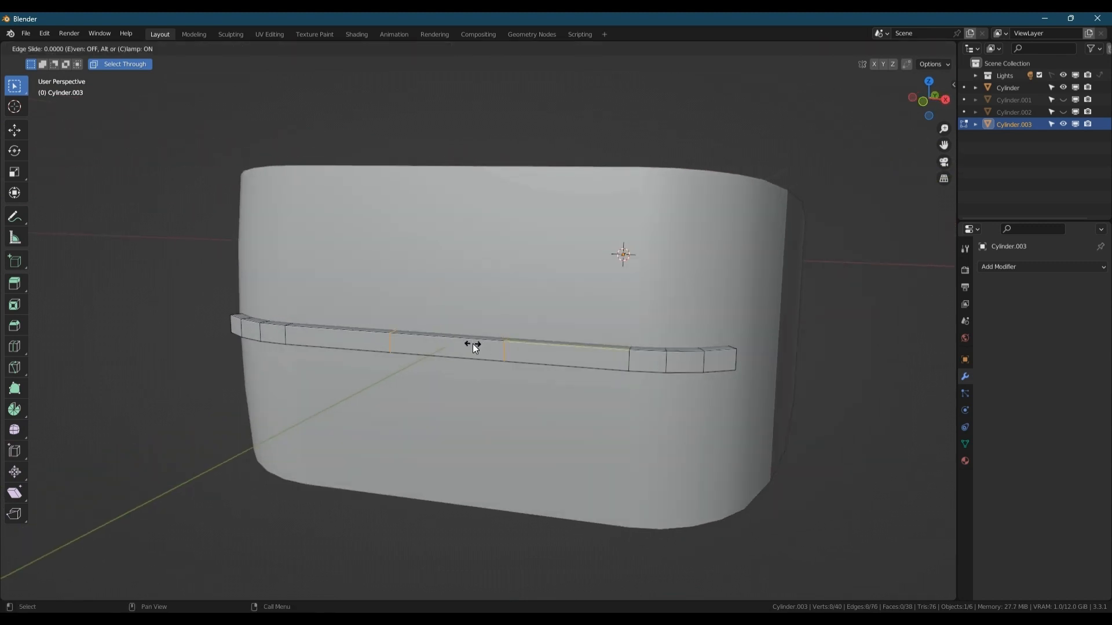
right_click(472, 343)
Turn off proportional editing and spread the two new loops apart along X by a factor of about 1.67.
key("s")
key("x")
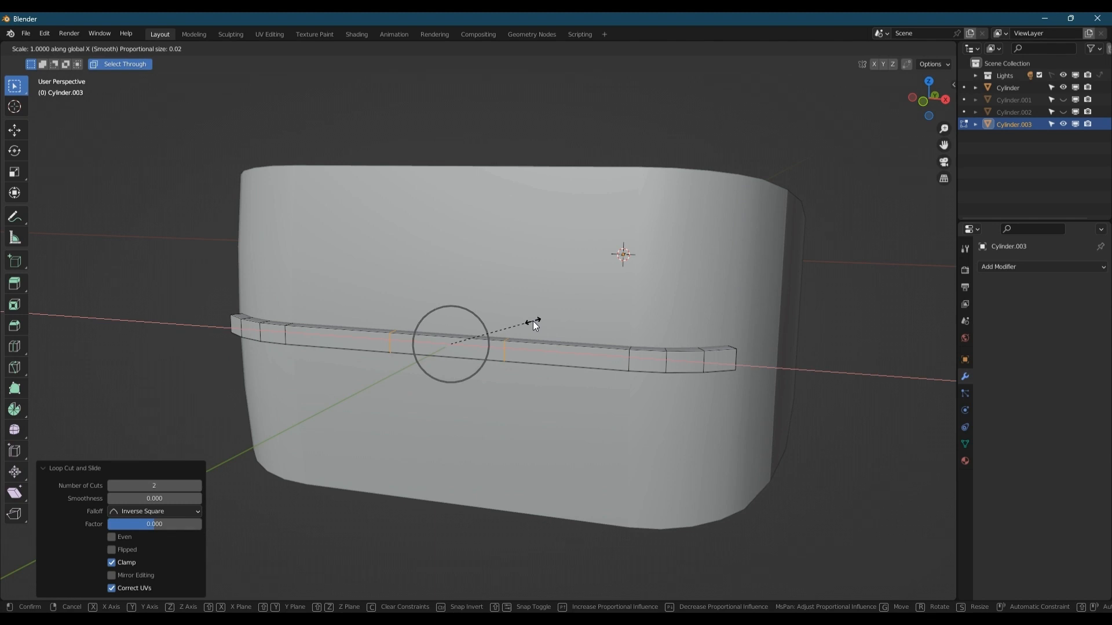
right_click(533, 322)
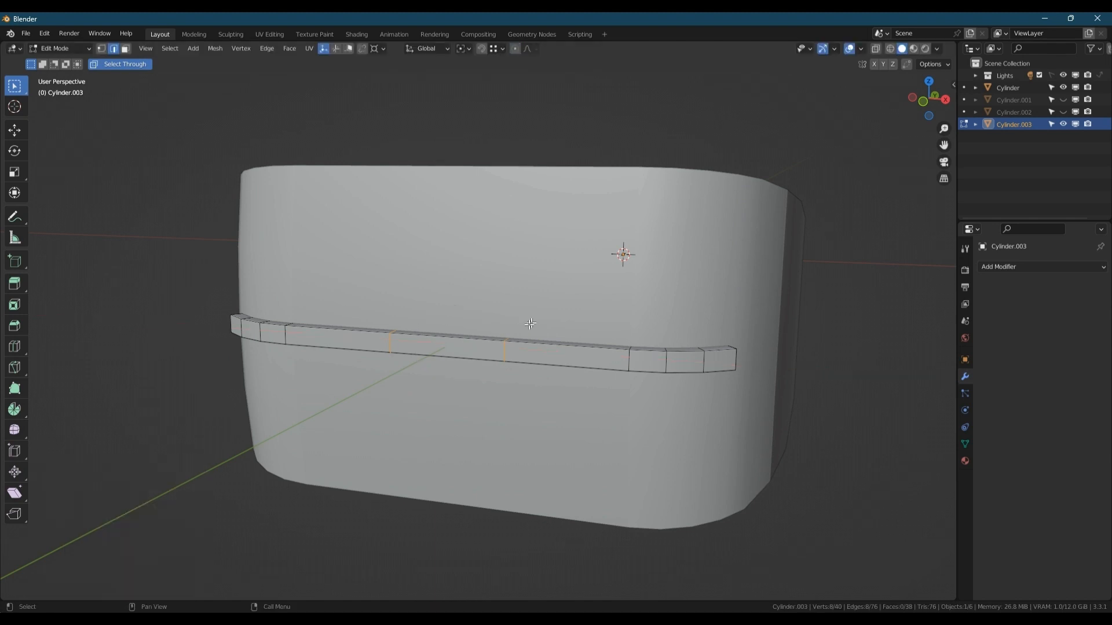
key("s")
key("x")
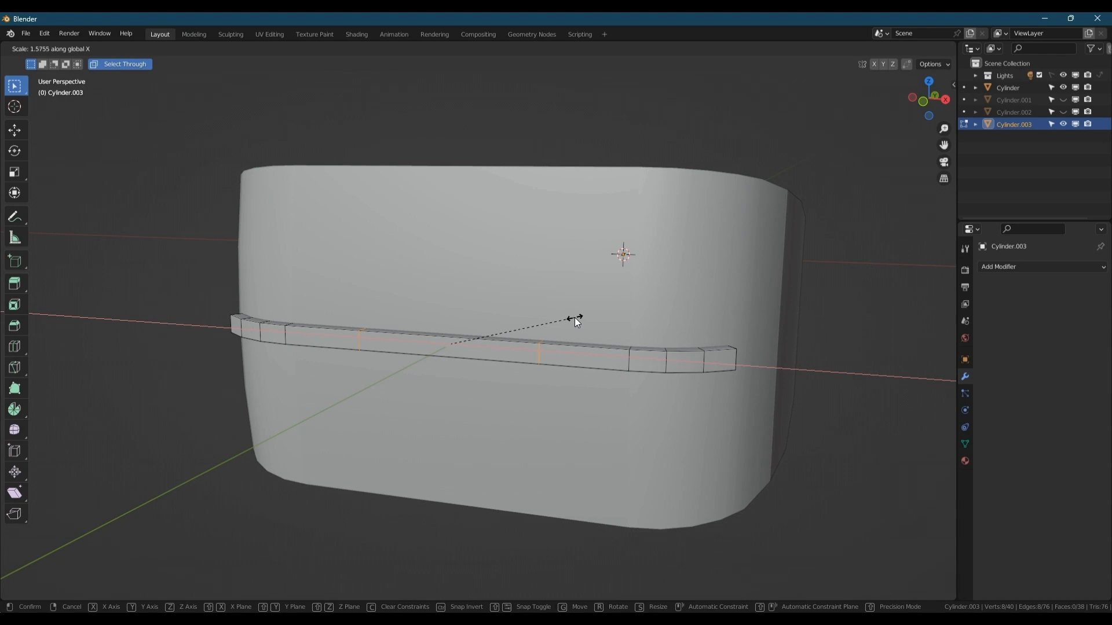
left_click(582, 315)
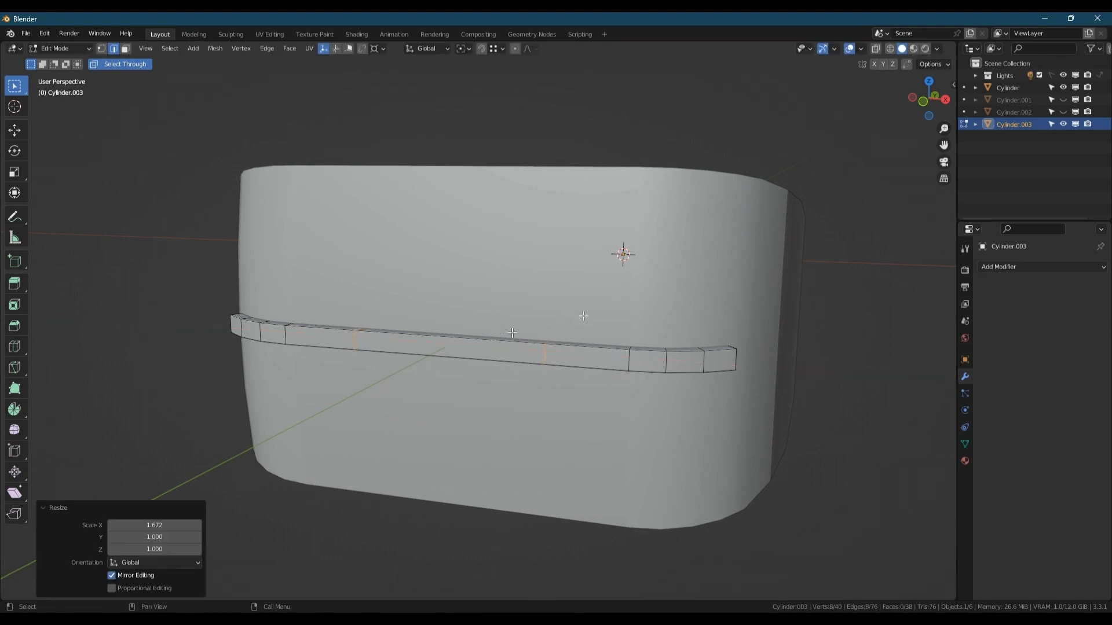
Move the strip's middle section between the two loops straight down along Z.
key("3")
left_click_drag(390, 306, 497, 387)
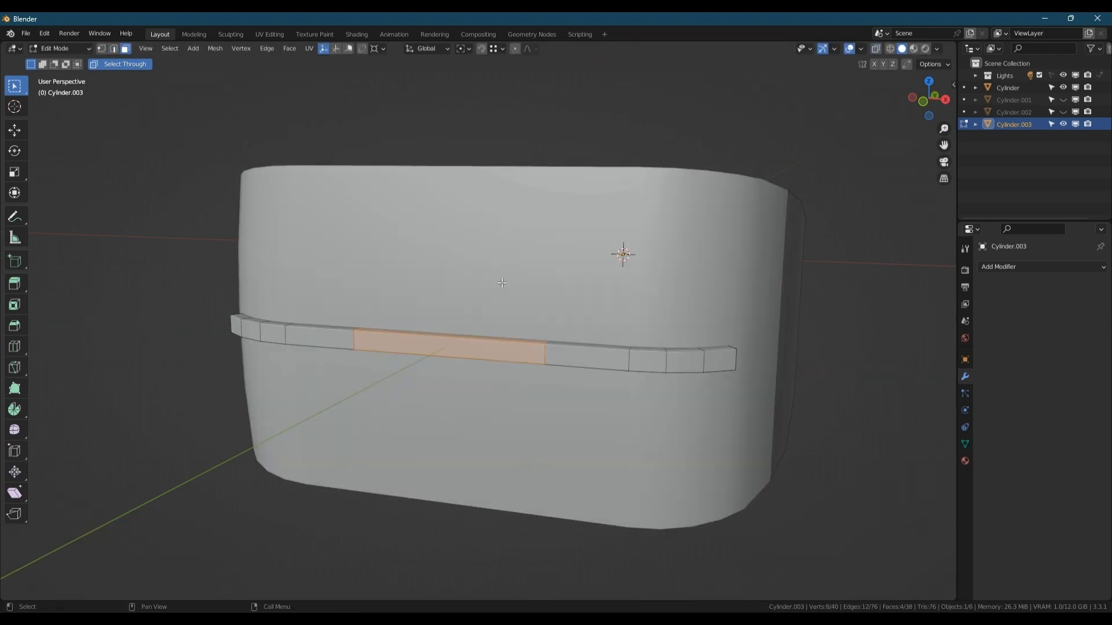
key("g")
key("z")
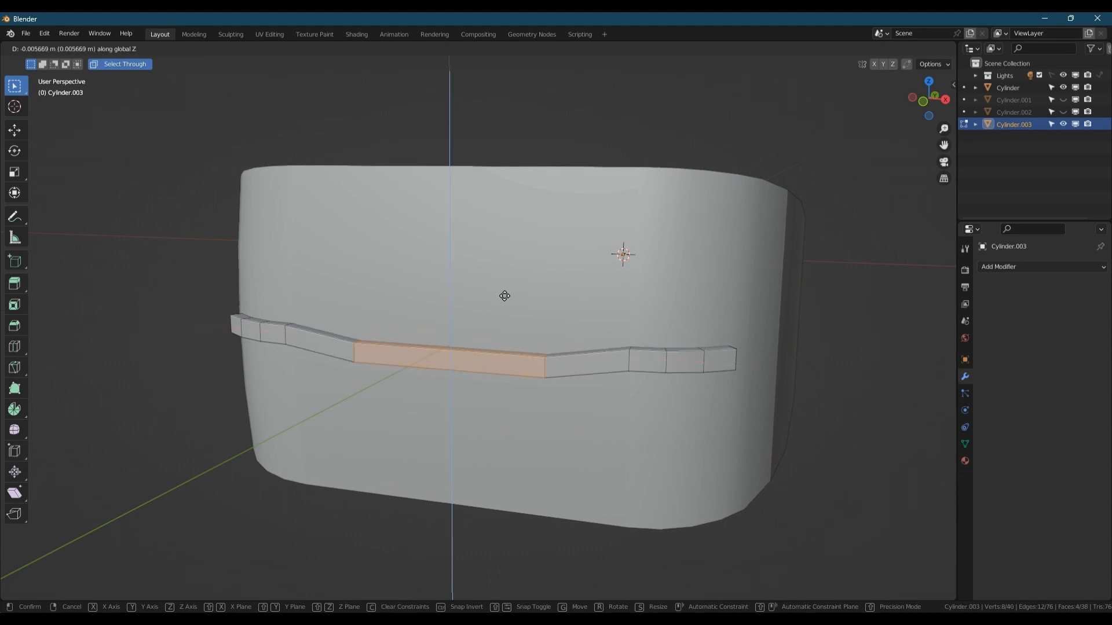
left_click(494, 332)
middle_click_drag(494, 333, 603, 412)
key("Tab")
key("Tab")
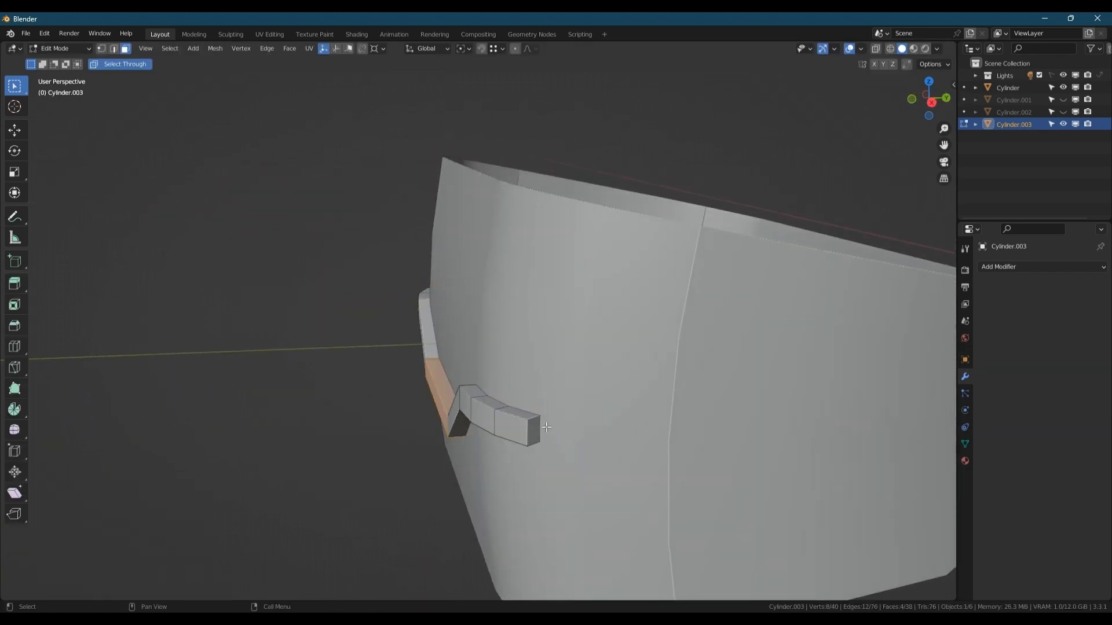
Display the mesh wireframe overlay and examine how the strip's end face meets the tire surface.
left_click(537, 428)
middle_click_drag(537, 429, 538, 422)
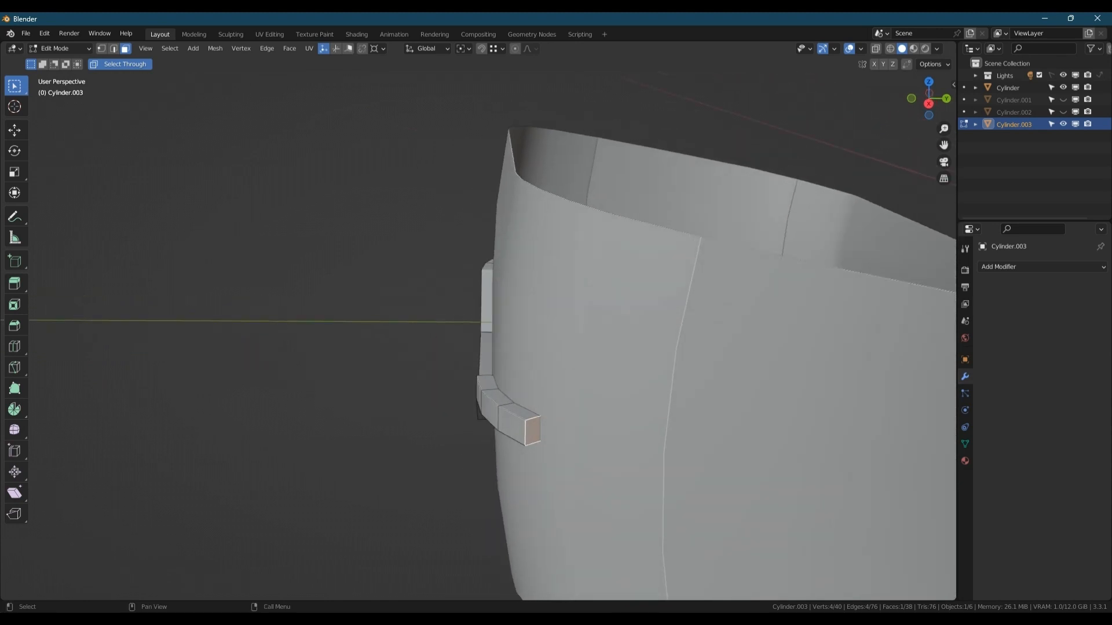
key("shift+alt+z")
scroll(543, 421, "up", 2)
scroll(542, 424, "down", 2)
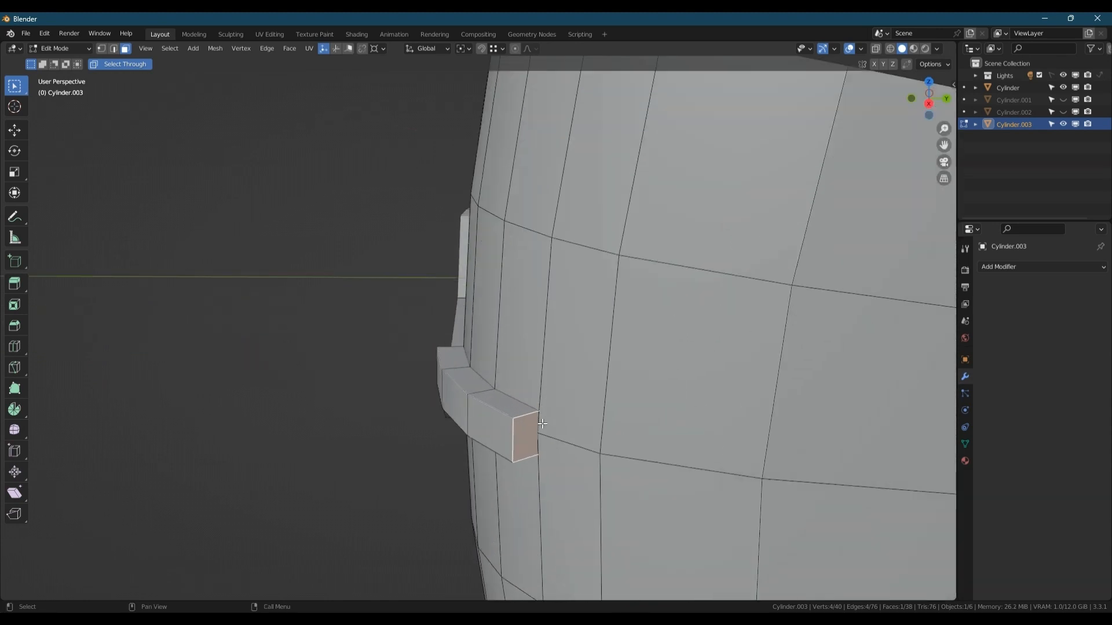
mouse_move(542, 423)
middle_mouse_down()
mouse_move(530, 426)
mouse_move(574, 409)
mouse_move(544, 425)
mouse_move(531, 418)
middle_mouse_up()
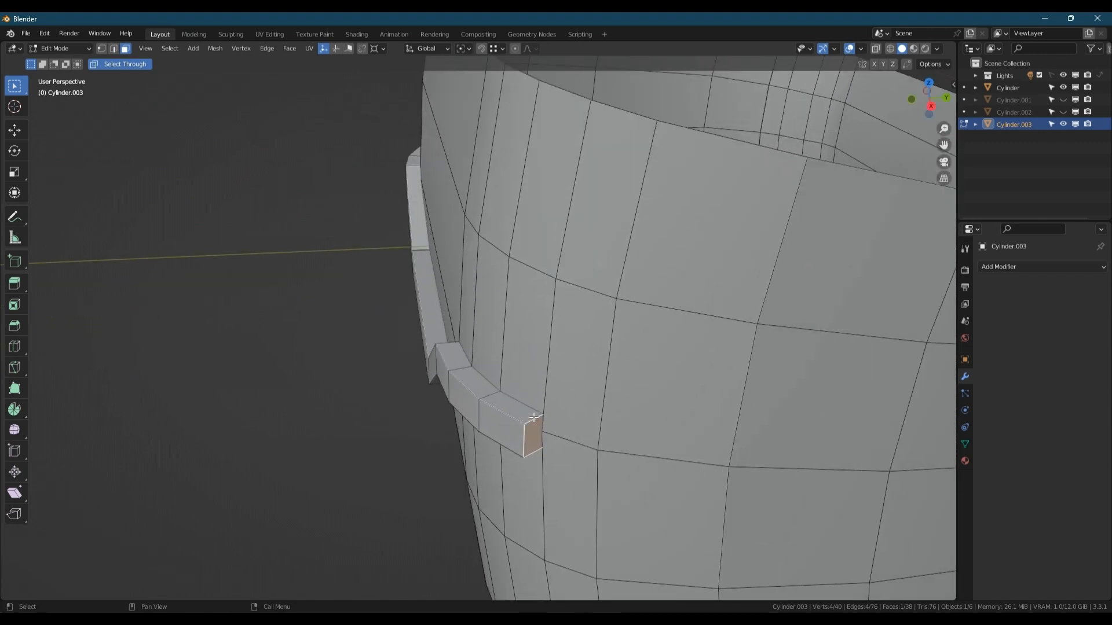
scroll(534, 418, "up", 1)
scroll(526, 419, "up", 1)
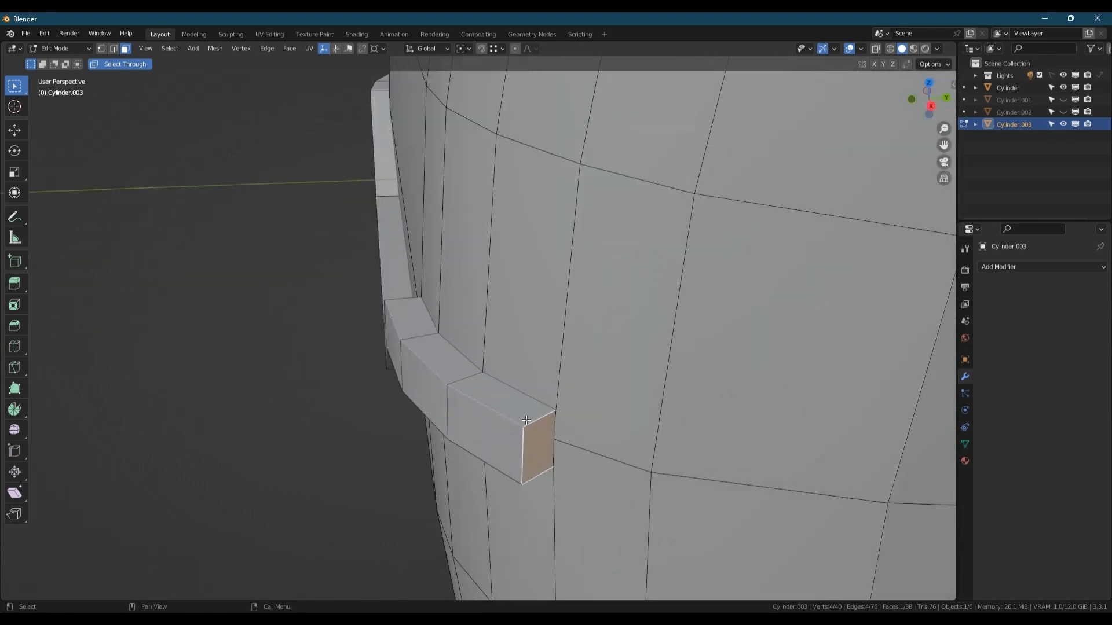
scroll(526, 420, "down", 2)
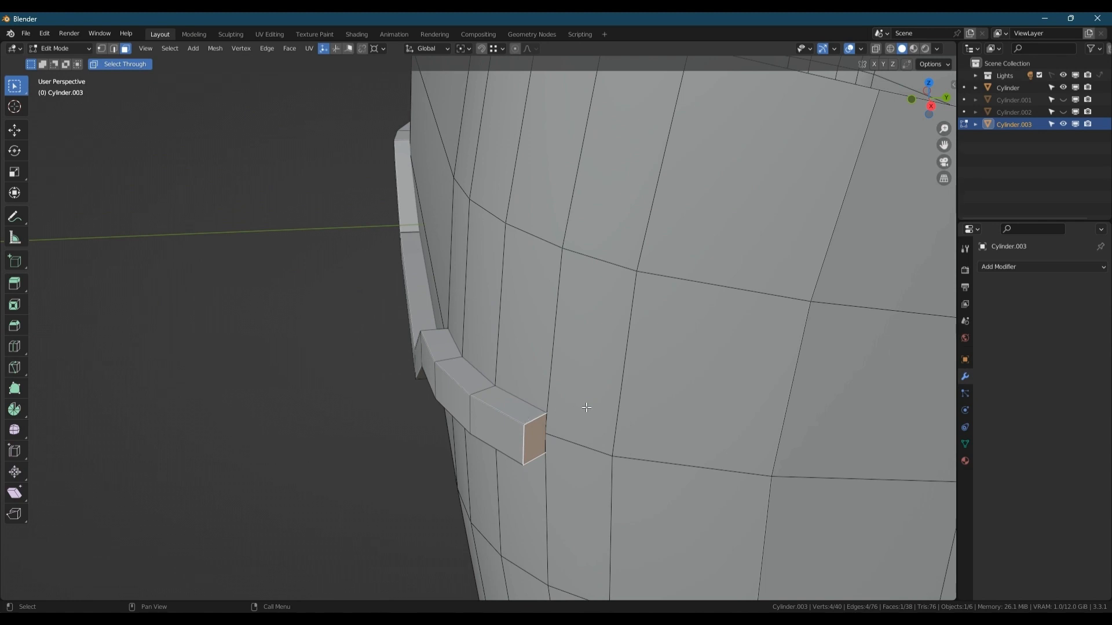
Collapse each of the two vertical edges of the strip's end face into a single vertex, using X-ray to reach them.
key("2")
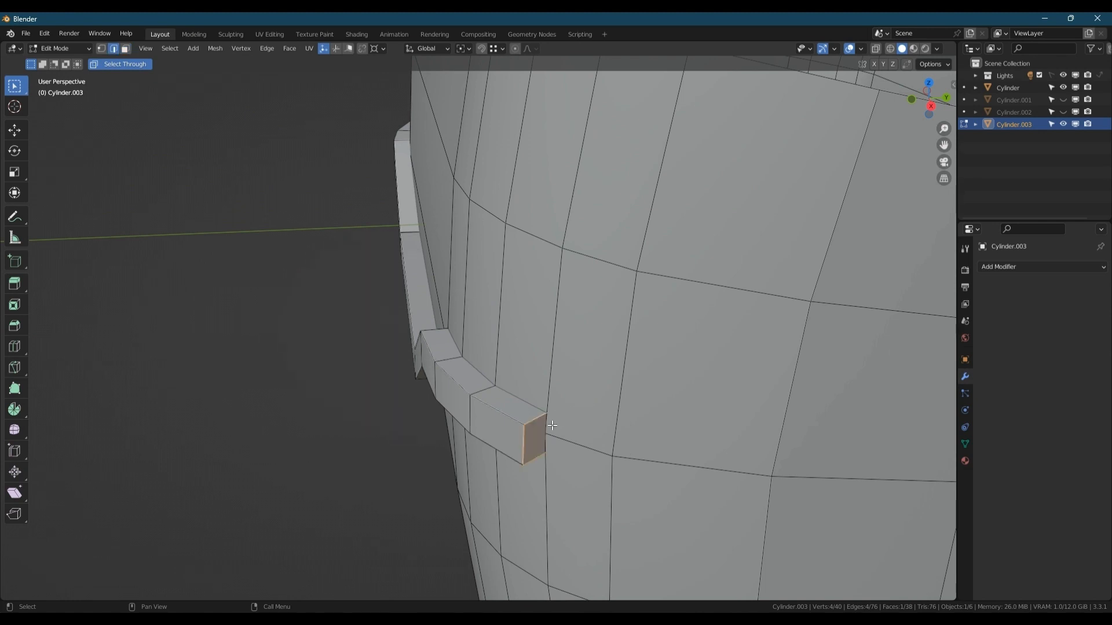
key("alt+z")
left_click(569, 416)
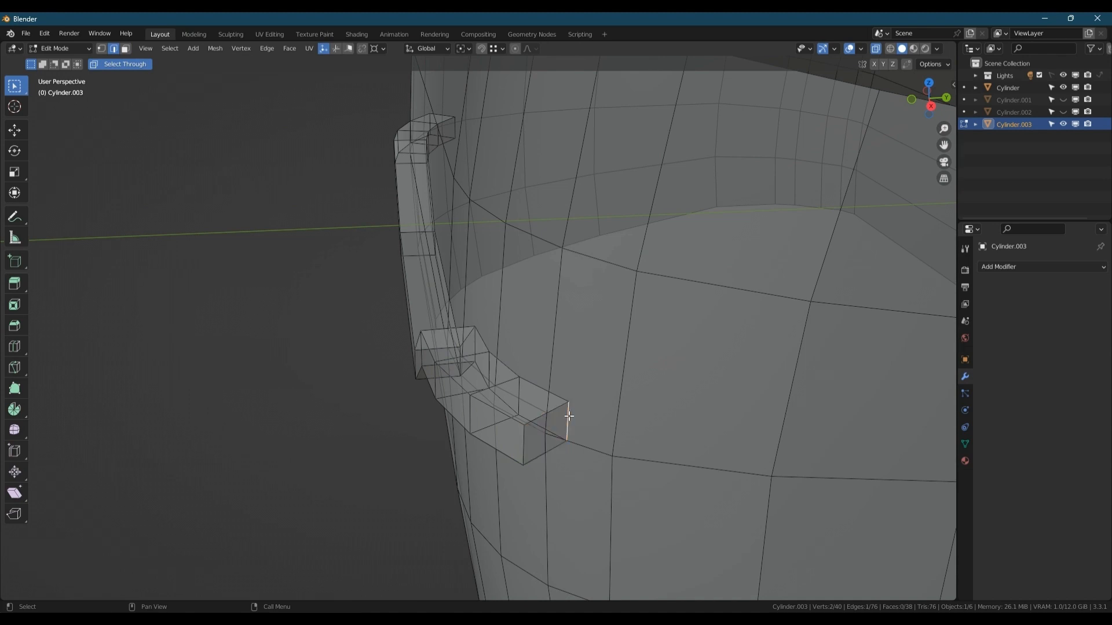
key("m")
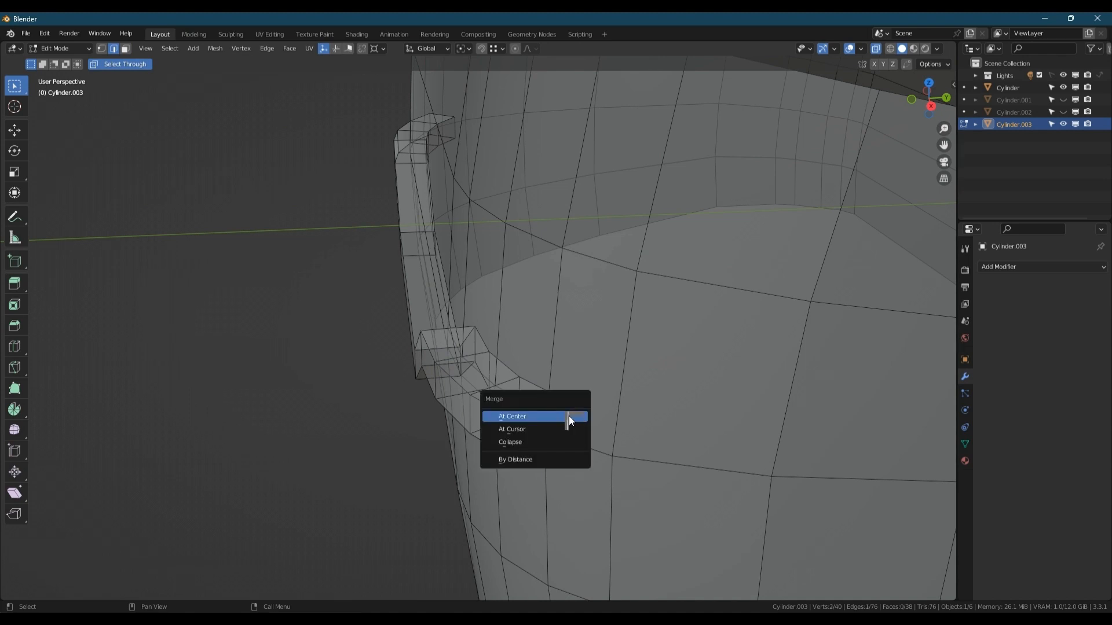
left_click(527, 439)
left_click(518, 432)
key("m")
left_click(524, 436)
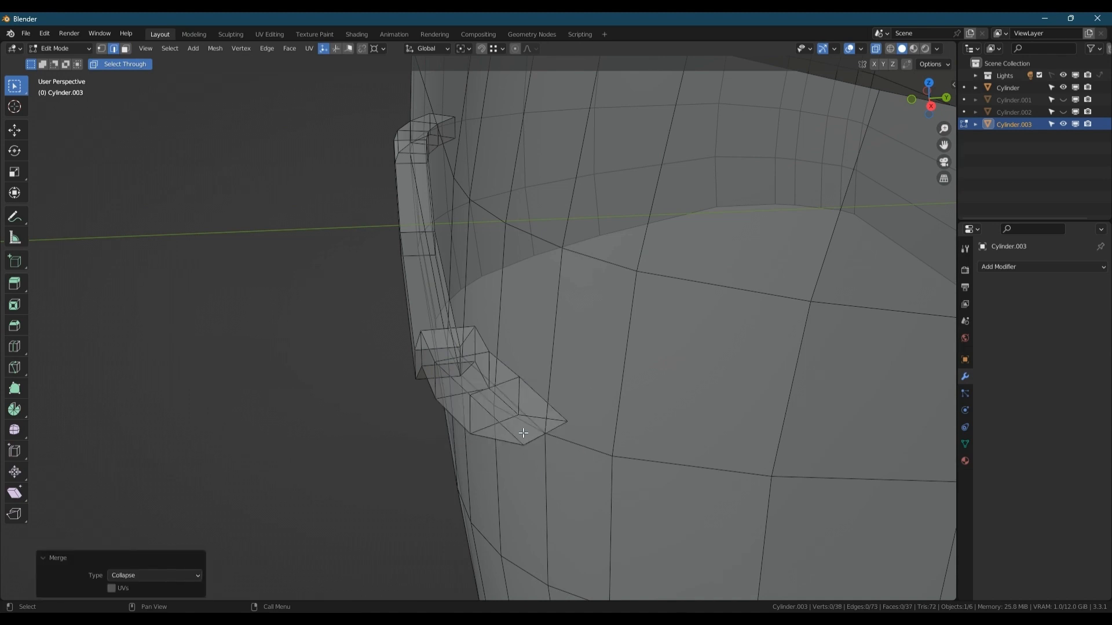
key("m")
left_click(525, 433)
key("alt+z")
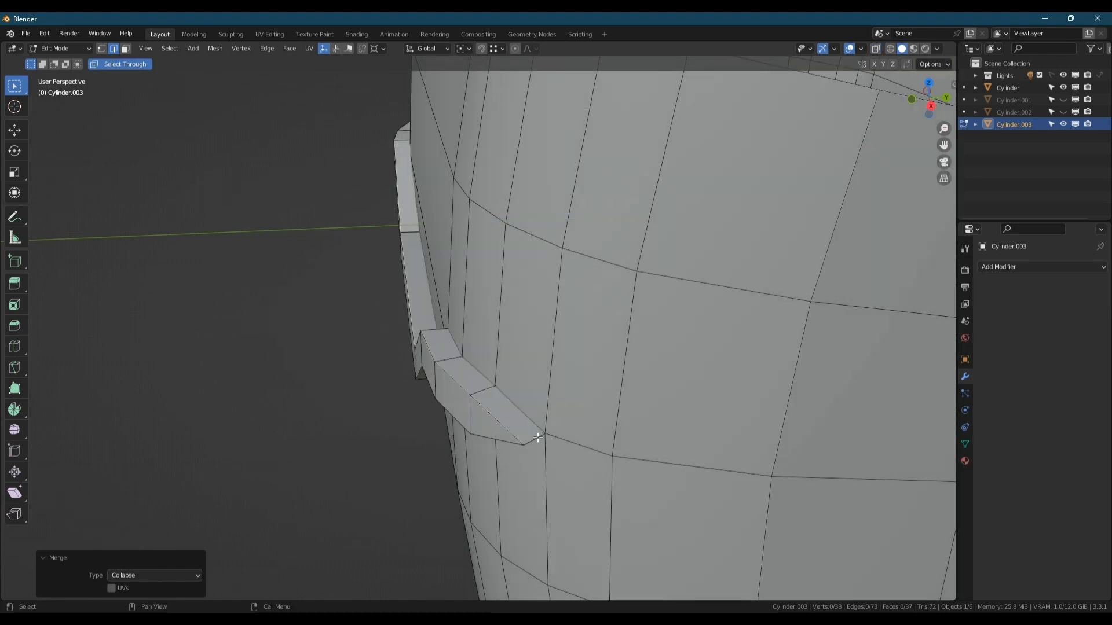
Try to edge-slide the short remaining edge at the strip's tapered end.
left_click(533, 439)
scroll(595, 371, "down", 3)
middle_click_drag(594, 371, 633, 312)
mouse_move(522, 391)
middle_mouse_down()
mouse_move(537, 368)
mouse_move(503, 389)
middle_mouse_up()
scroll(557, 406, "up", 2)
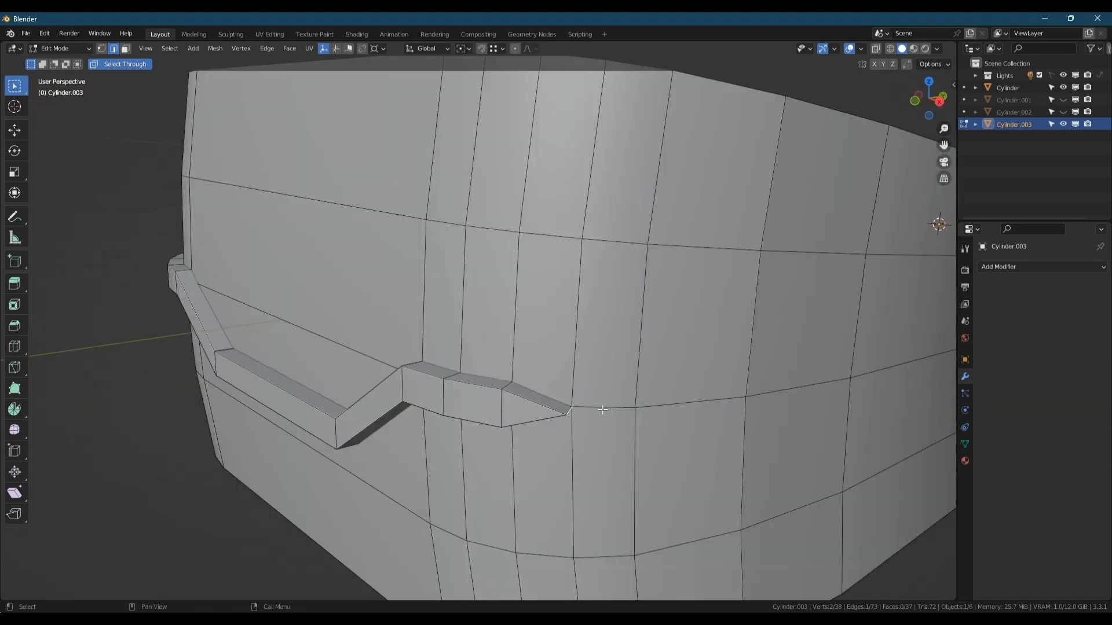
key("g")
key("g")
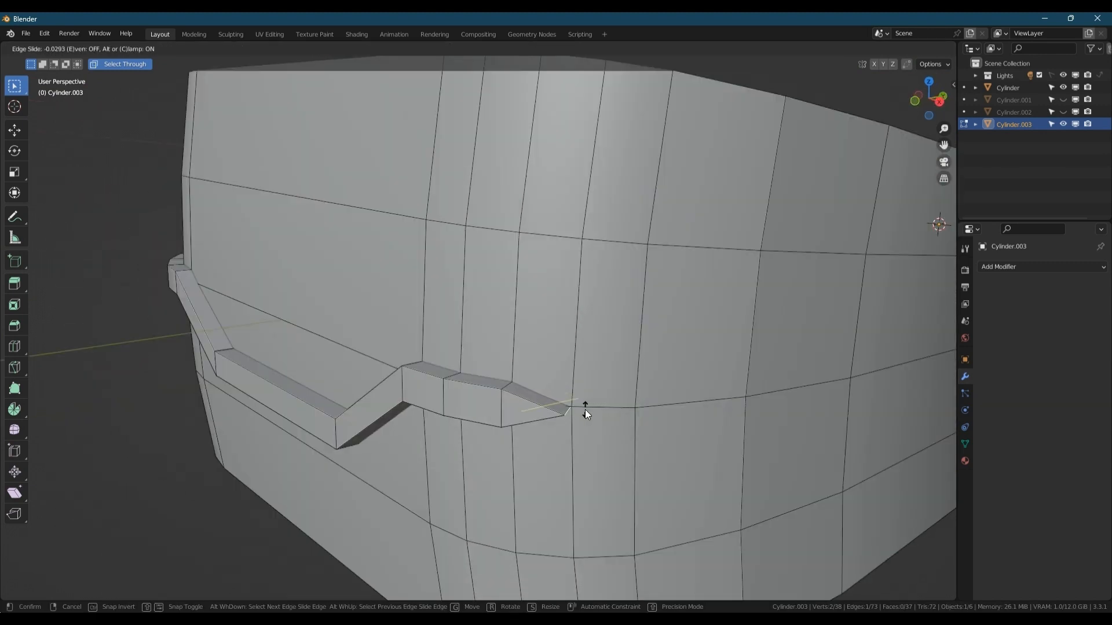
left_click(571, 407)
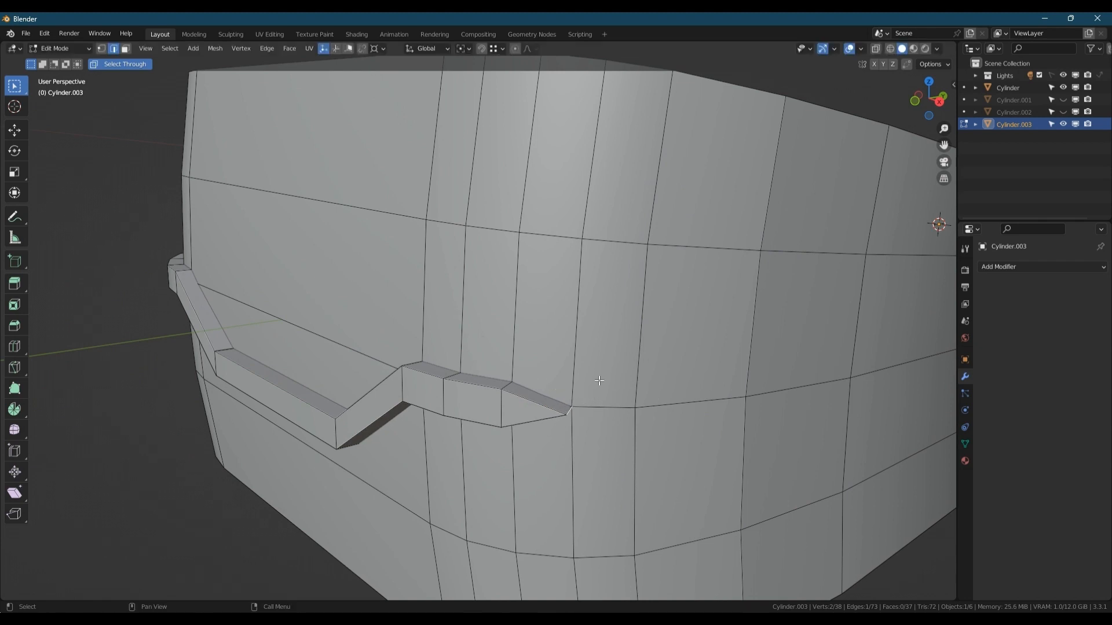
Set the transform orientation to Normal and move the short edge at the strip's tapered tip about -0.0016 m along normal Z.
mouse_move(600, 381)
middle_mouse_down()
mouse_move(634, 358)
mouse_move(618, 377)
middle_mouse_up()
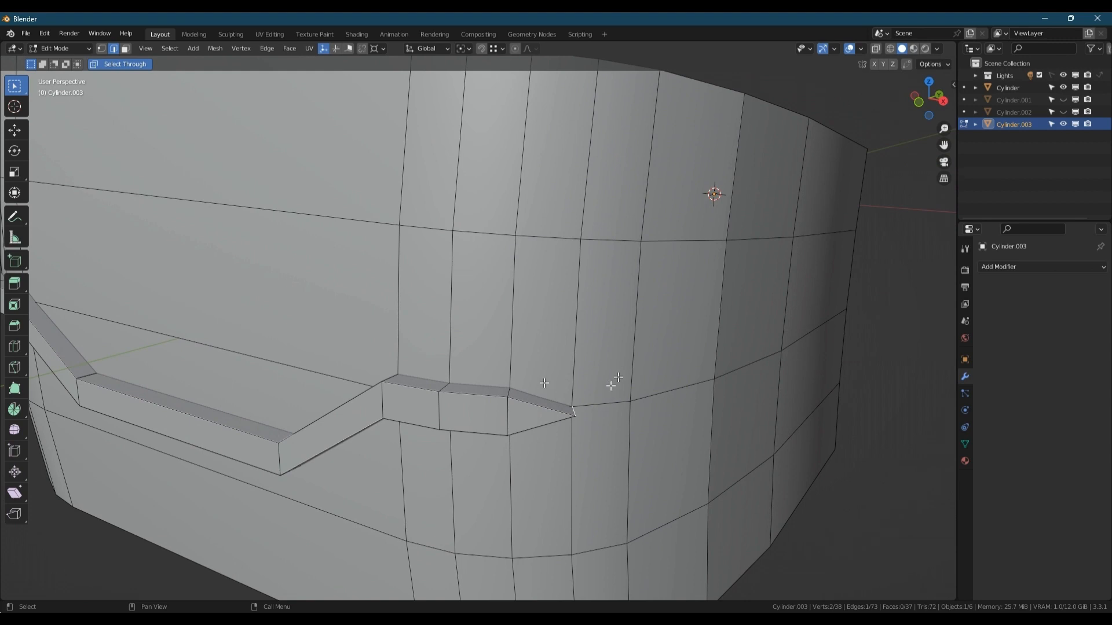
middle_click_drag(556, 385, 446, 184)
left_click(436, 50)
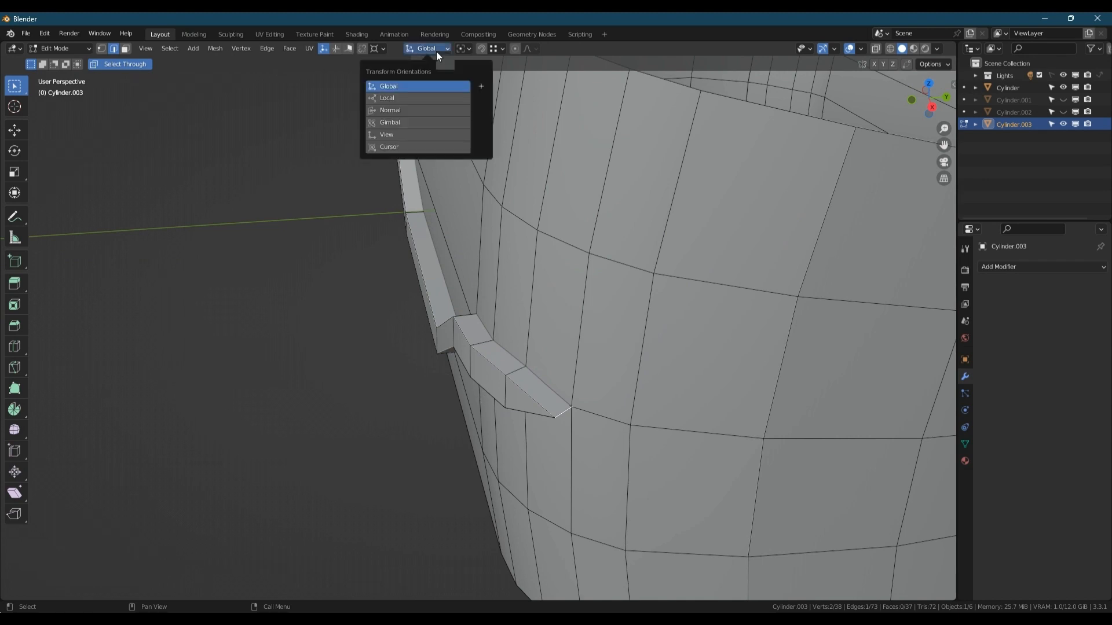
left_click(415, 110)
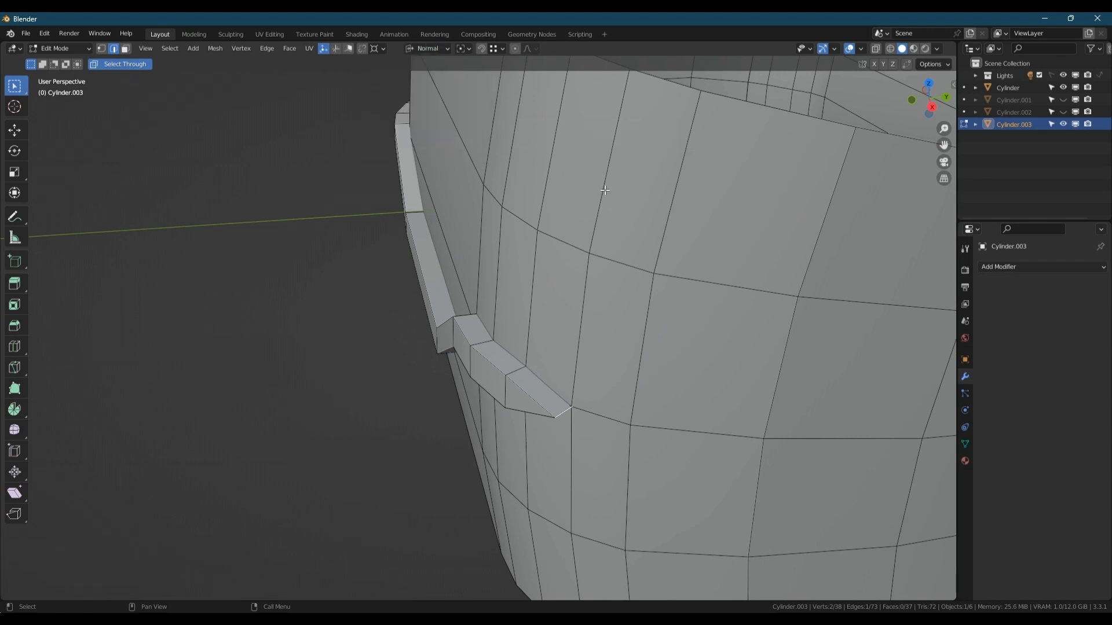
key("g")
key("y")
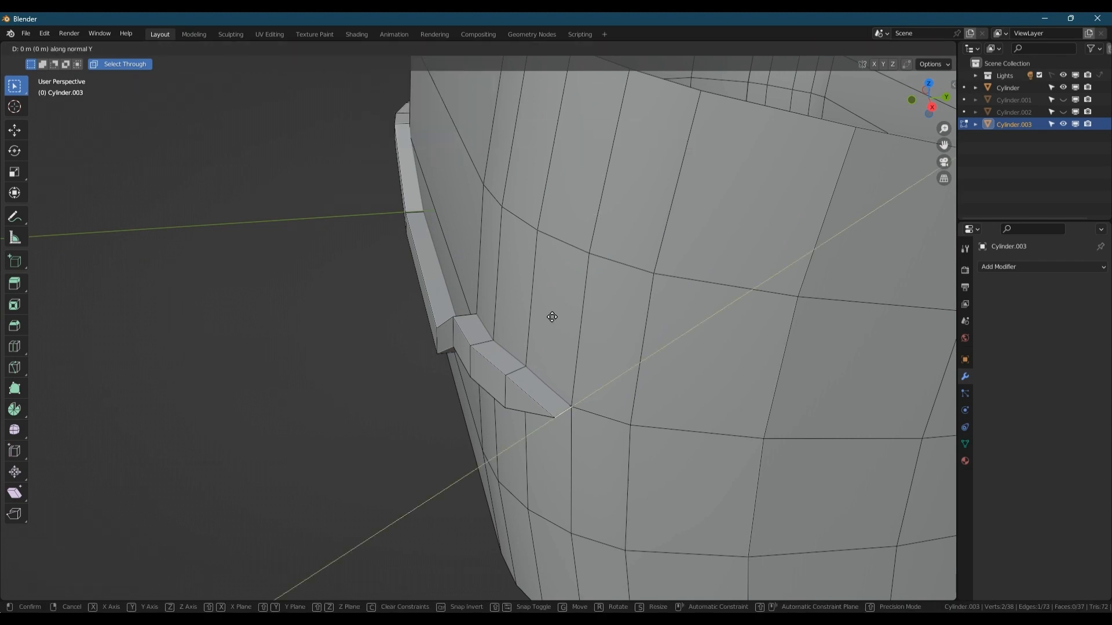
key("x")
key("z")
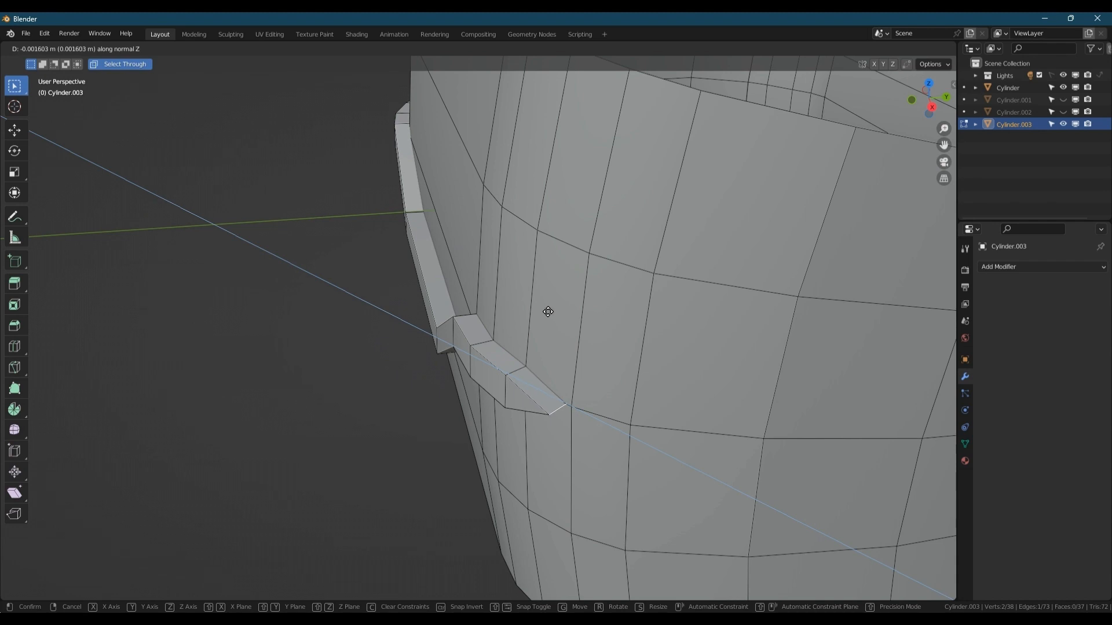
left_click(547, 312)
Edge-slide the loop just before the strip's tapered tip toward the neighbouring inner loop by a factor of about -0.46.
mouse_move(555, 368)
middle_mouse_down()
mouse_move(596, 383)
mouse_move(445, 384)
mouse_move(583, 370)
mouse_move(607, 350)
mouse_move(546, 364)
mouse_move(573, 376)
middle_mouse_up()
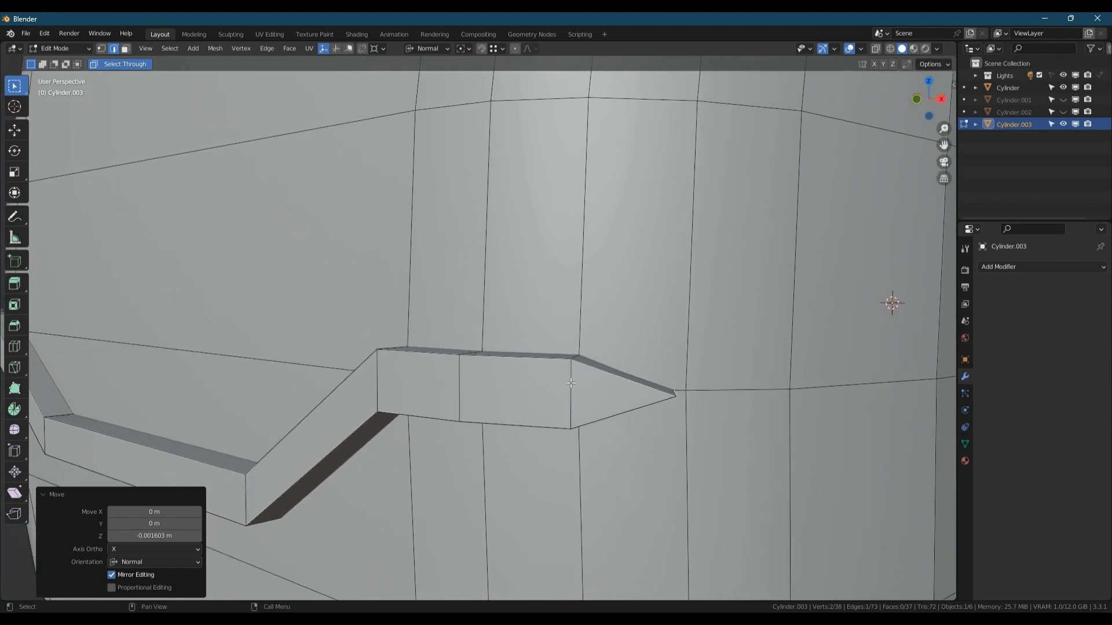
double_click(570, 383)
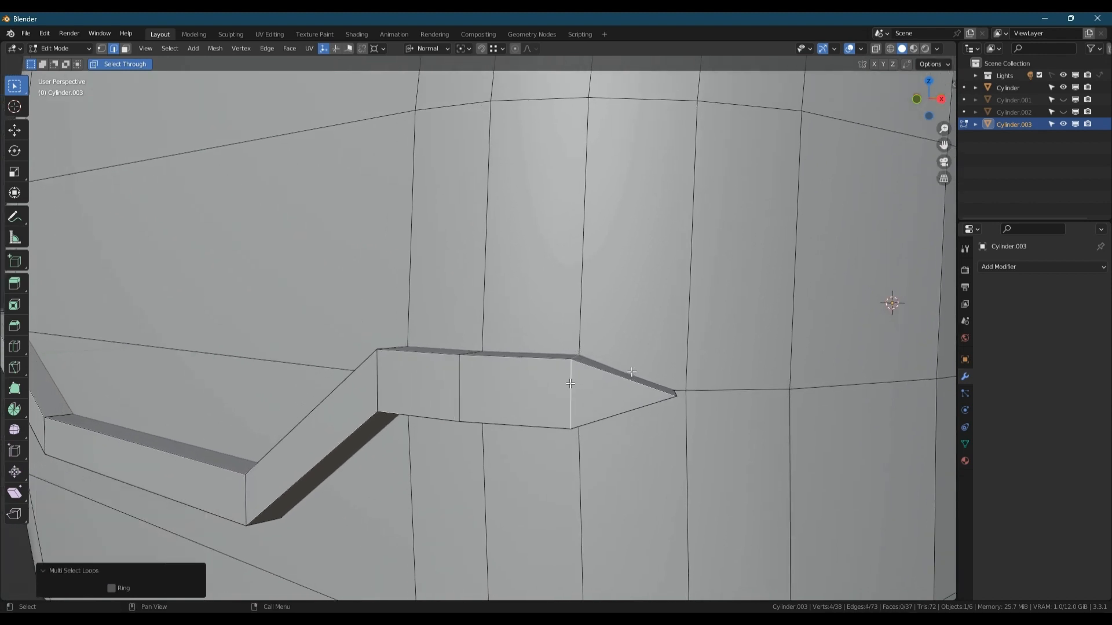
key("g")
key("z")
key("z")
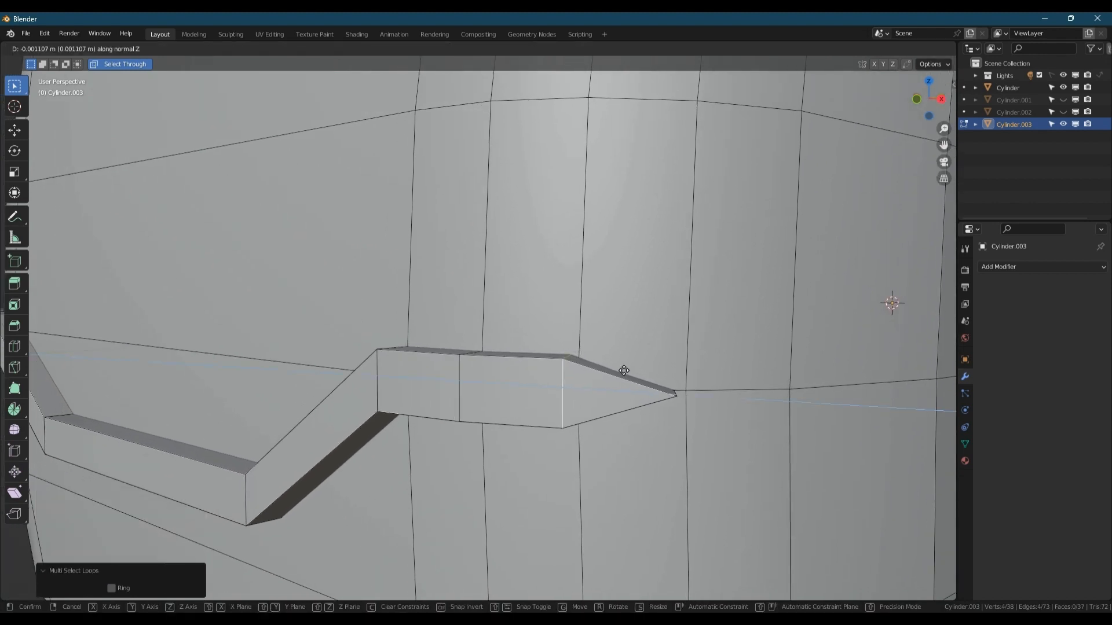
left_click(588, 370)
middle_click_drag(589, 370, 554, 359)
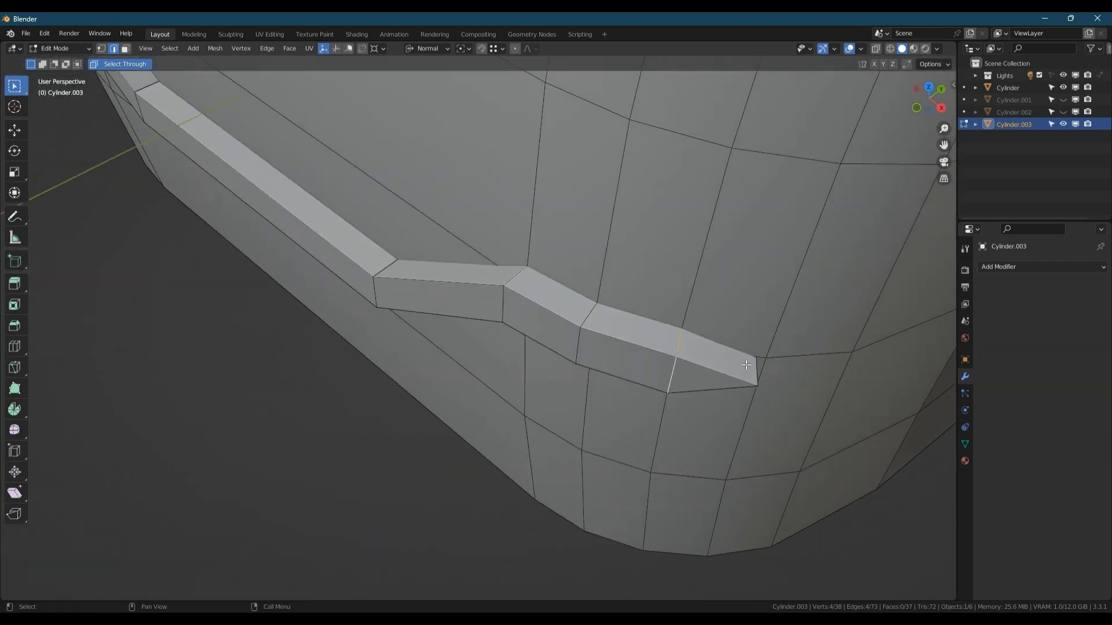
key("g")
key("g")
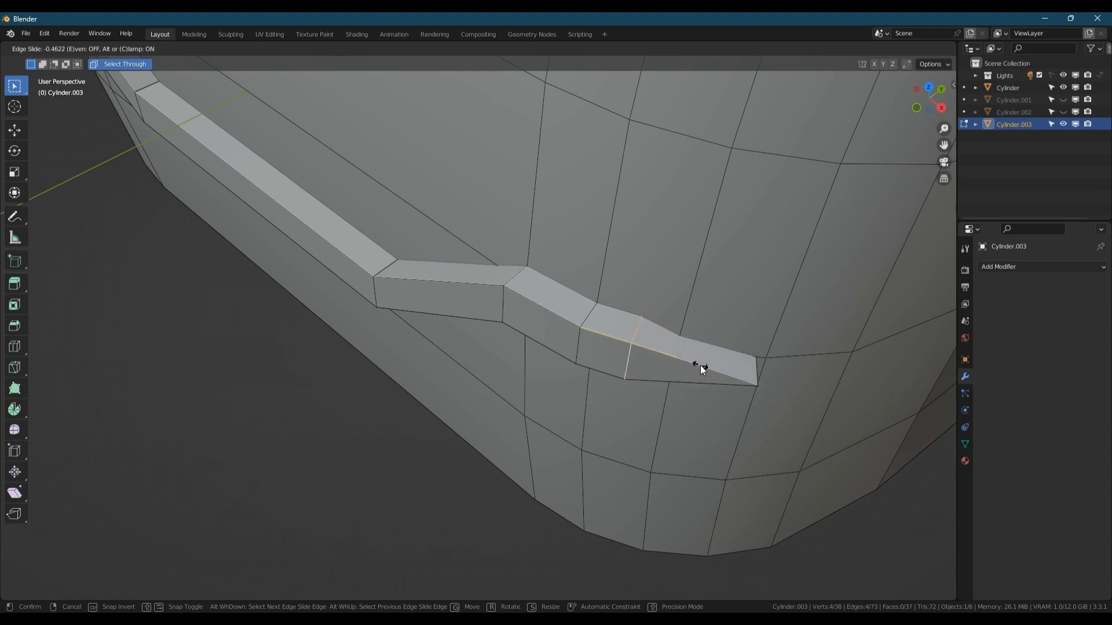
left_click(700, 366)
Return the strip to Object Mode and set the transform orientation to Global.
middle_click_drag(625, 354, 633, 275)
middle_click_drag(587, 331, 618, 365)
scroll(618, 365, "down", 3)
middle_click_drag(702, 334, 617, 342)
key("Tab")
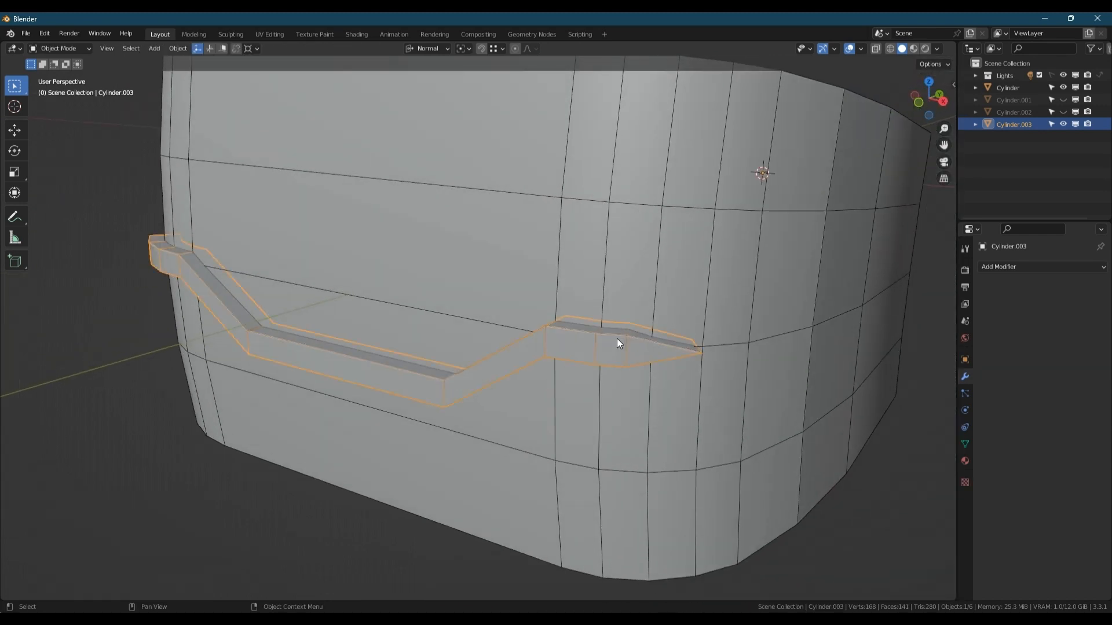
left_click(439, 51)
left_click(427, 84)
Add a Mirror modifier to the strip on the X axis with X bisect enabled, and apply it.
key("q")
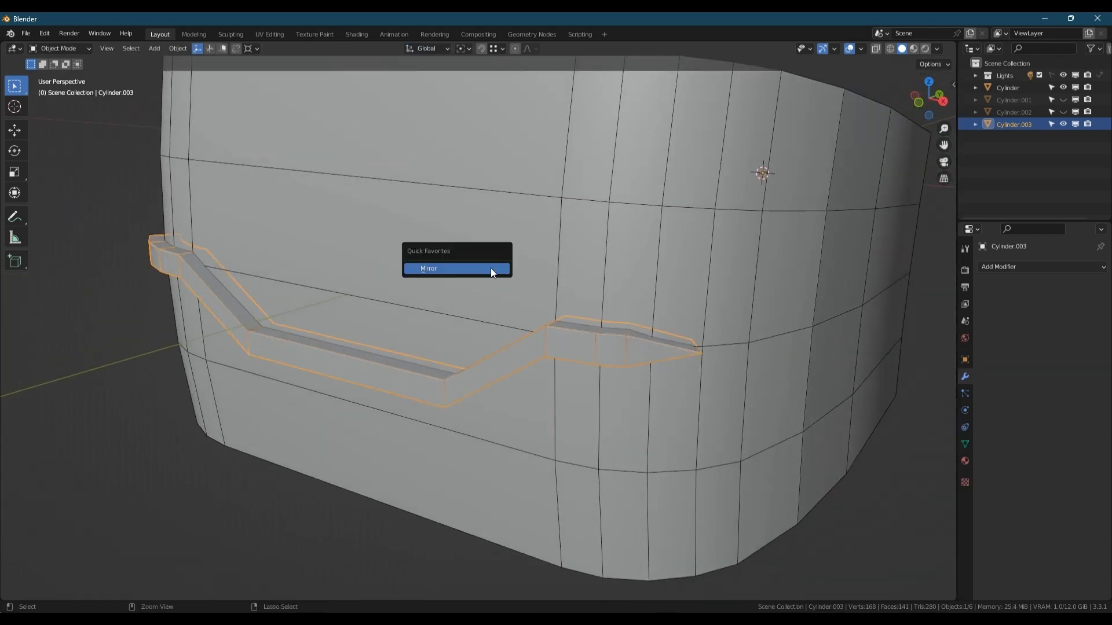
left_click(491, 268)
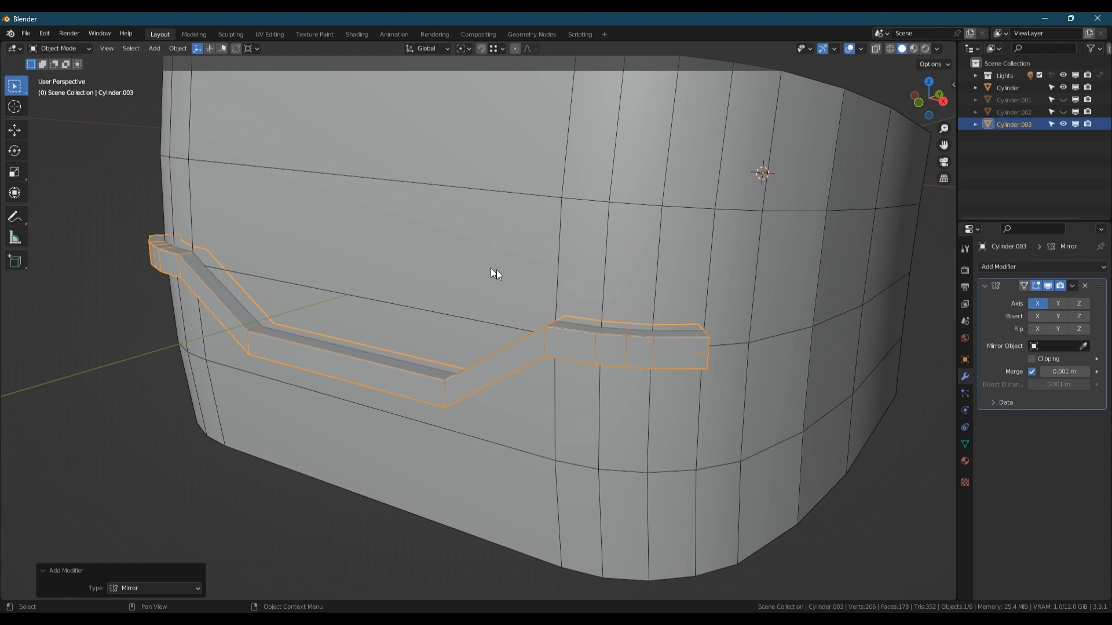
left_click(1037, 317)
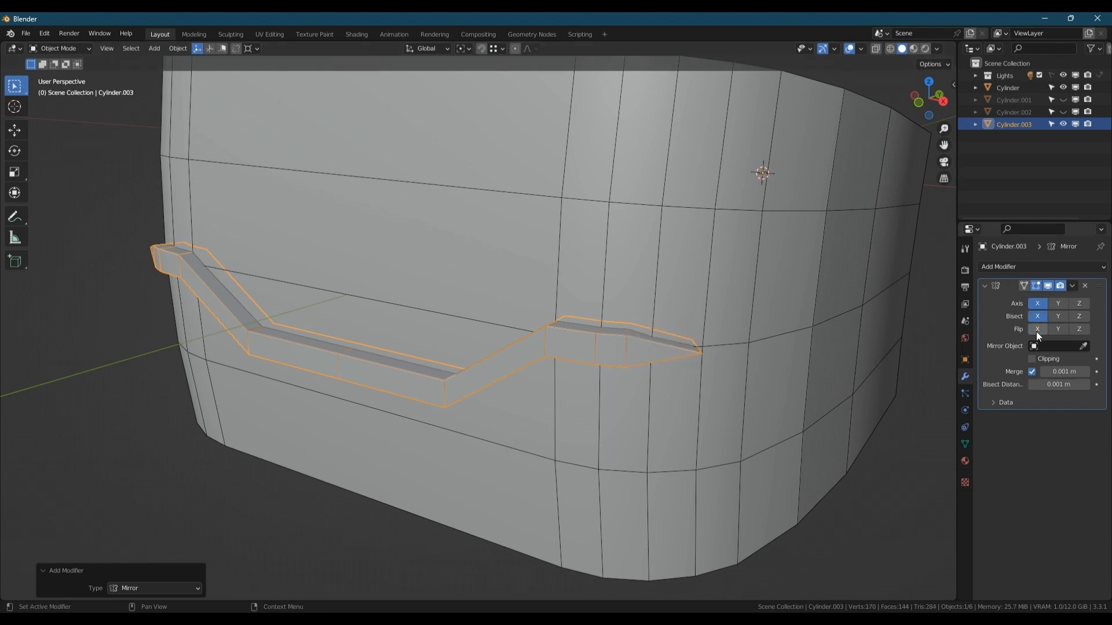
key("ctrl+a")
Raise the strip's five inner edge loops, from its centre out to the upper bend on each side, about 0.0087 m along global Z.
mouse_move(447, 353)
middle_mouse_down()
mouse_move(542, 334)
mouse_move(468, 347)
mouse_move(459, 371)
middle_mouse_up()
key("Tab")
scroll(459, 371, "up", 2)
scroll(459, 371, "up", 2)
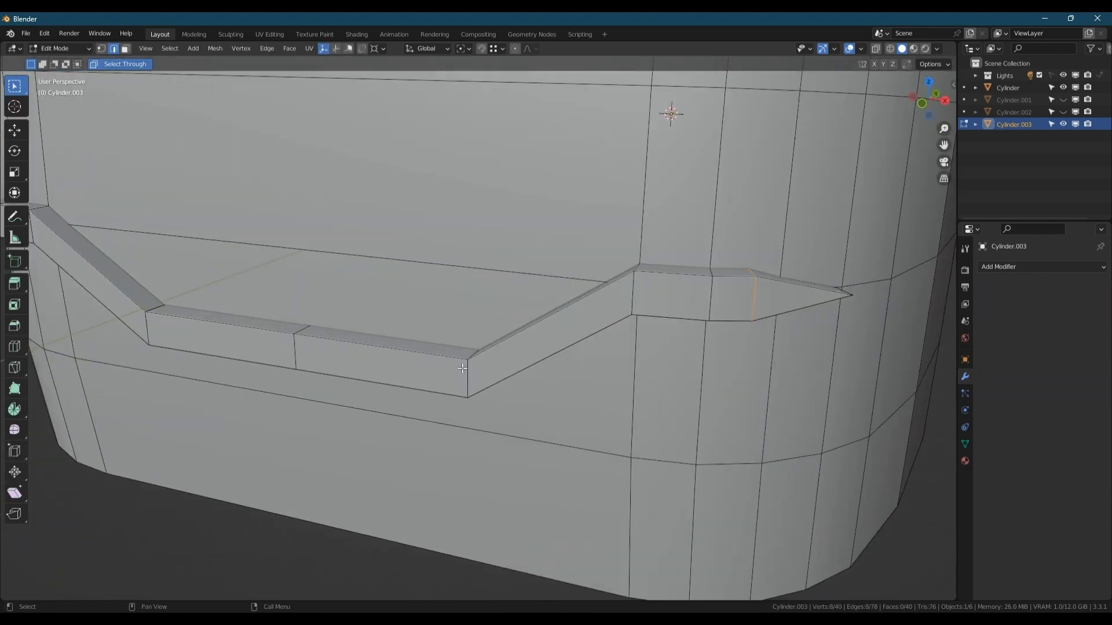
left_click(470, 370, "alt")
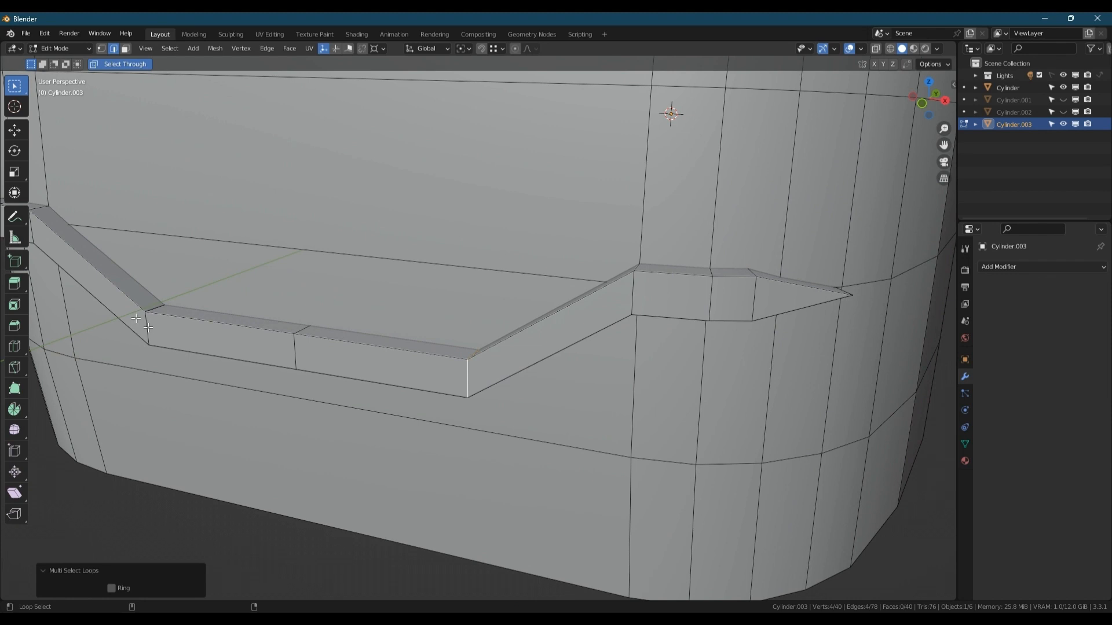
left_click(148, 327, "alt+shift")
middle_click_drag(340, 349, 417, 343)
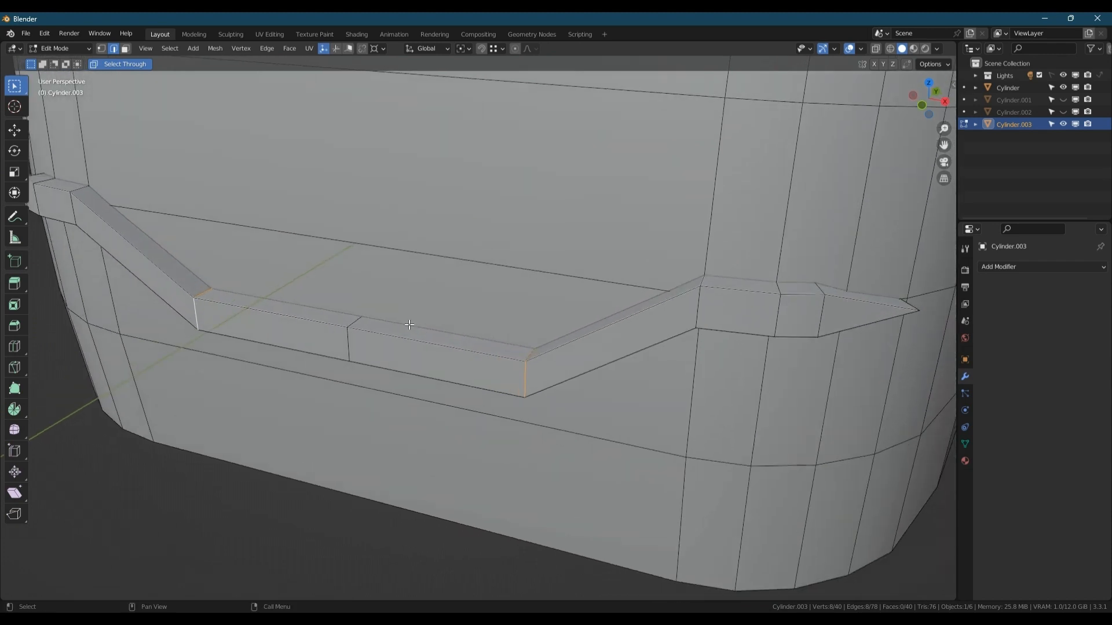
left_click(699, 319, "alt+shift")
left_click(79, 188, "alt+shift")
middle_click_drag(594, 325, 590, 341)
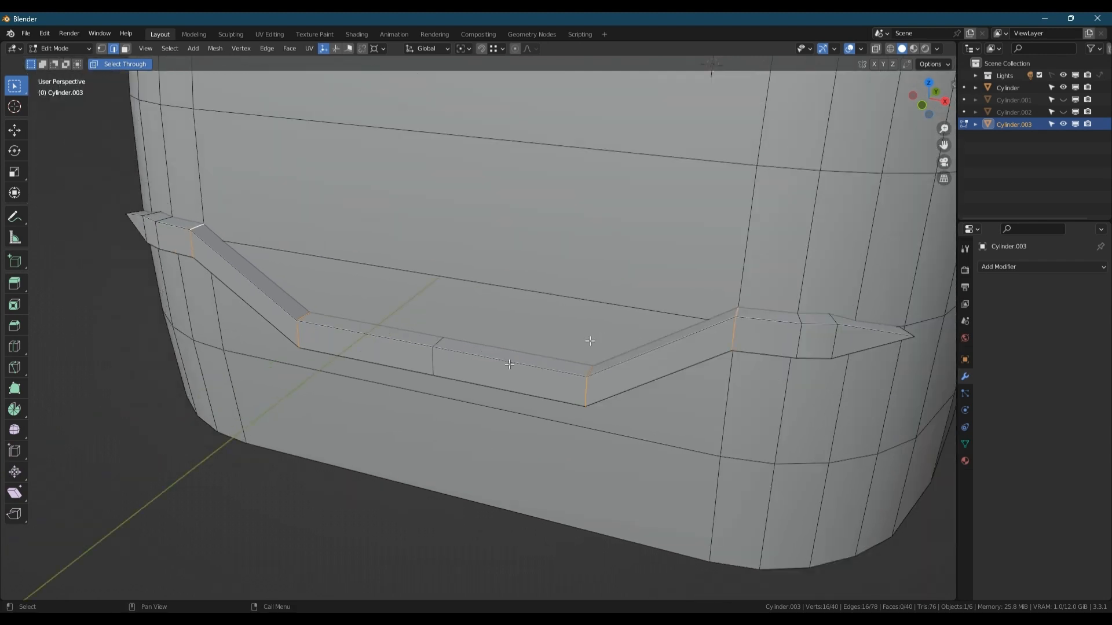
left_click(436, 359, "alt+shift")
key("g")
key("z")
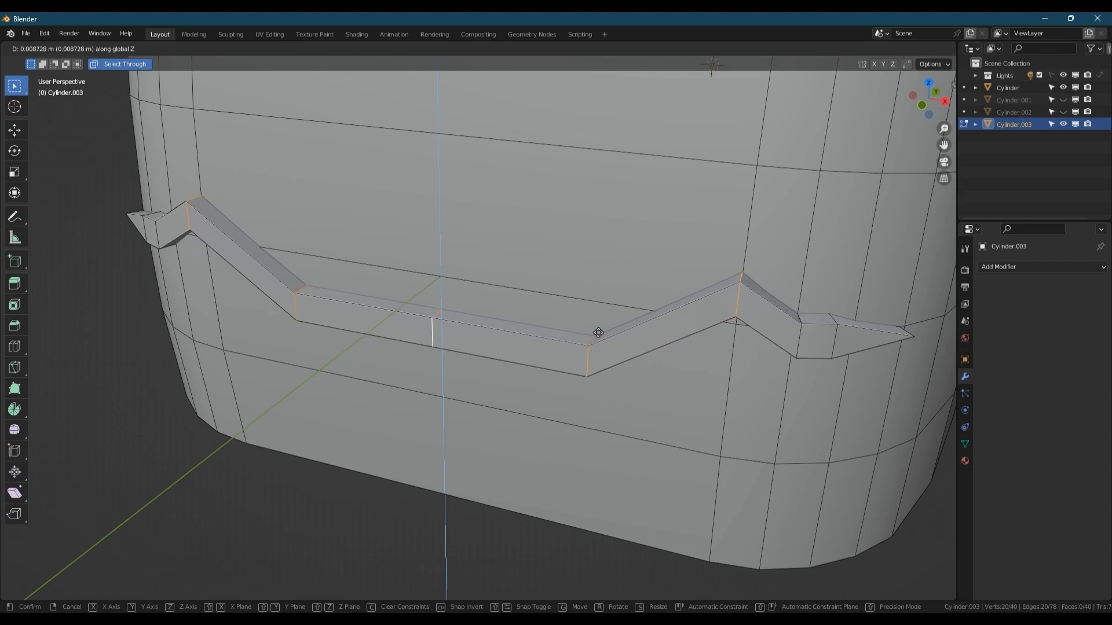
left_click(598, 333)
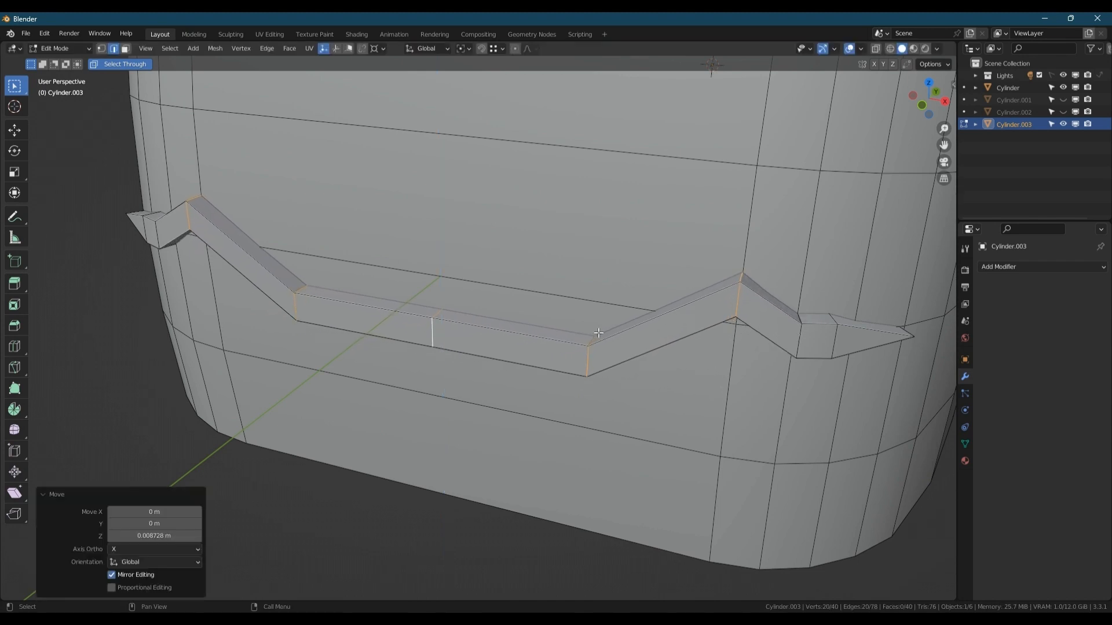
Try to raise the edge loop just outside the upper bend on both sides by about 0.0012 m along Z.
double_click(798, 340)
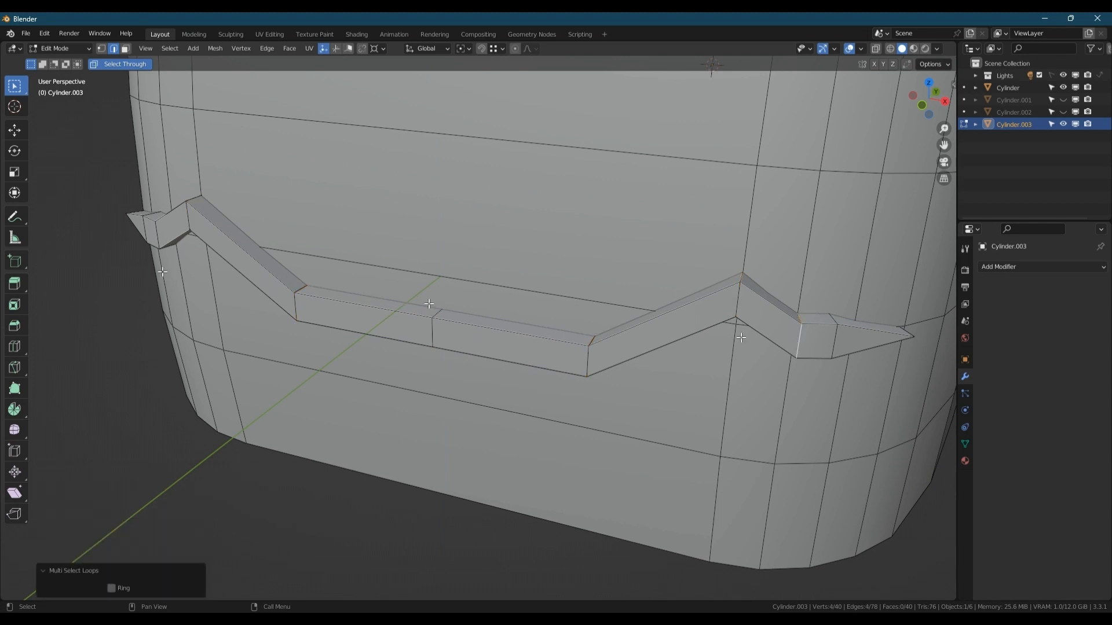
double_click(156, 236, "shift")
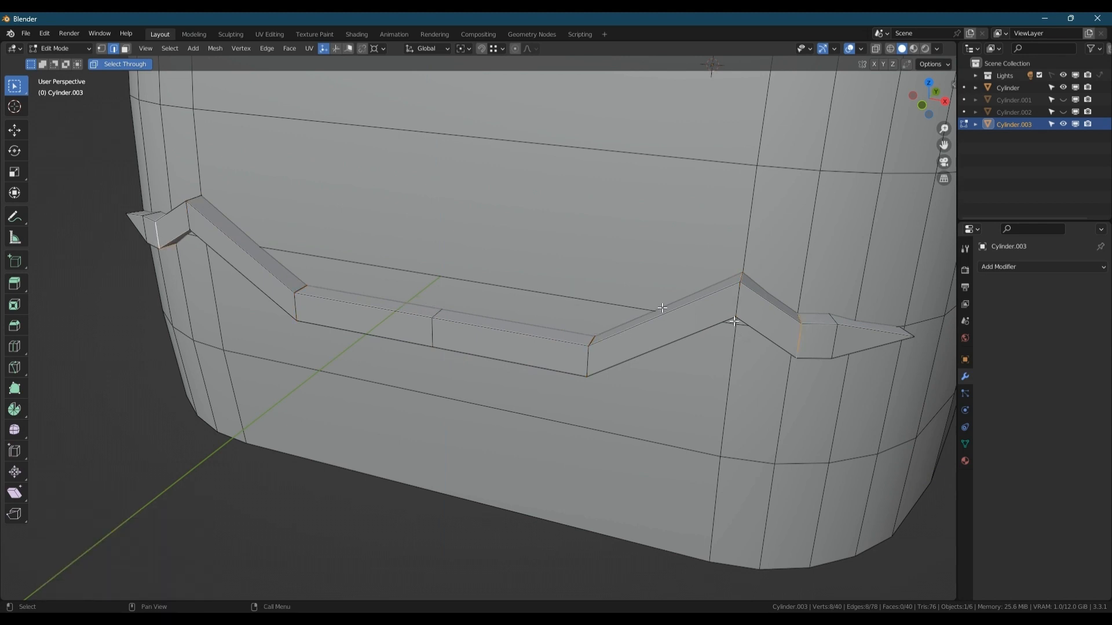
key("g")
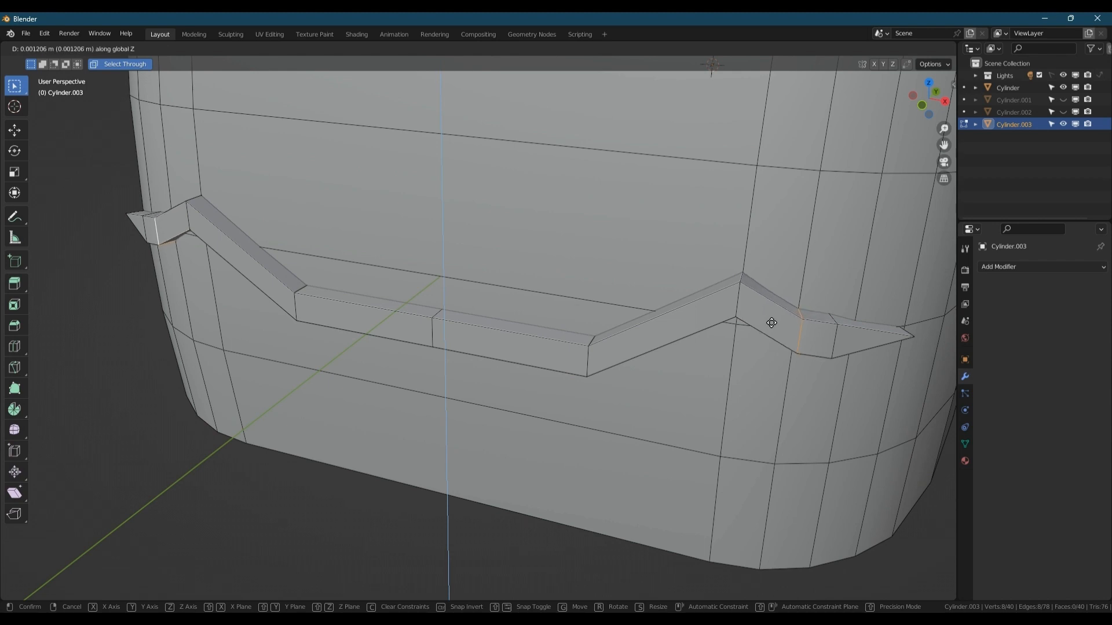
left_click(772, 322)
mouse_move(771, 322)
middle_mouse_down()
mouse_move(755, 282)
mouse_move(764, 304)
middle_mouse_up()
key("ctrl+z")
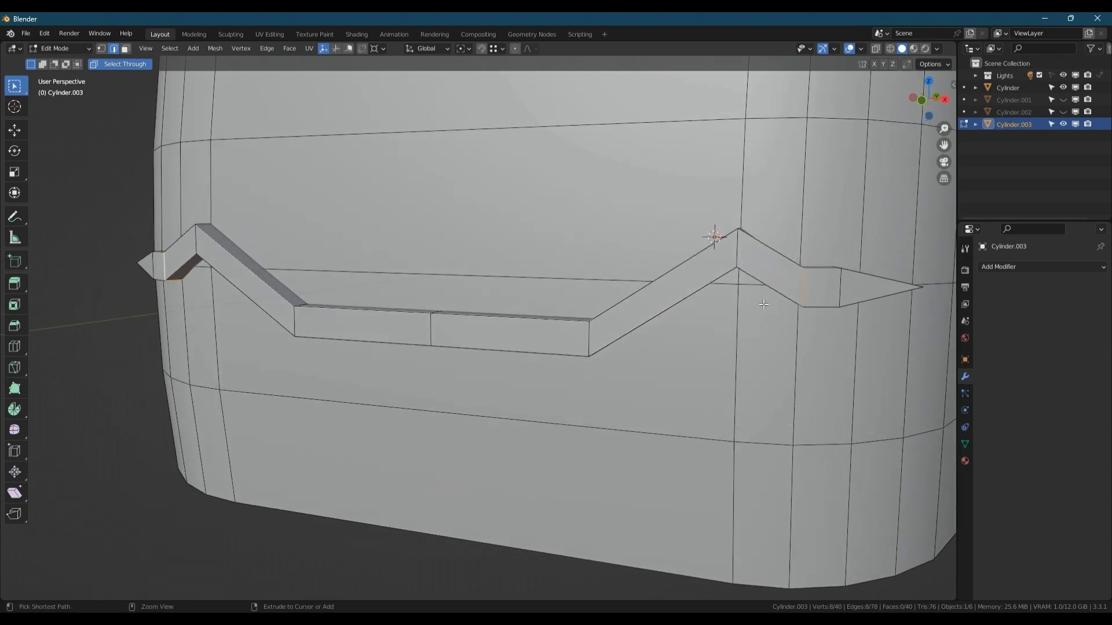
key("ctrl+z")
Bevel the edge loops at the strip's four inner bends with a width of about 0.0036 m and 4 segments.
left_click(581, 340, "alt+shift")
left_click(295, 322, "alt+shift")
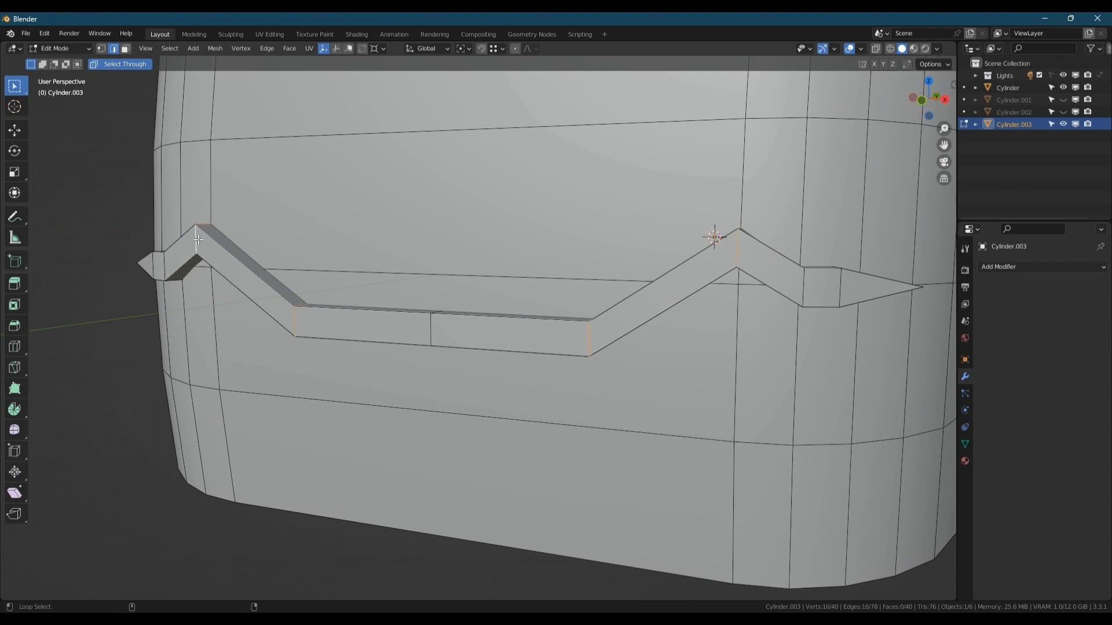
middle_click_drag(198, 239, 604, 322)
key("ctrl+b")
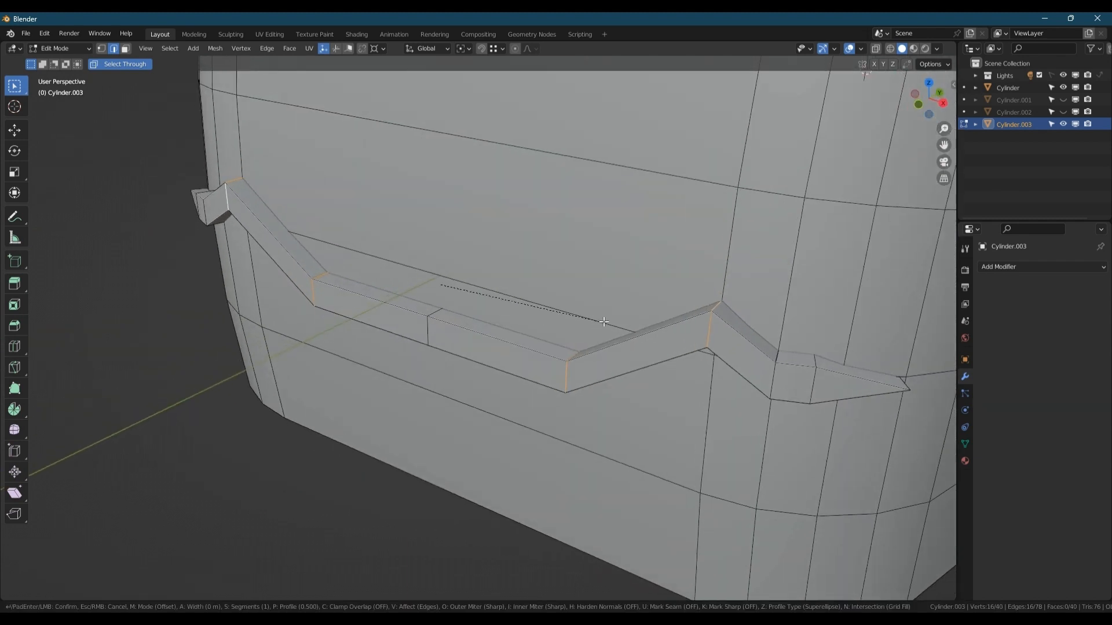
scroll(611, 315, "up", 2)
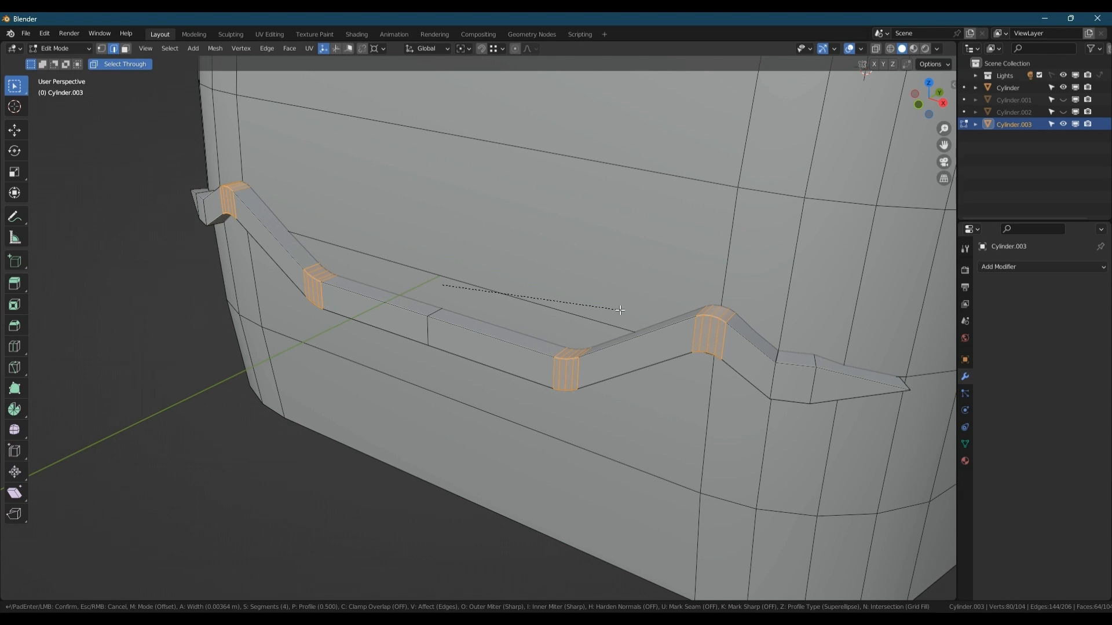
left_click(619, 310)
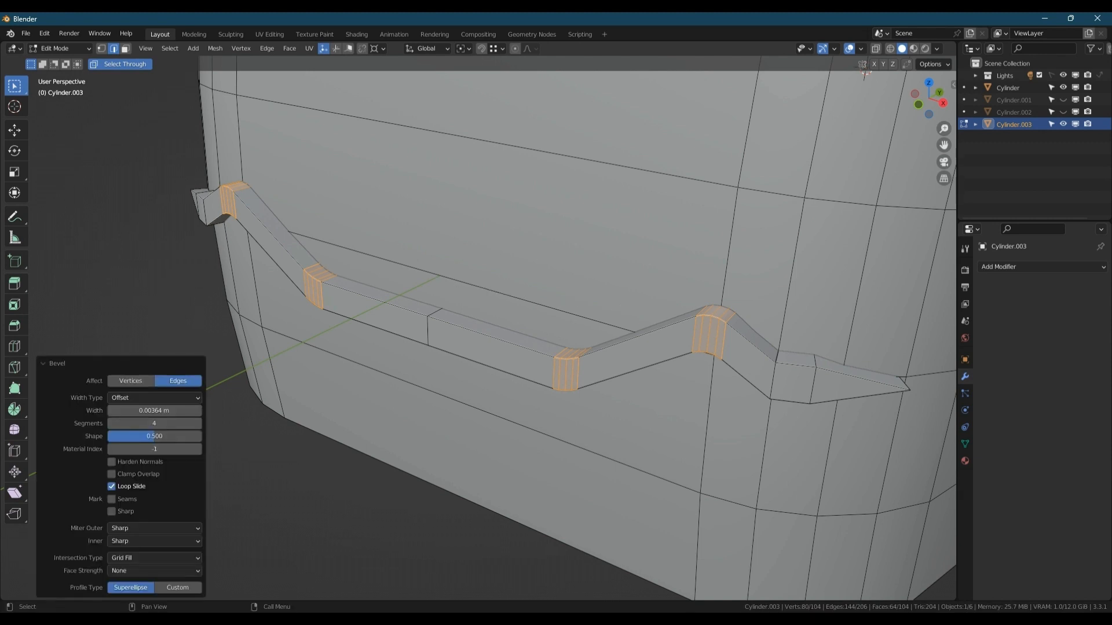
Dissolve the edge loop at the strip's centre and return to Object Mode.
left_click(427, 329, "alt")
key("ctrl+x")
key("Tab")
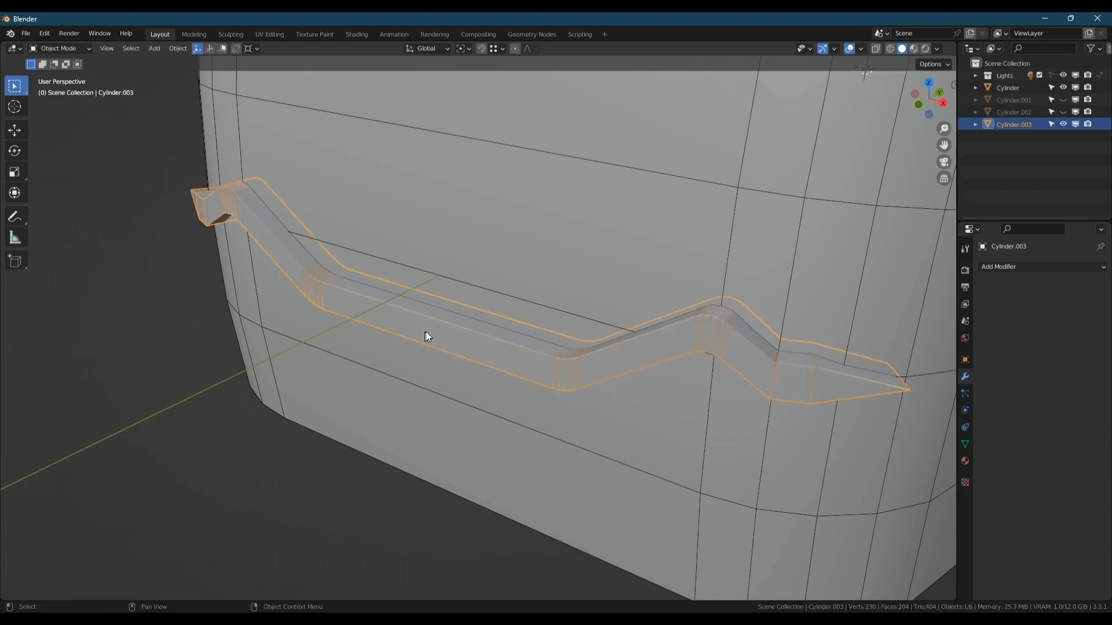
Shade the tread strip smooth with Auto Smooth at 30°.
scroll(427, 331, "down", 1)
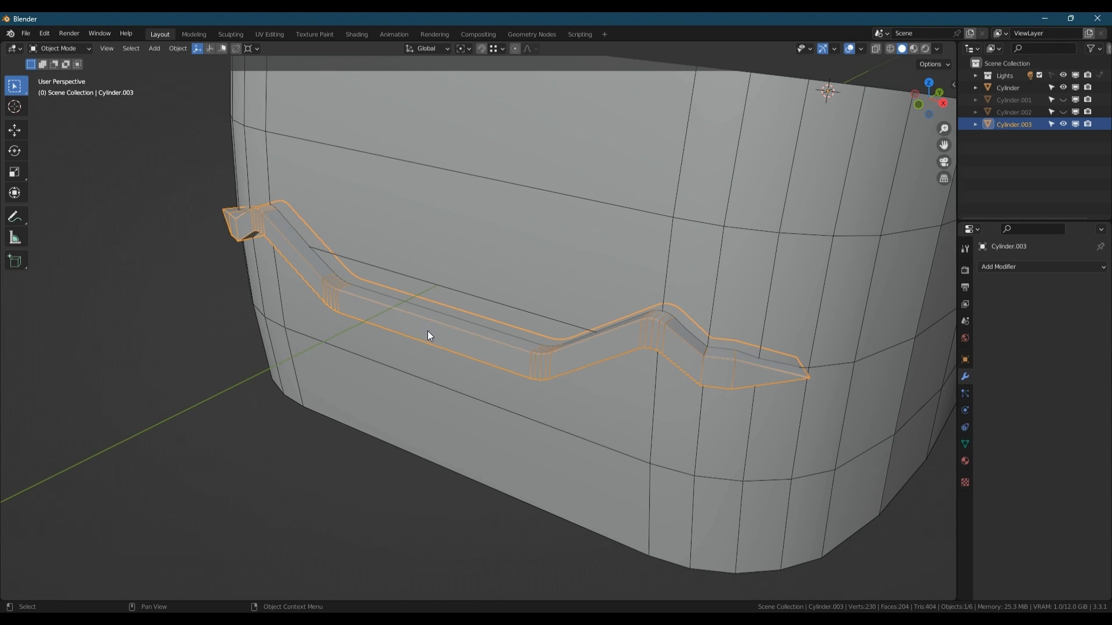
middle_click_drag(427, 331, 458, 330)
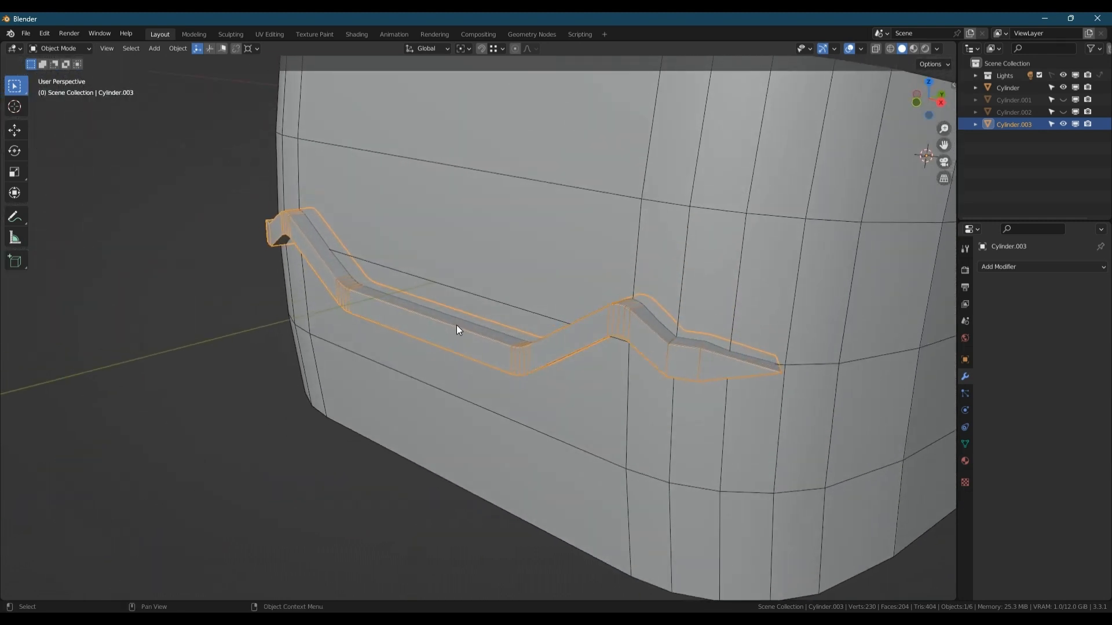
scroll(471, 325, "down", 4)
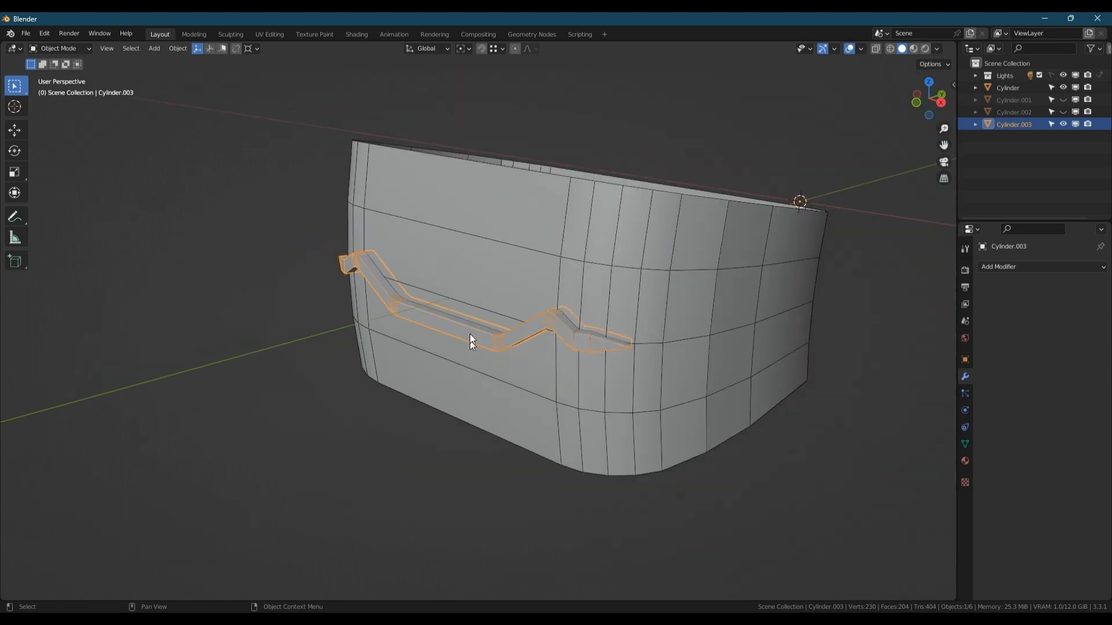
left_click(495, 259, "shift")
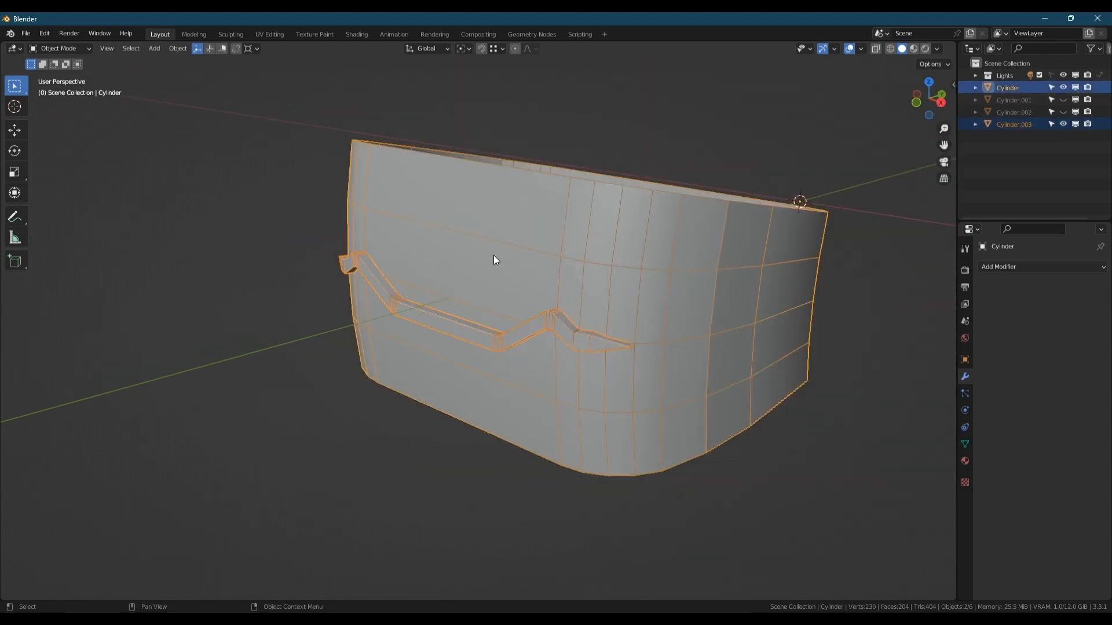
left_click(442, 324)
right_click(442, 325)
left_click(443, 320)
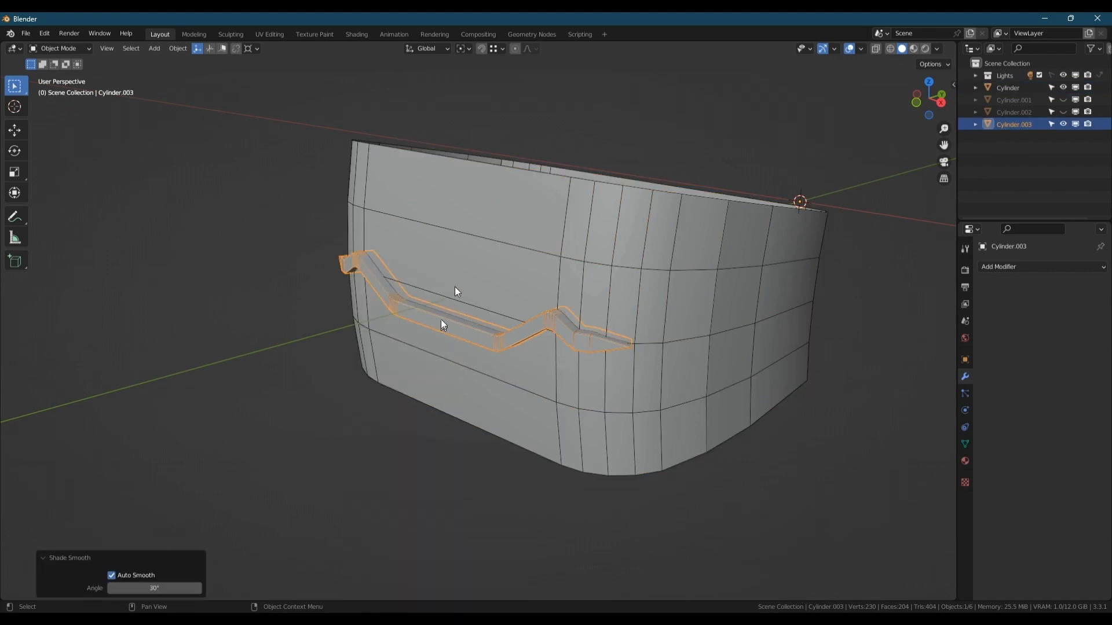
Subtract the tread strip from the tire wedge with a Bool Tool Brush Difference.
left_click(455, 291, "shift")
key("shift+ctrl+b")
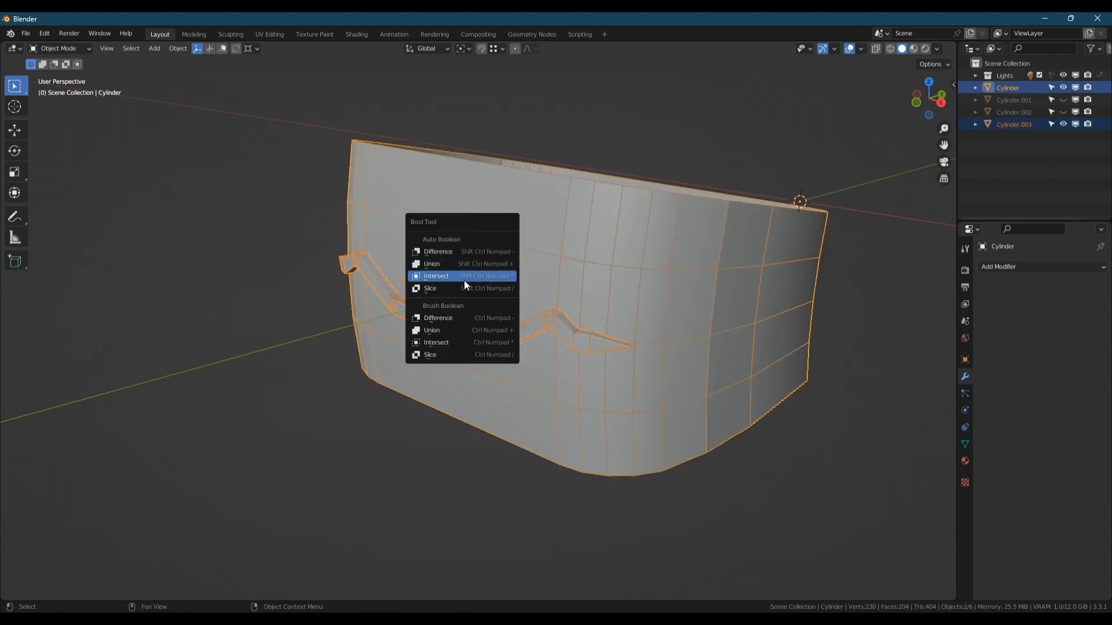
left_click(448, 319)
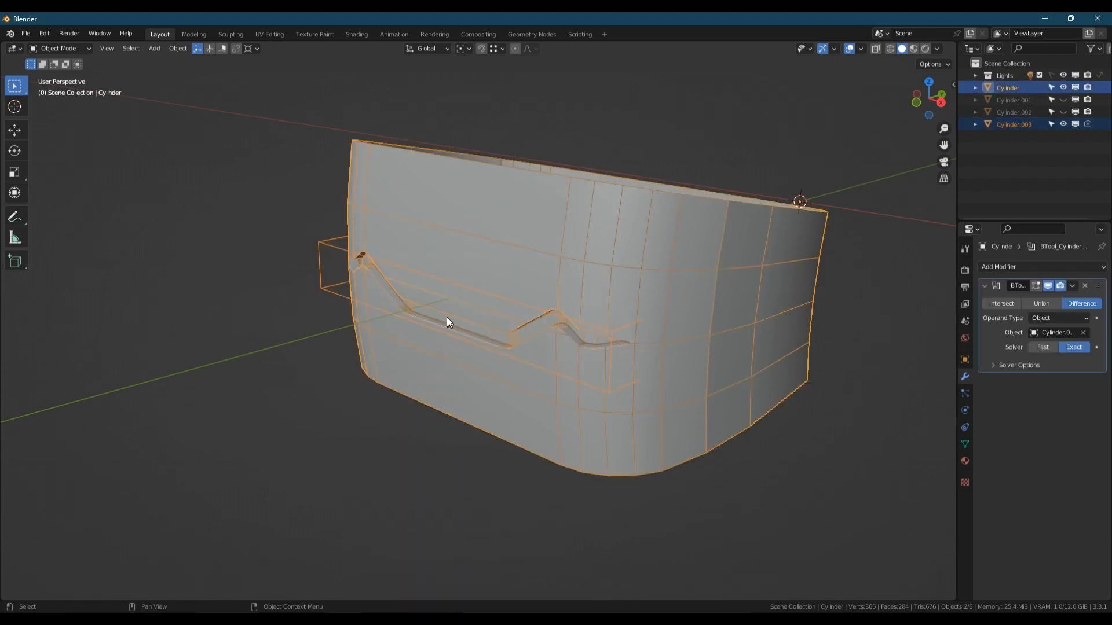
Examine the cut groove's outer bends and pointed end, including the strip cutter's mesh in Edit Mode.
middle_click_drag(447, 318, 478, 297)
scroll(467, 310, "down", 2)
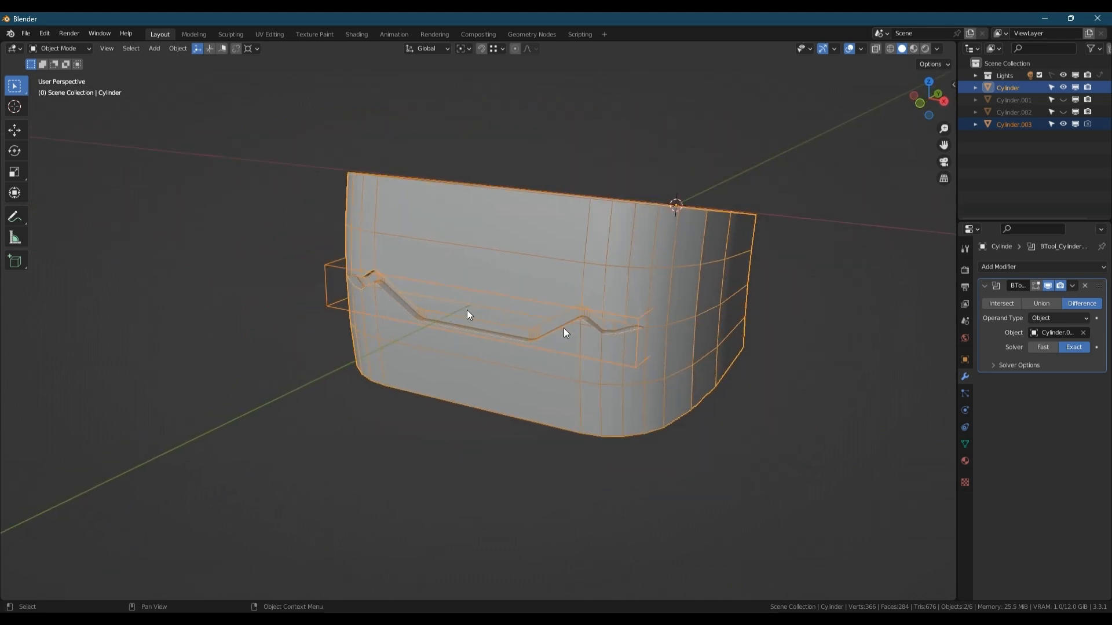
scroll(565, 327, "up", 2)
scroll(623, 320, "up", 5)
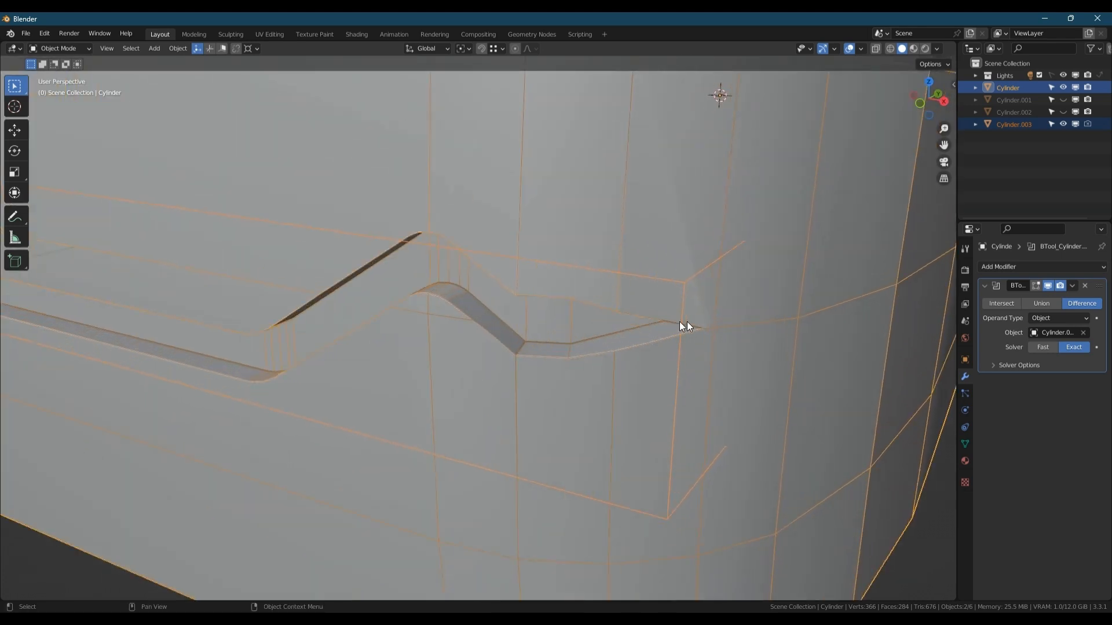
left_click(686, 285)
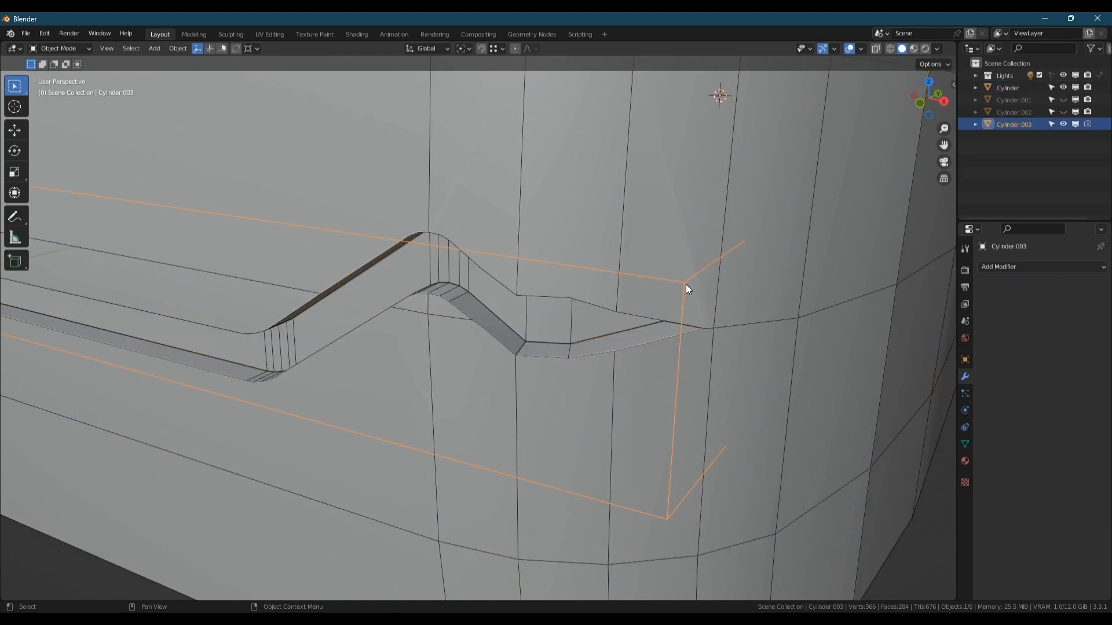
mouse_move(634, 297)
middle_mouse_down()
mouse_move(658, 276)
mouse_move(631, 280)
middle_mouse_up()
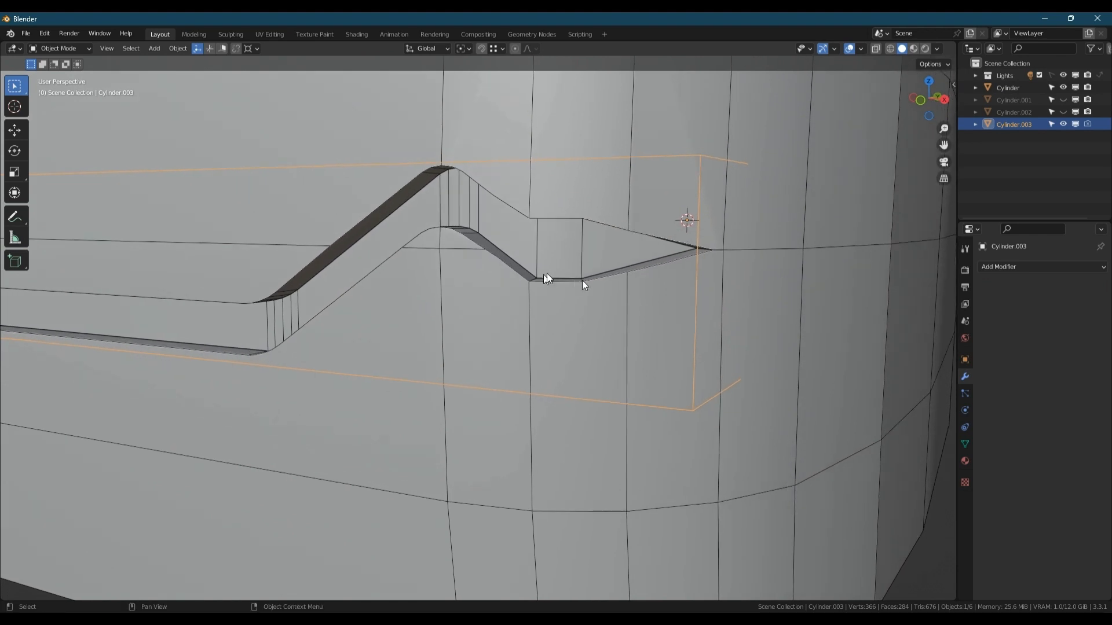
key("Tab")
key("Tab")
key("Tab")
middle_click_drag(625, 225, 634, 235)
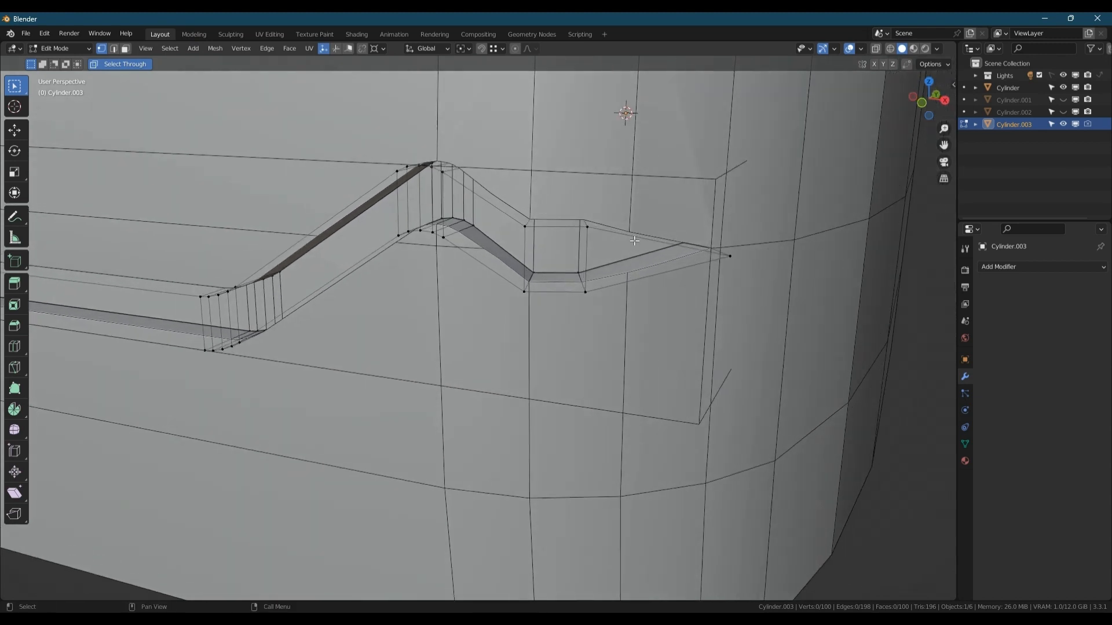
scroll(599, 235, "up", 4)
scroll(519, 229, "down", 8)
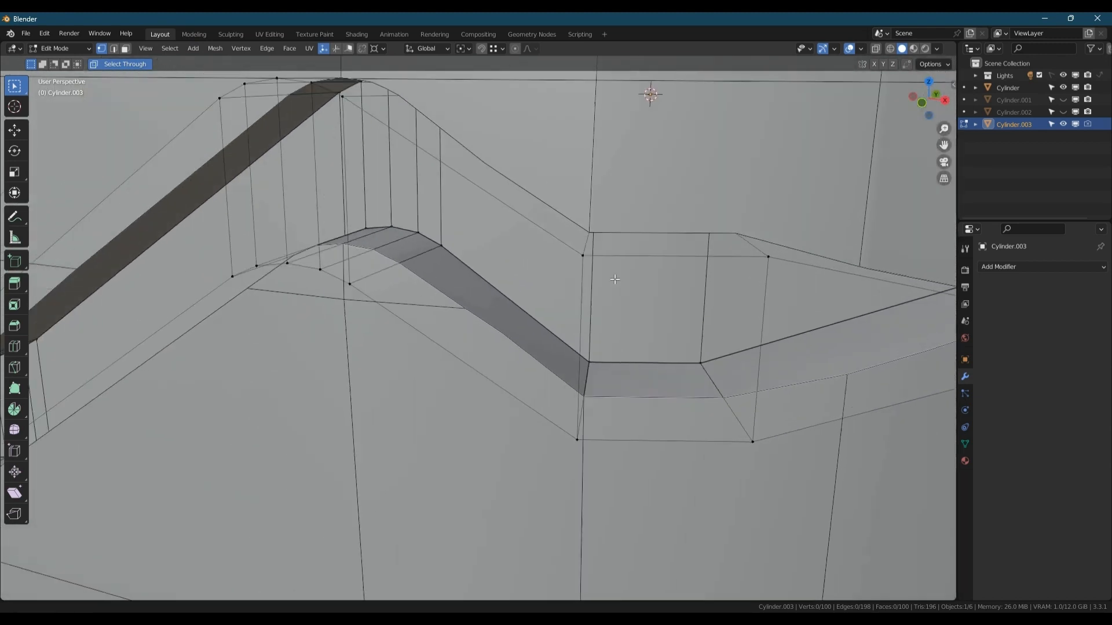
key("Tab")
scroll(640, 286, "down", 5)
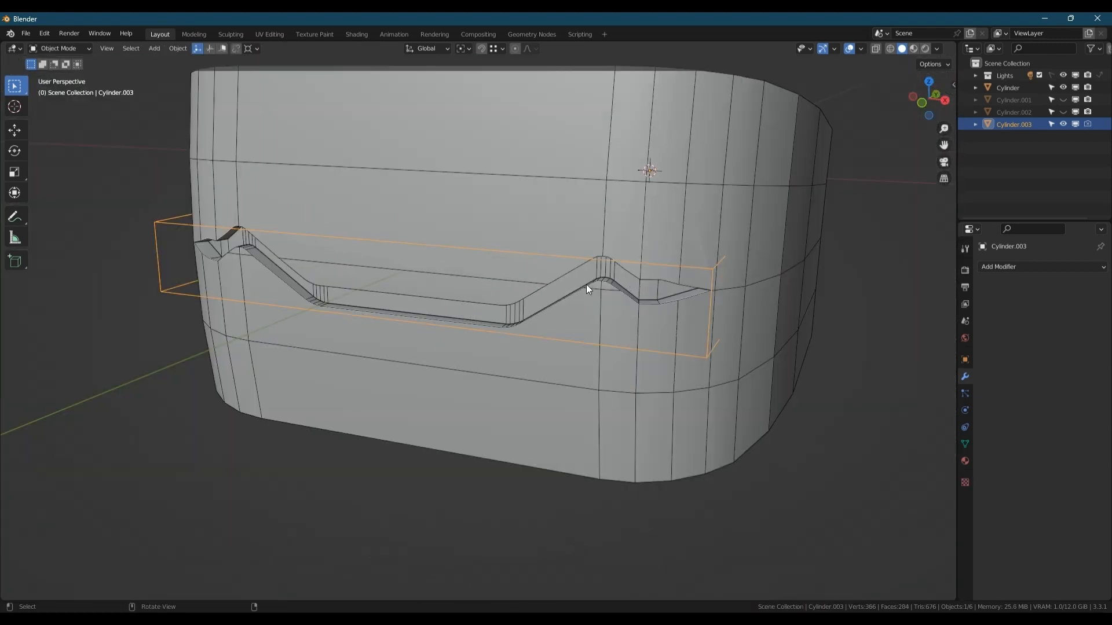
Try to raise the edge loop at the tread strip's outer lower bend along Z, with return to Object Mode.
middle_click_drag(586, 283, 637, 279)
key("Tab")
scroll(620, 270, "up", 2)
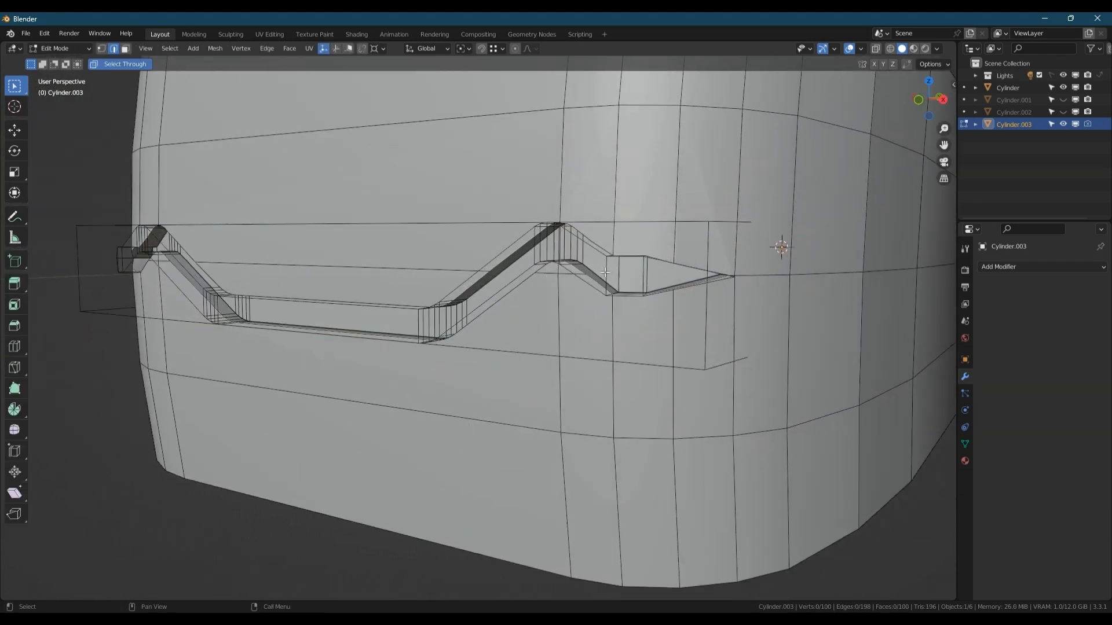
left_click(604, 272, "alt")
key("g")
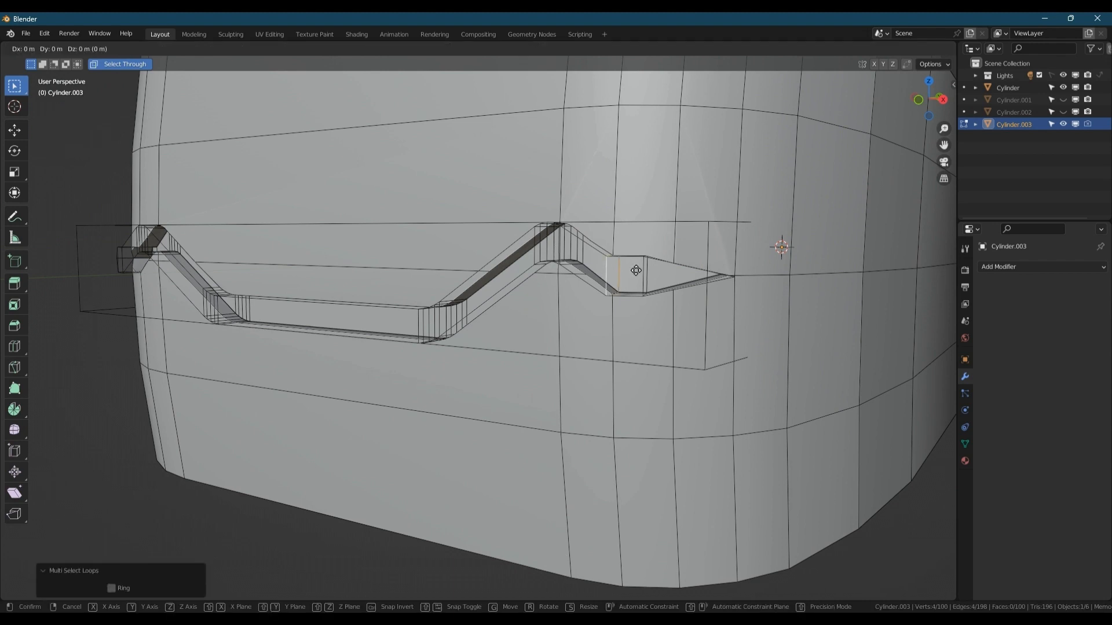
key("z")
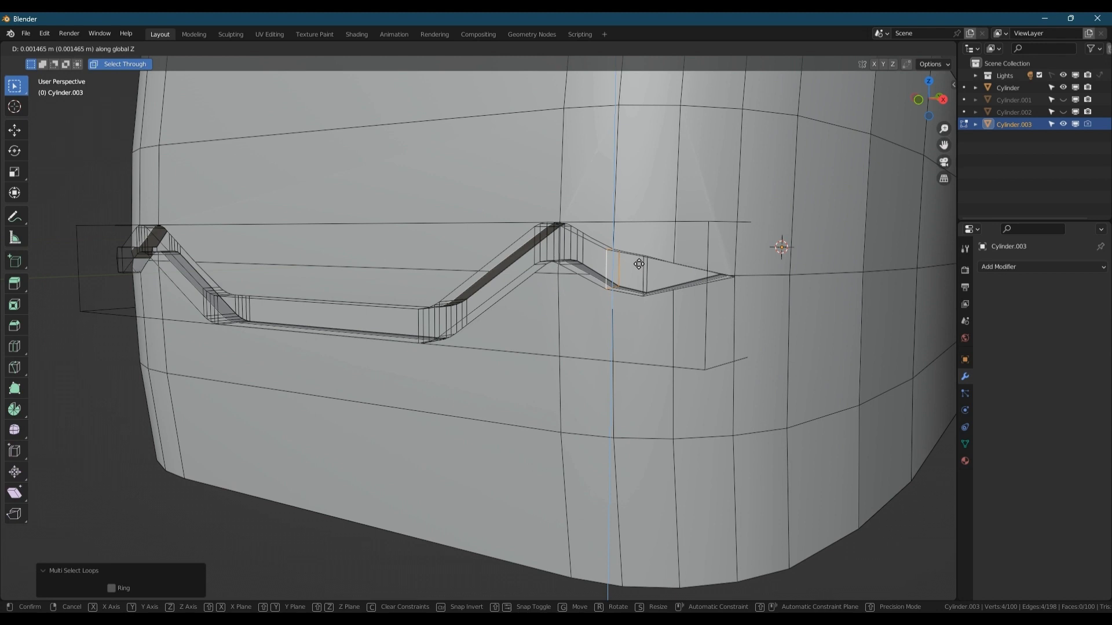
right_click(639, 264)
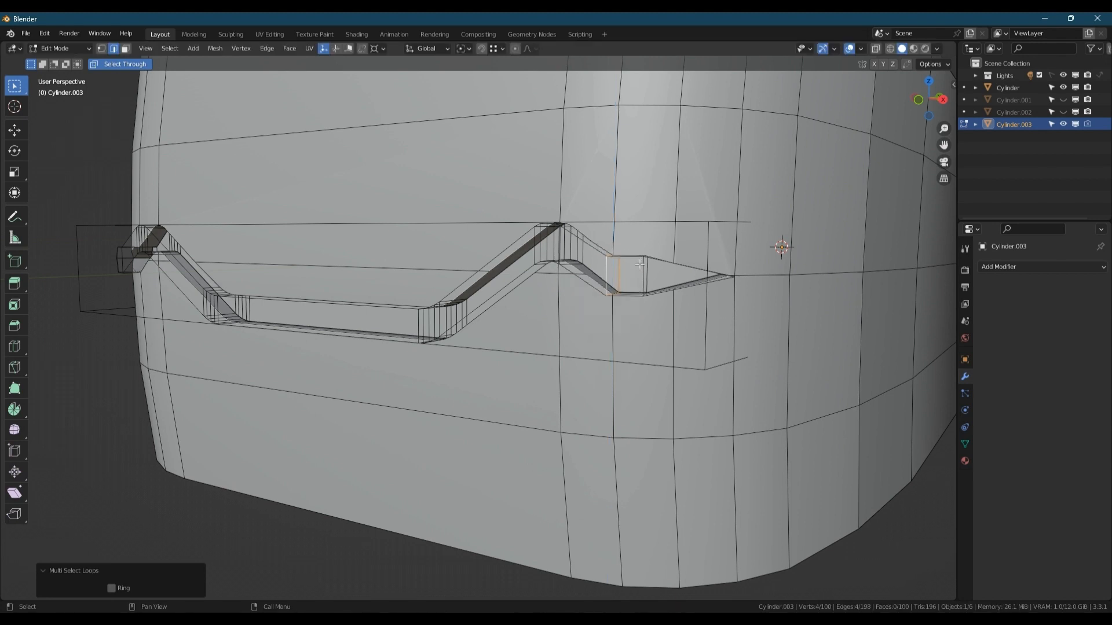
key("Tab")
Add a cube and scale it down uniformly to a small block compared with the tire wedge.
scroll(575, 271, "down", 3)
middle_click_drag(476, 203, 475, 307)
key("shift+a")
mouse_move(504, 236)
left_click(576, 259)
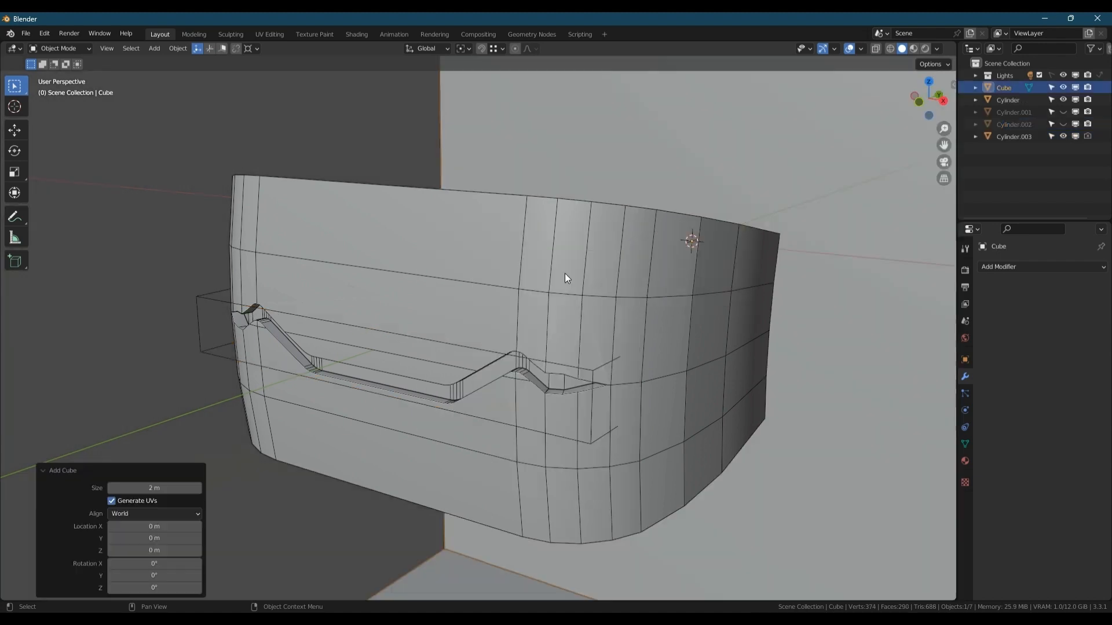
key("s")
left_click(693, 273)
key("s")
left_click(712, 296)
key("s")
left_click(739, 313)
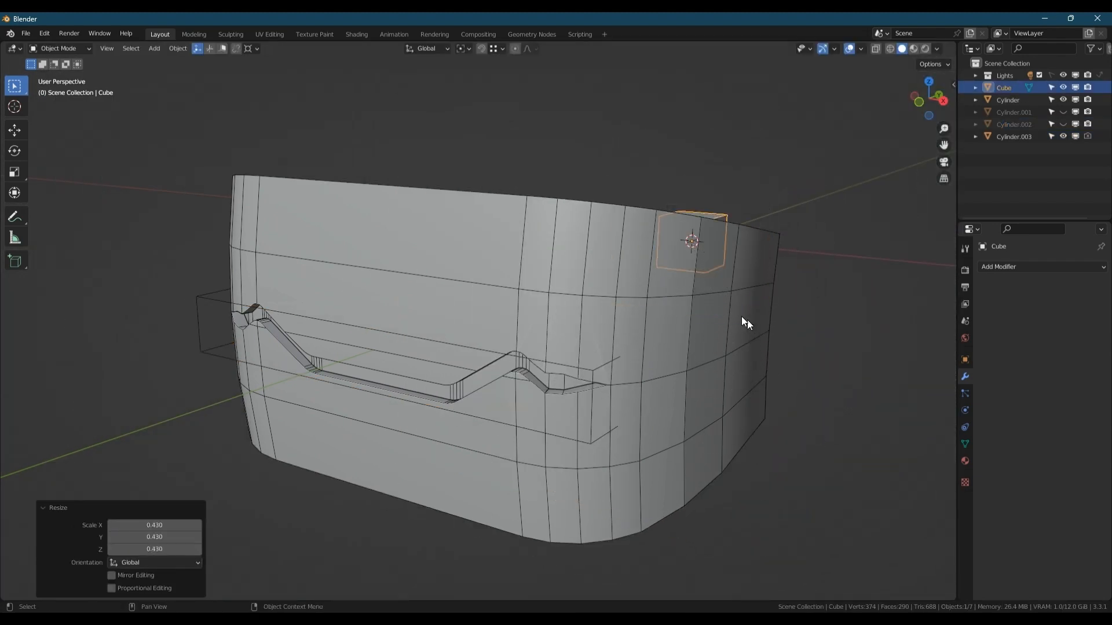
Move the cube about -0.394 m along Y so it crosses the tread face.
scroll(675, 295, "down", 2)
key("g")
key("y")
left_click(468, 384)
Stretch the cube along Y and thin it into a slab by scaling X to about 0.174.
key("s")
key("y")
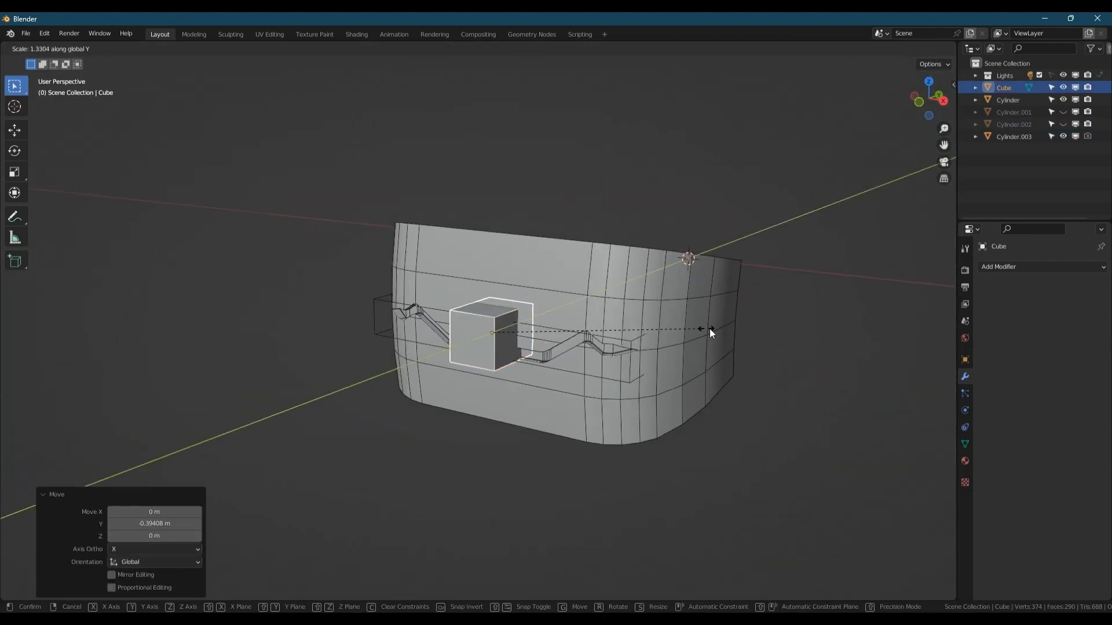
left_click(856, 322)
key("s")
key("x")
left_click(529, 328)
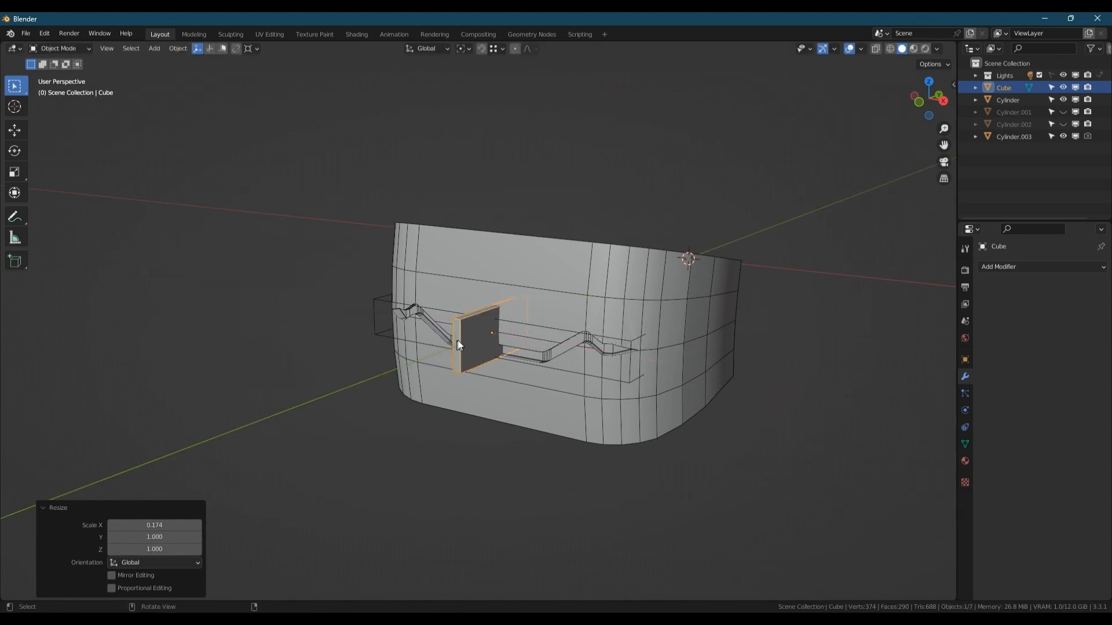
Rotate the slab 45° about Y and move it about -0.060 m in X and -0.004 m in Z onto the groove's left slanted section.
type("r")
middle_click_drag(458, 339, 584, 315)
type("y45")
key("Return")
left_click(926, 102)
key("g")
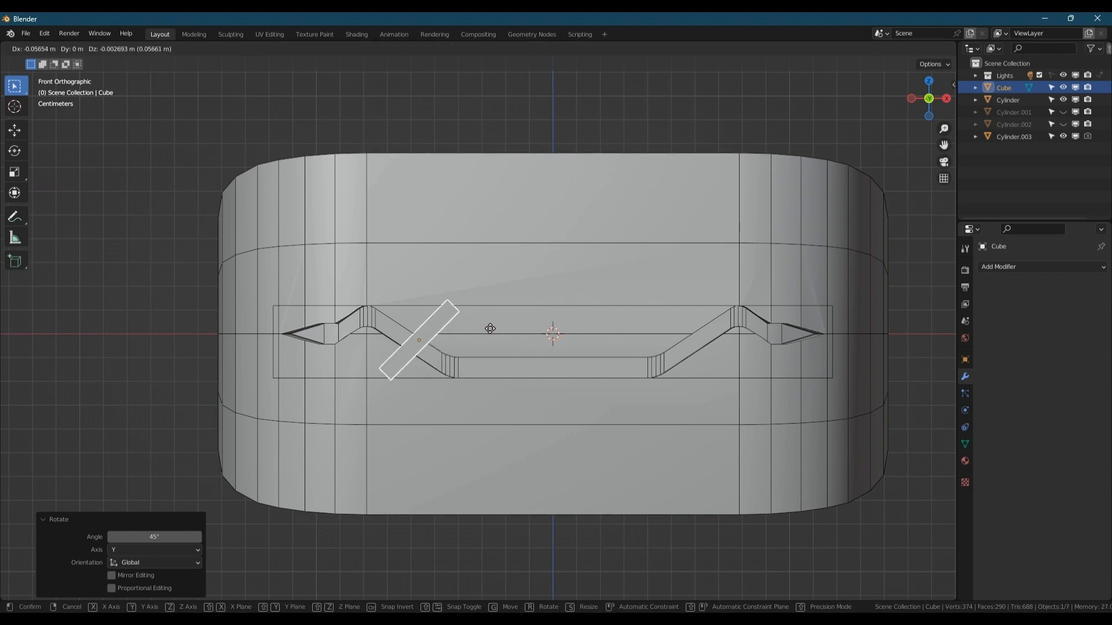
left_click(482, 331)
key("s")
key("z")
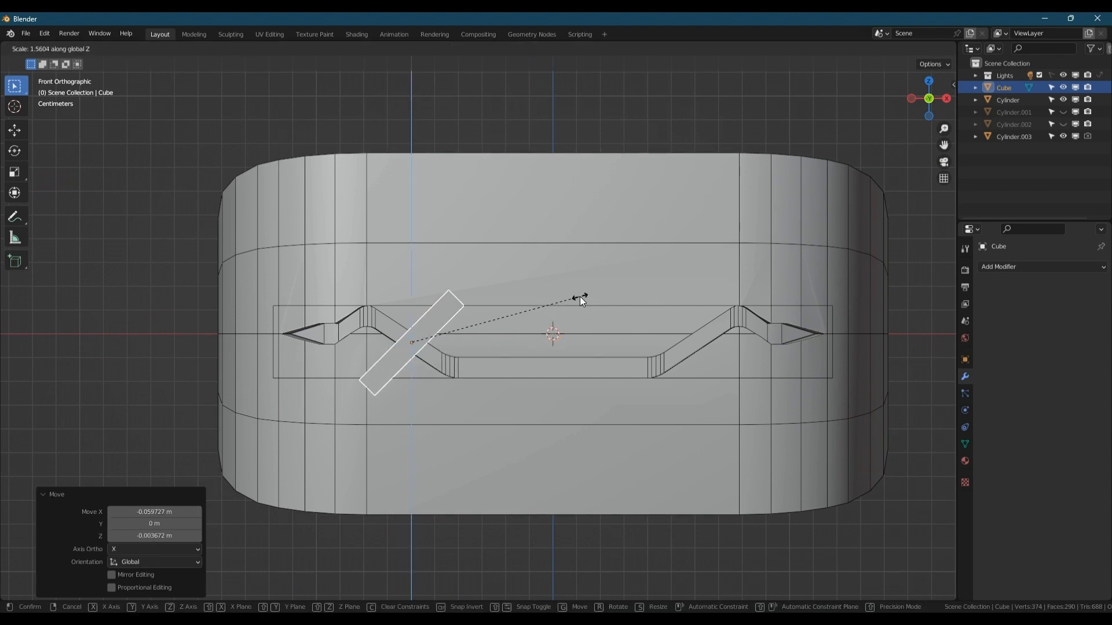
right_click(564, 300)
Lengthen the slab by scaling it about 1.935 along its local Z axis.
key("s")
key("y")
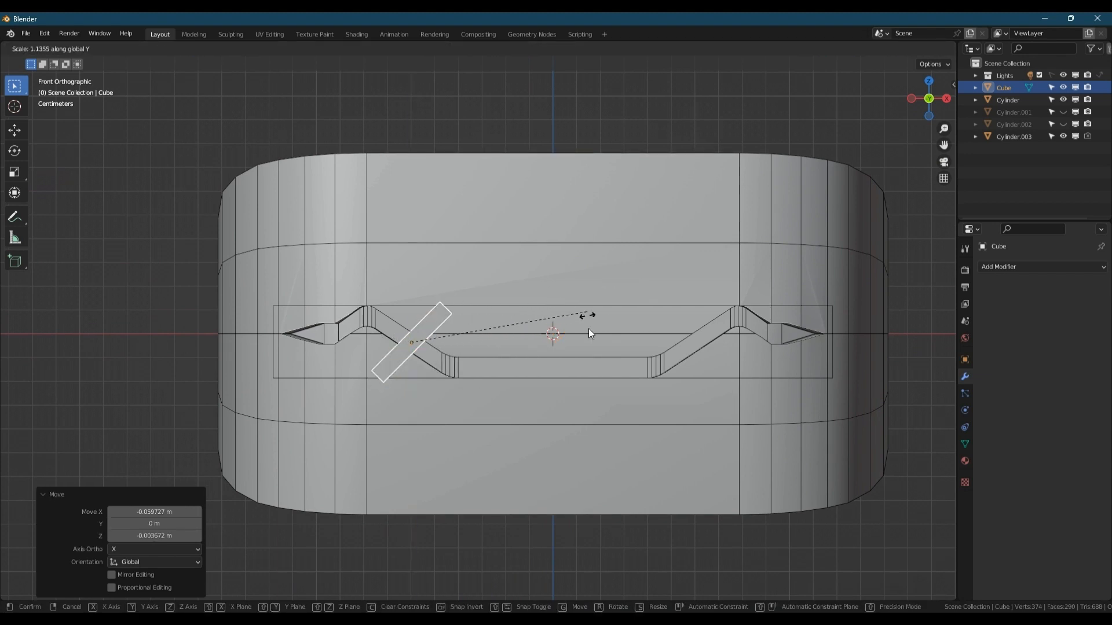
key("z")
key("z")
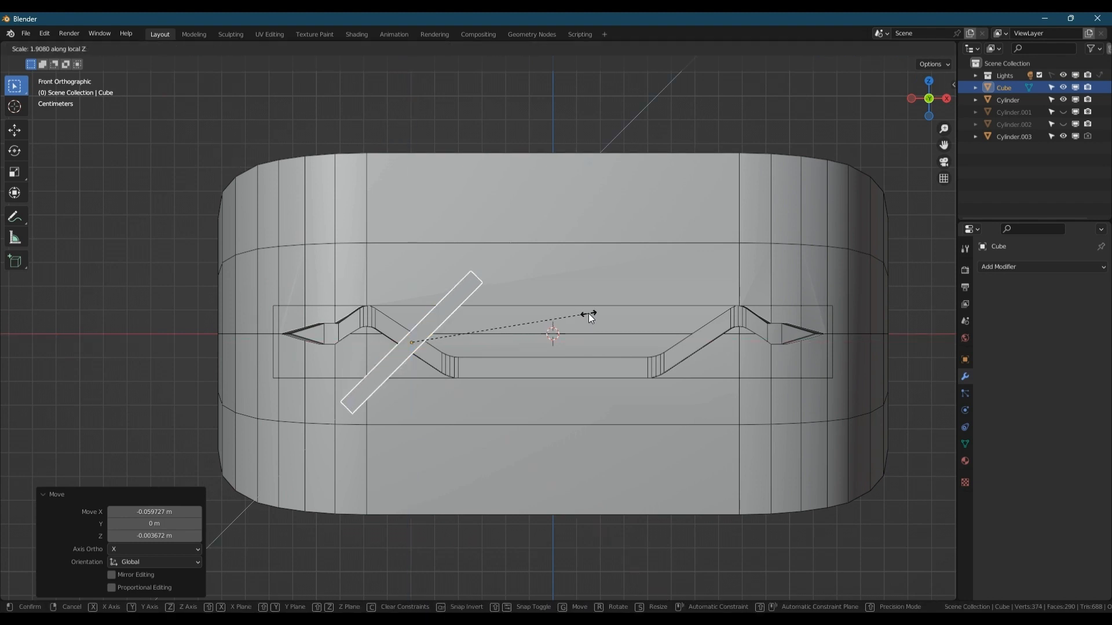
left_click(589, 311)
Rotate the slab about -10.7° around Y and narrow it to about 0.834 along its local X axis.
key("r")
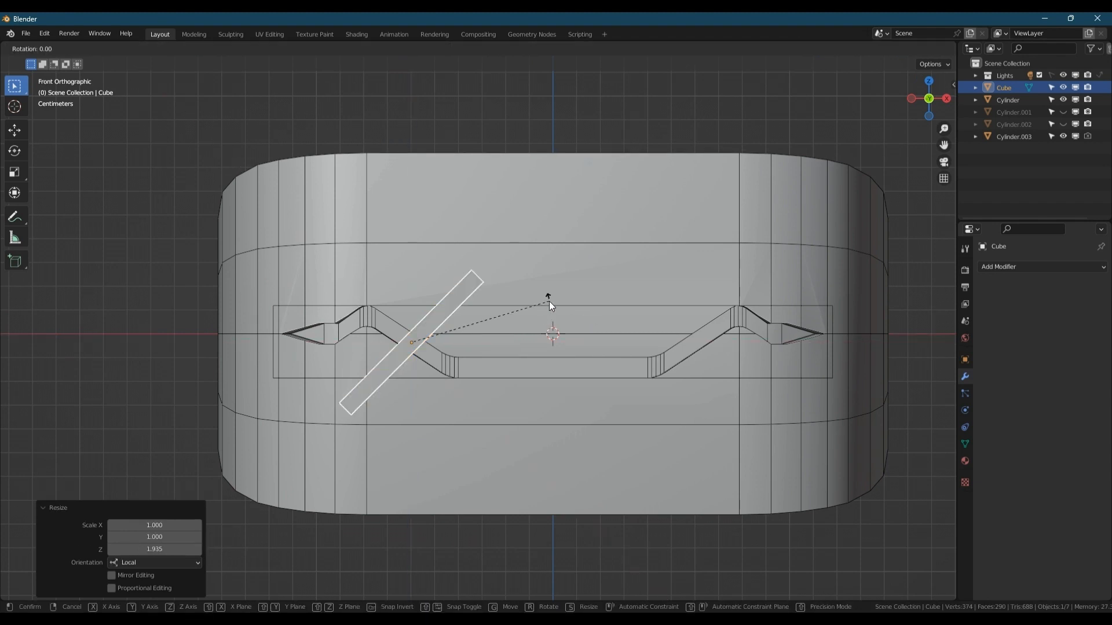
key("y")
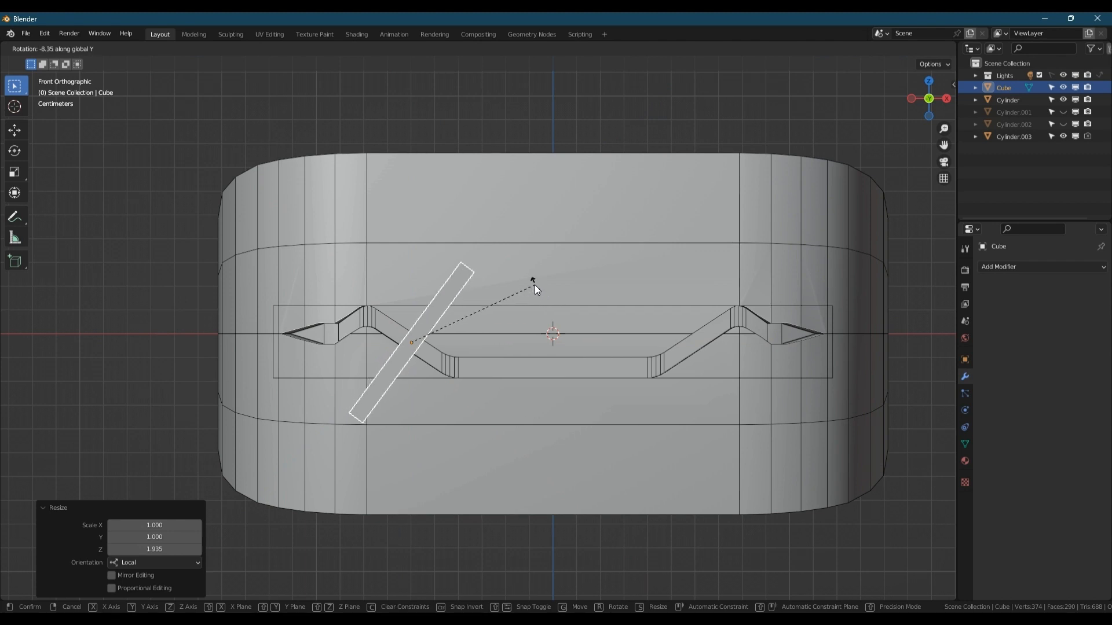
left_click(531, 281)
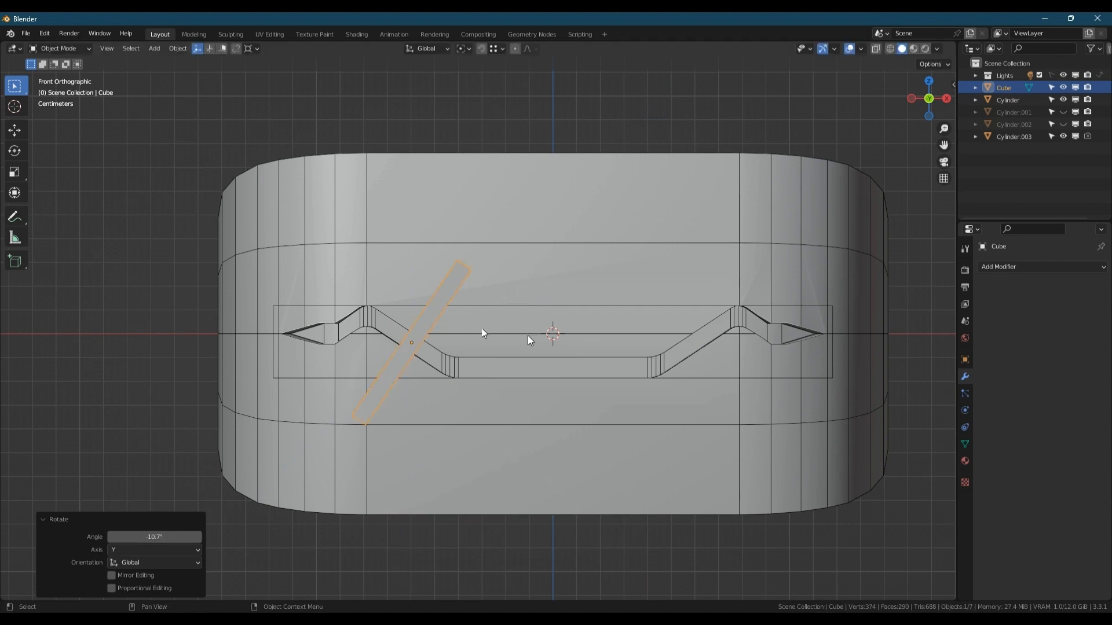
key("s")
key("x")
key("x")
left_click(508, 328)
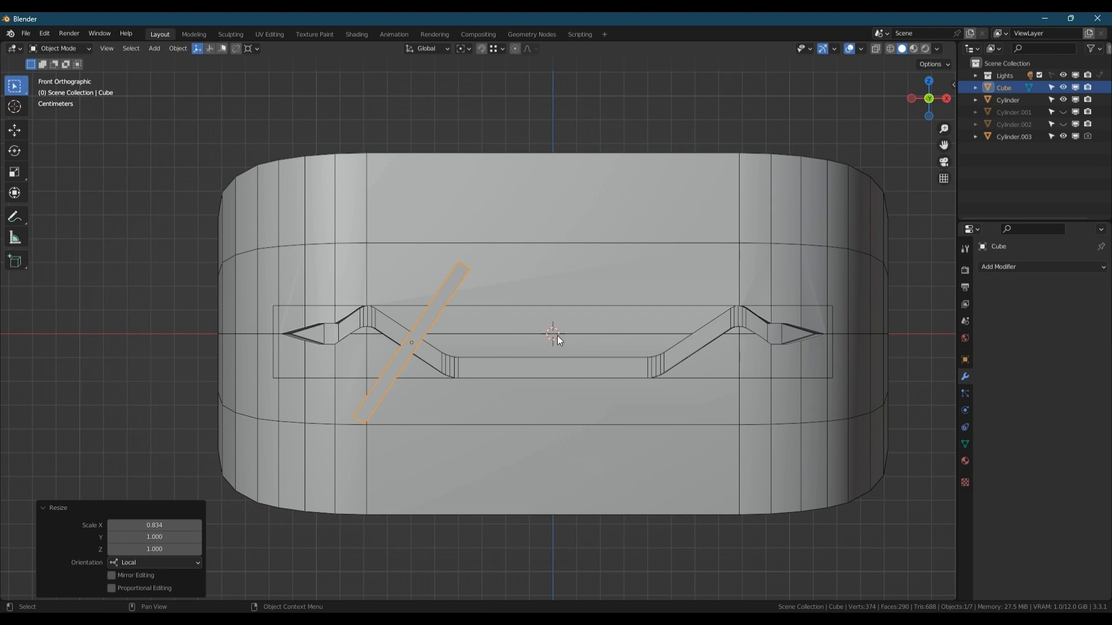
Shift the slab about -0.0044 m along its local X axis and rotate it about -0.86° around Y.
key("g")
key("x")
key("x")
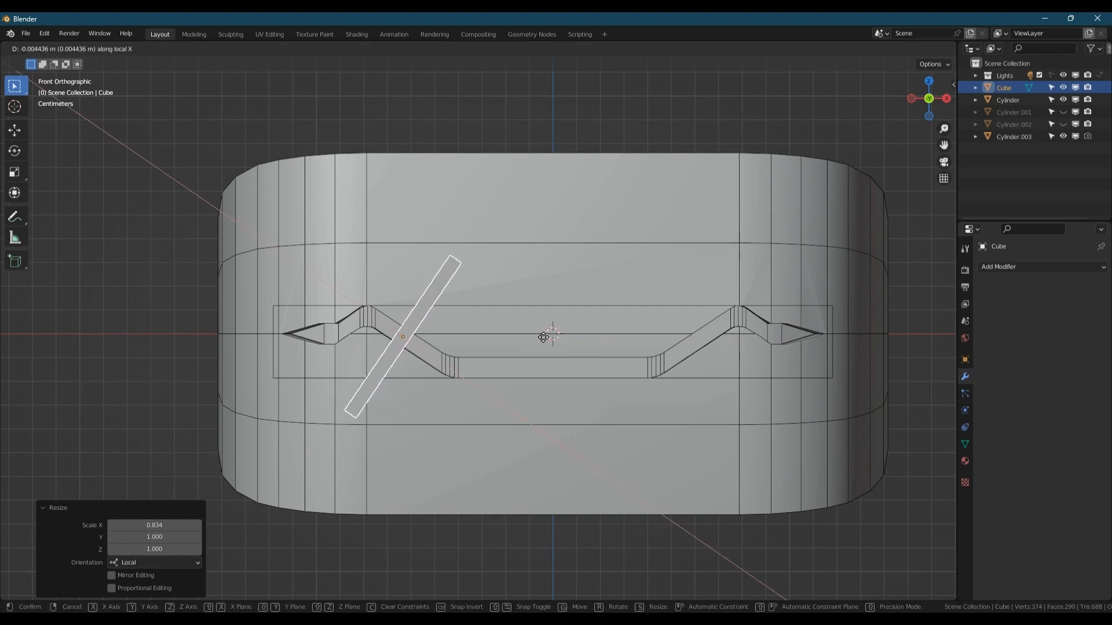
left_click(546, 337)
key("r")
key("y")
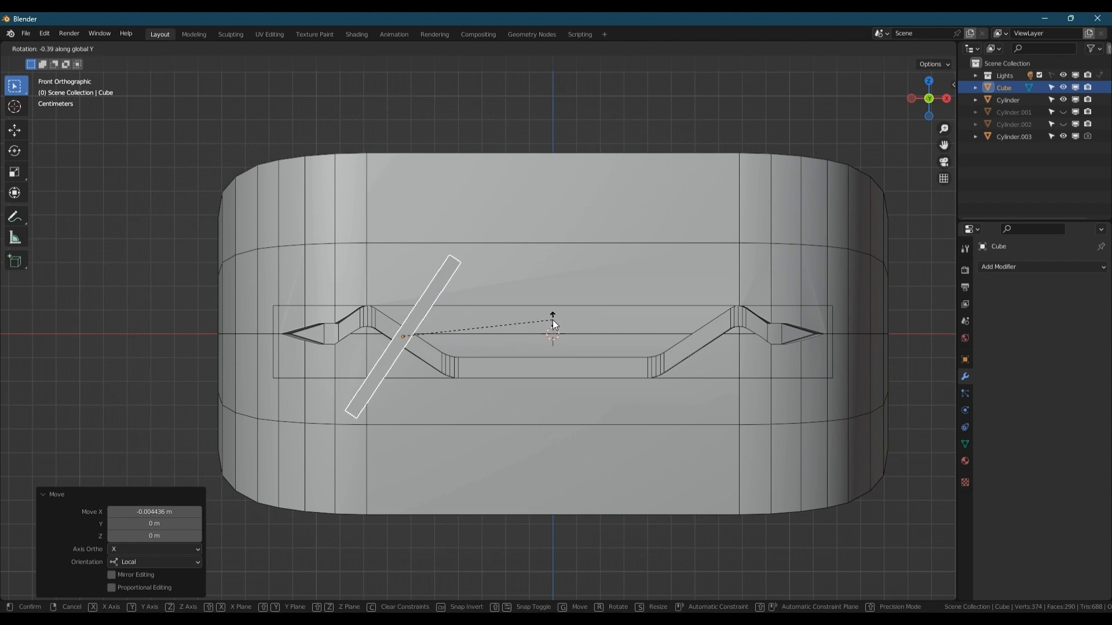
left_click(552, 319)
Widen the slab by about 1.127 along its local X axis and apply all its transforms.
key("s")
key("x")
key("x")
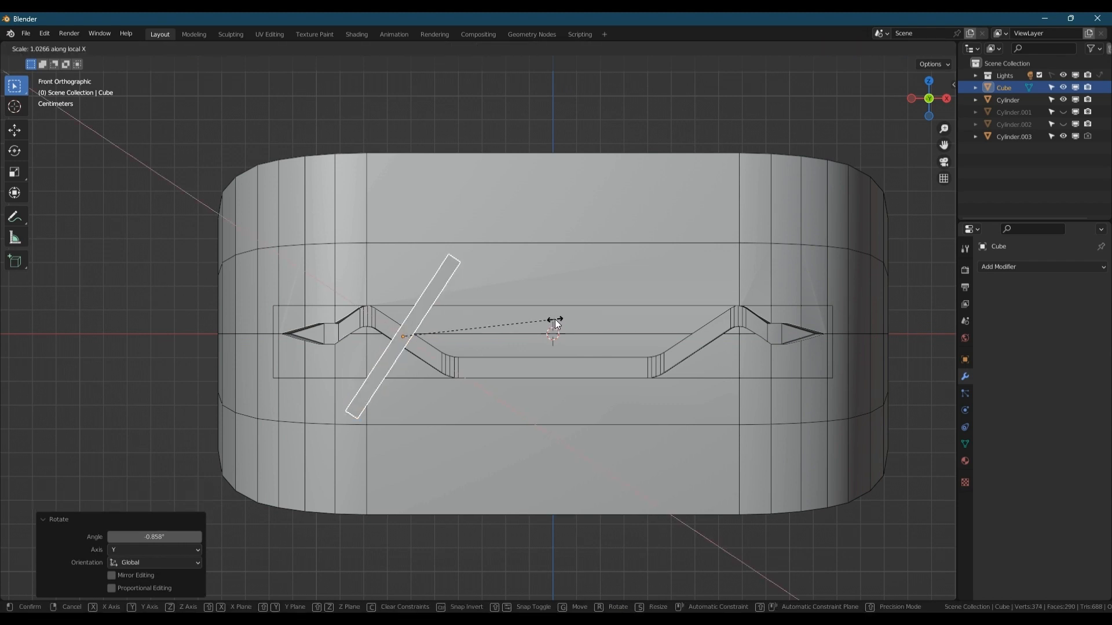
left_click(567, 320)
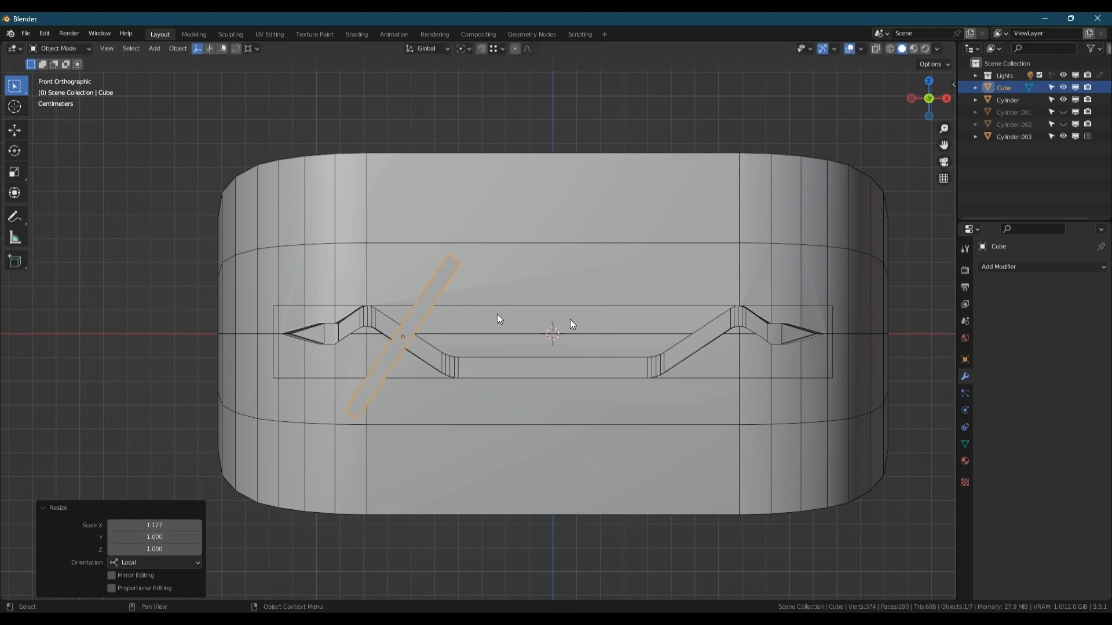
key("ctrl+a")
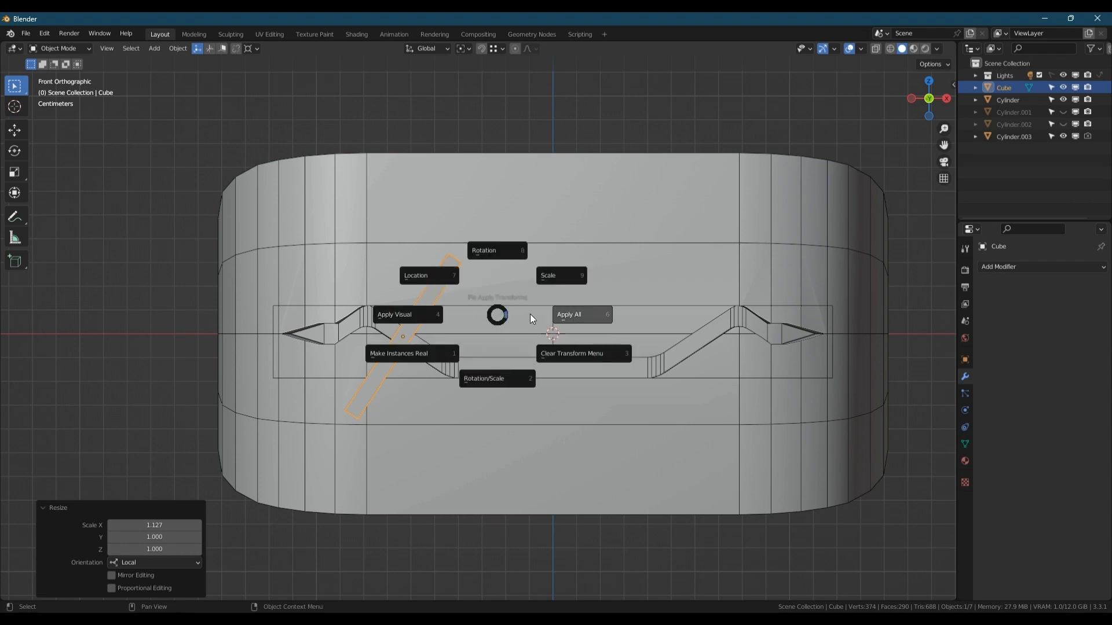
left_click(578, 316)
Mirror the slab across the X axis with a Mirror modifier and apply the modifier.
key("q")
left_click(578, 315)
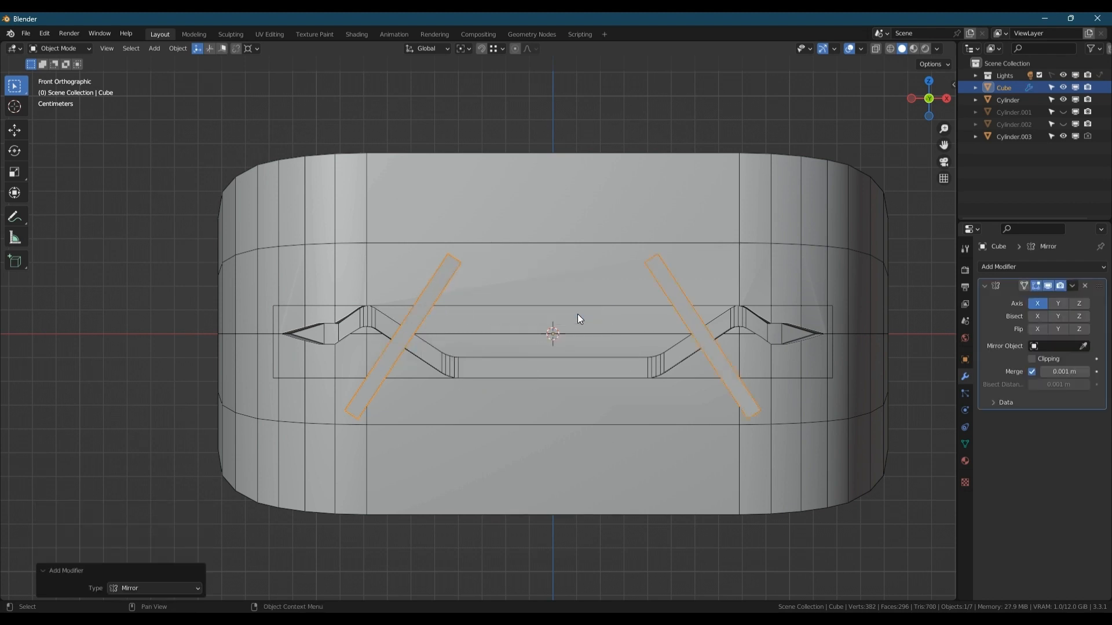
key("ctrl+a")
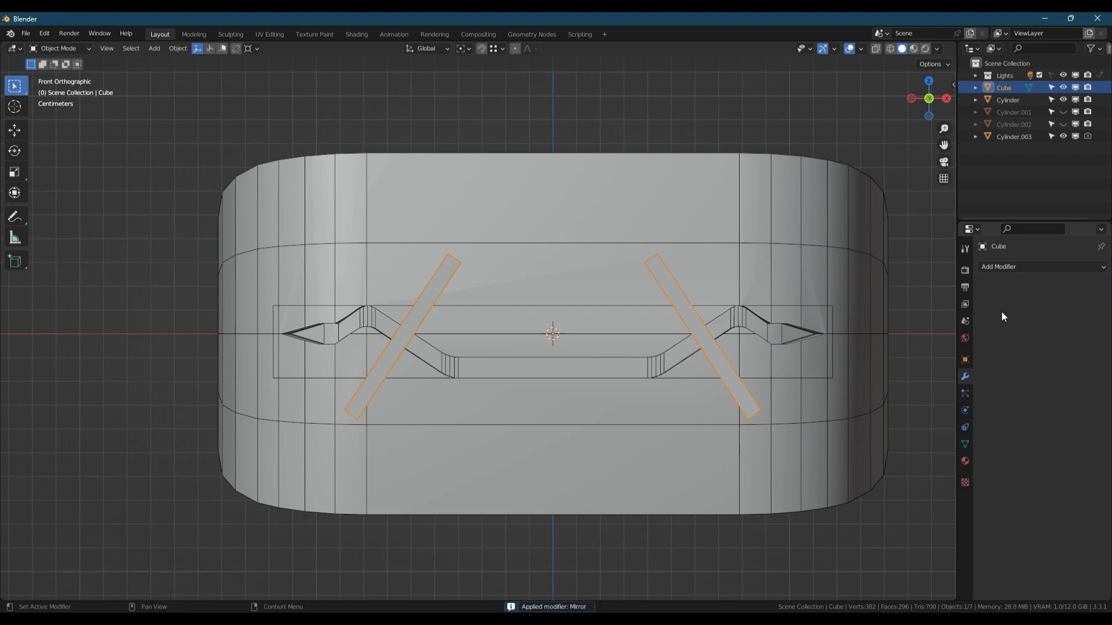
Subtract the mirrored slabs from the tread strip with a Brush Difference and shift them about 0.006 m along Y and -0.0066 m along Z.
middle_click_drag(693, 286, 628, 318)
left_click(355, 261, "shift")
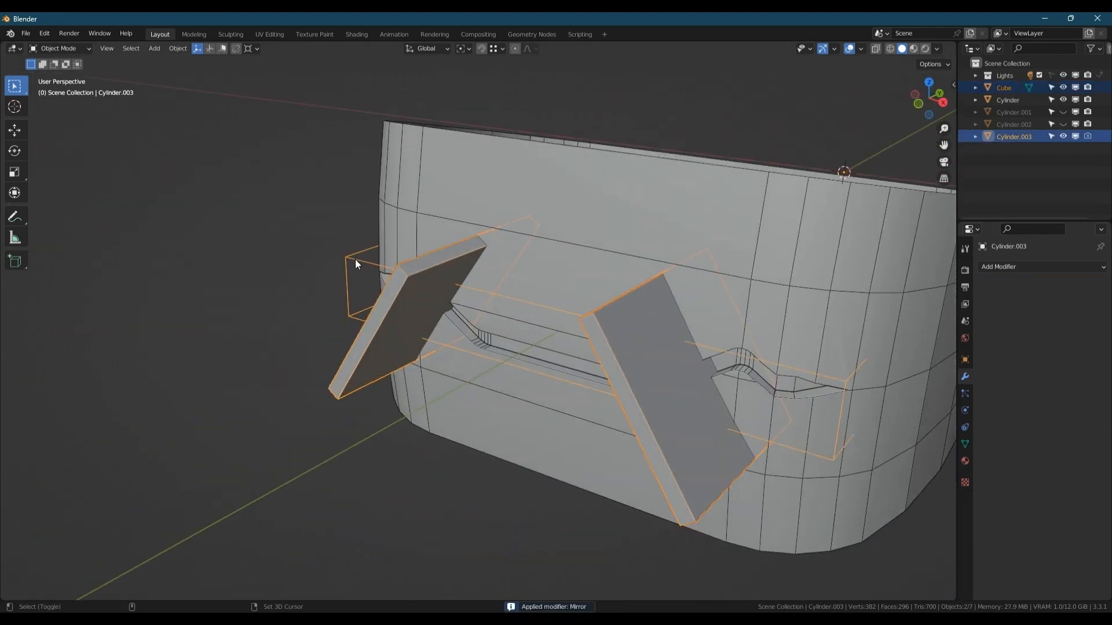
key("ctrl+shift+b")
left_click(346, 326)
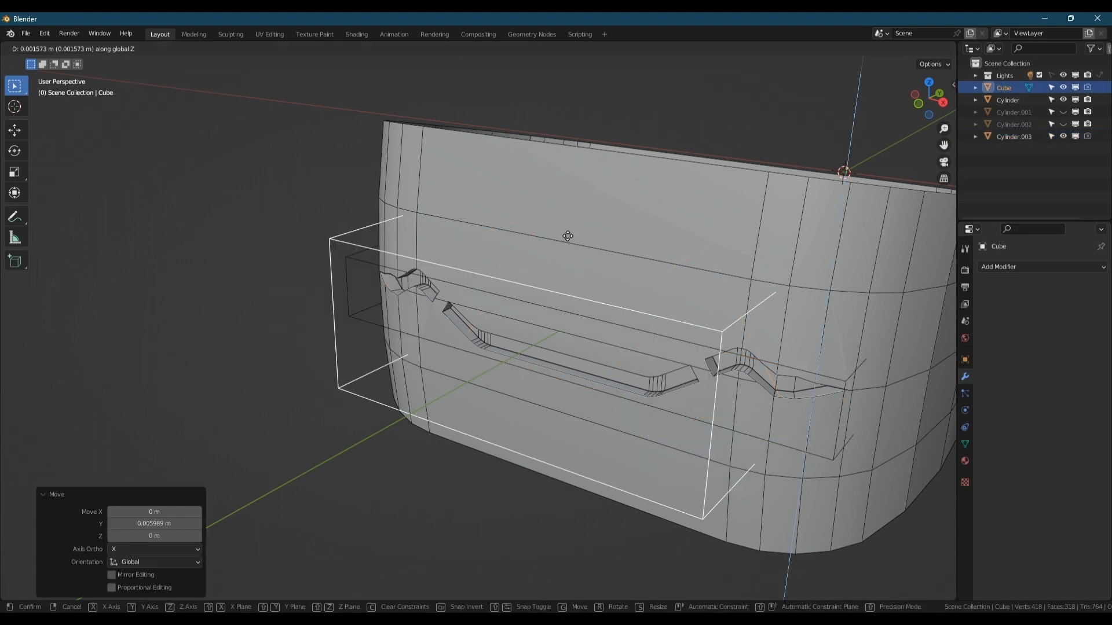
left_click(561, 245)
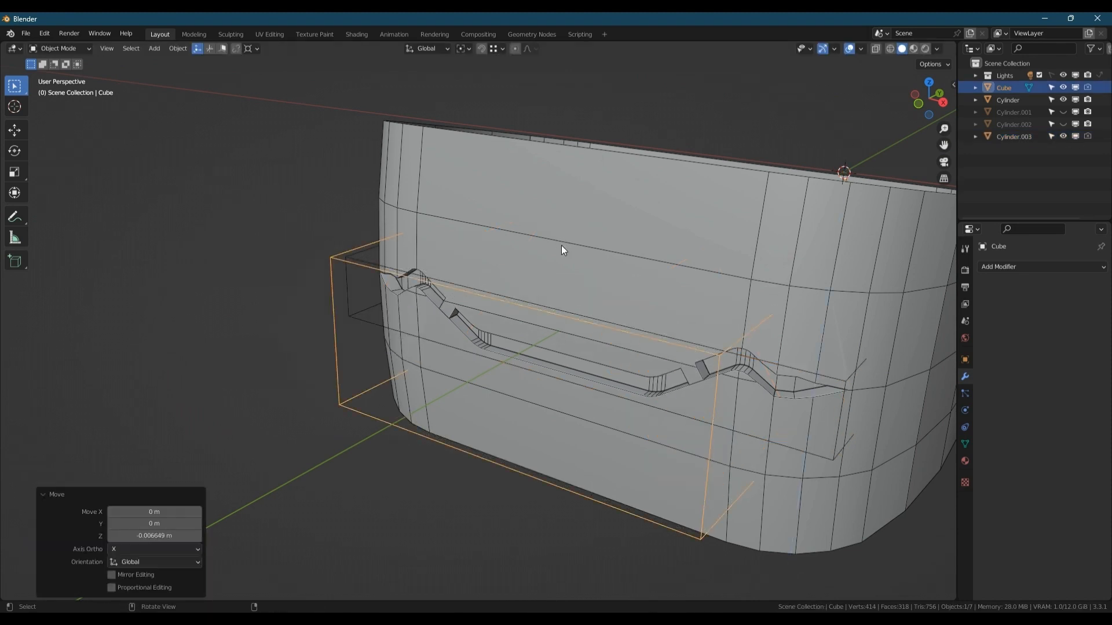
Apply all Booleans on the tire wedge, delete the slab cutter and turn off the wireframe overlay.
middle_click_drag(561, 245, 582, 305)
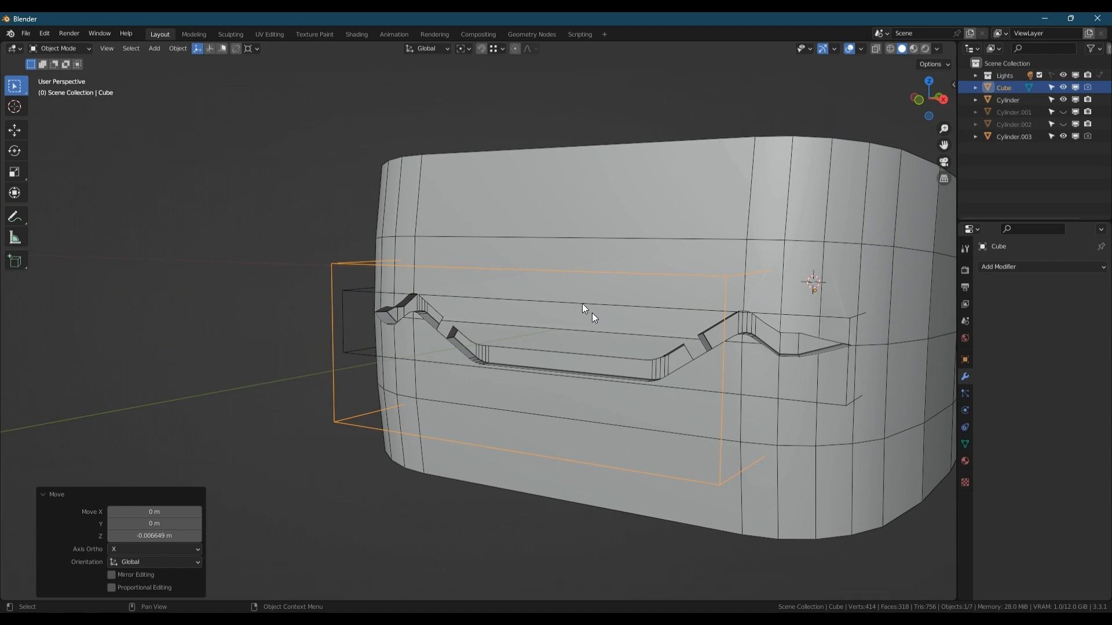
left_click(605, 225)
key("shift+ctrl+b")
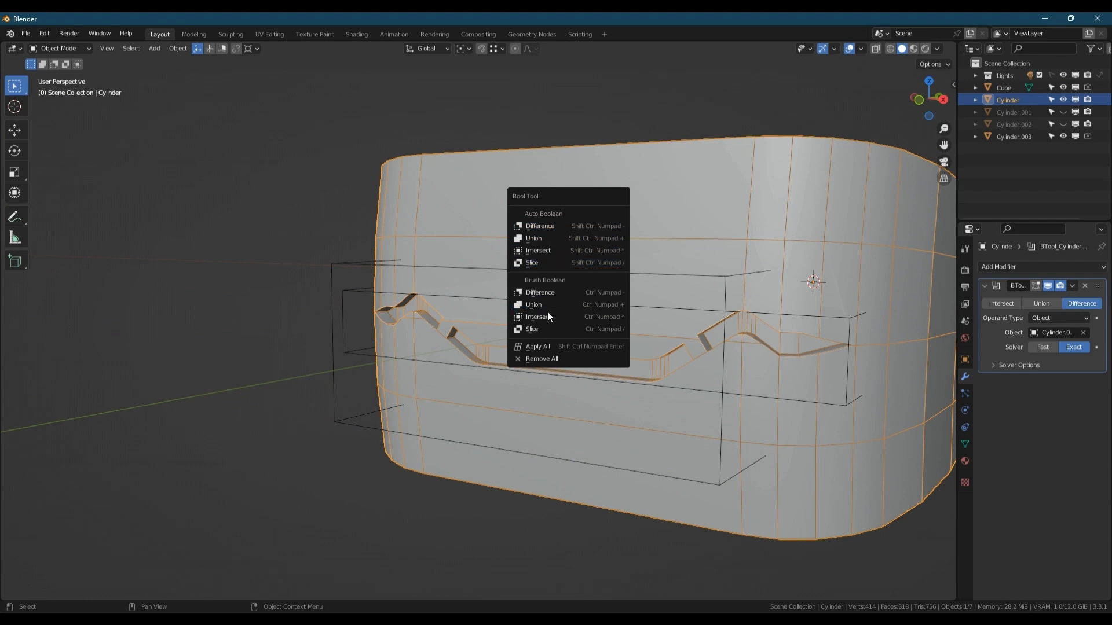
left_click(539, 347)
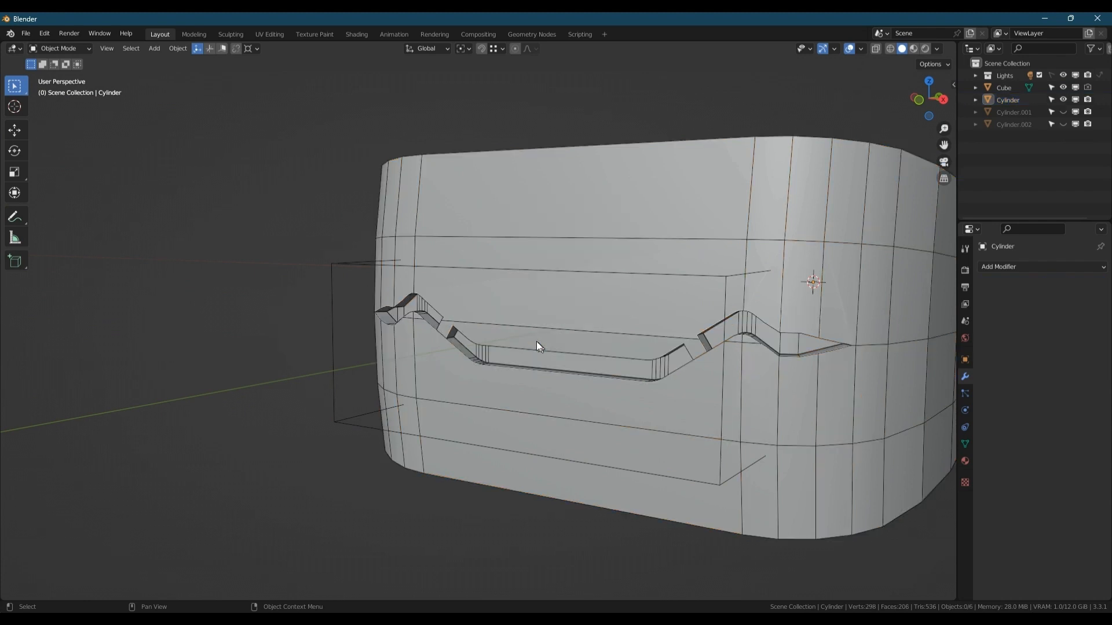
left_click(348, 265)
key("Delete")
key("shift+w")
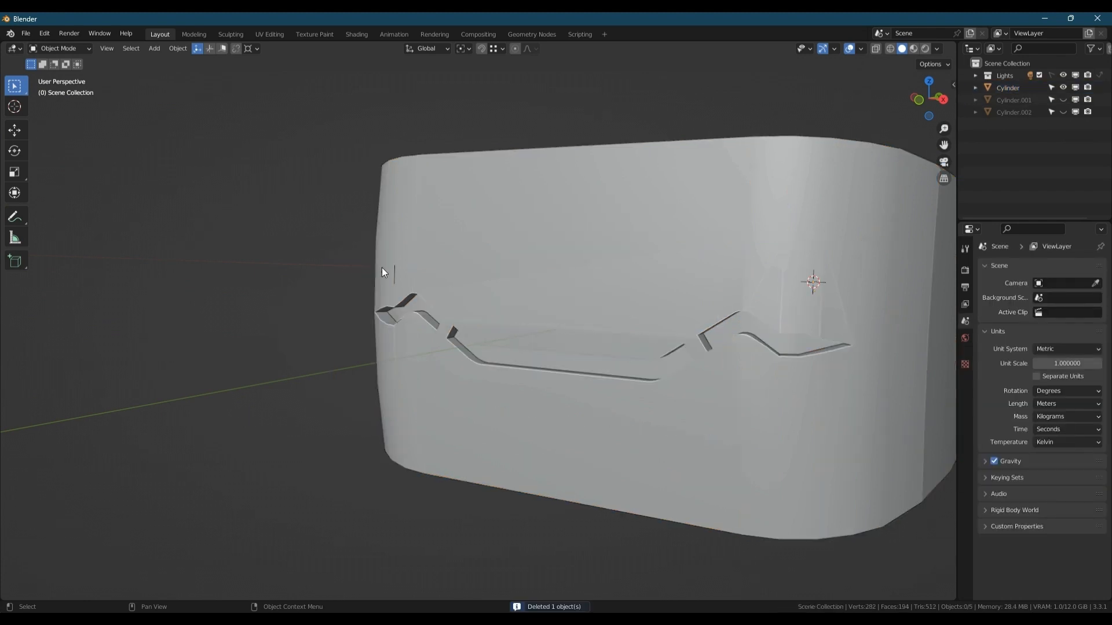
Dissolve the stray vertex on the lower edge of the tread groove's pointed end in Edit Mode.
middle_click_drag(706, 315, 526, 331)
left_click(543, 313)
key("Tab")
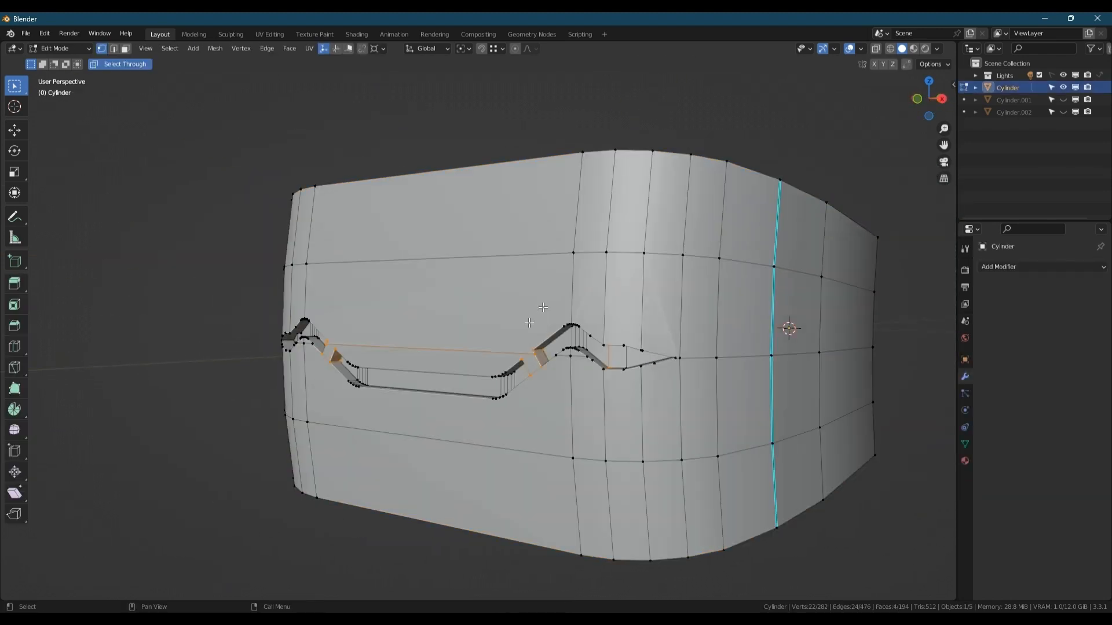
scroll(531, 341, "up", 2)
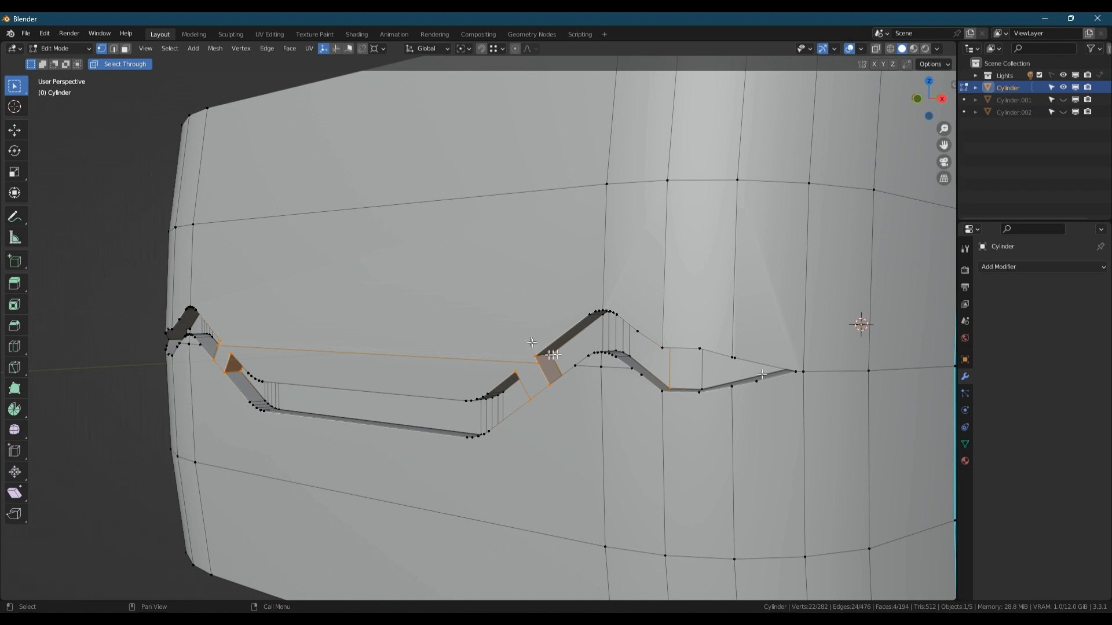
scroll(769, 381, "up", 4)
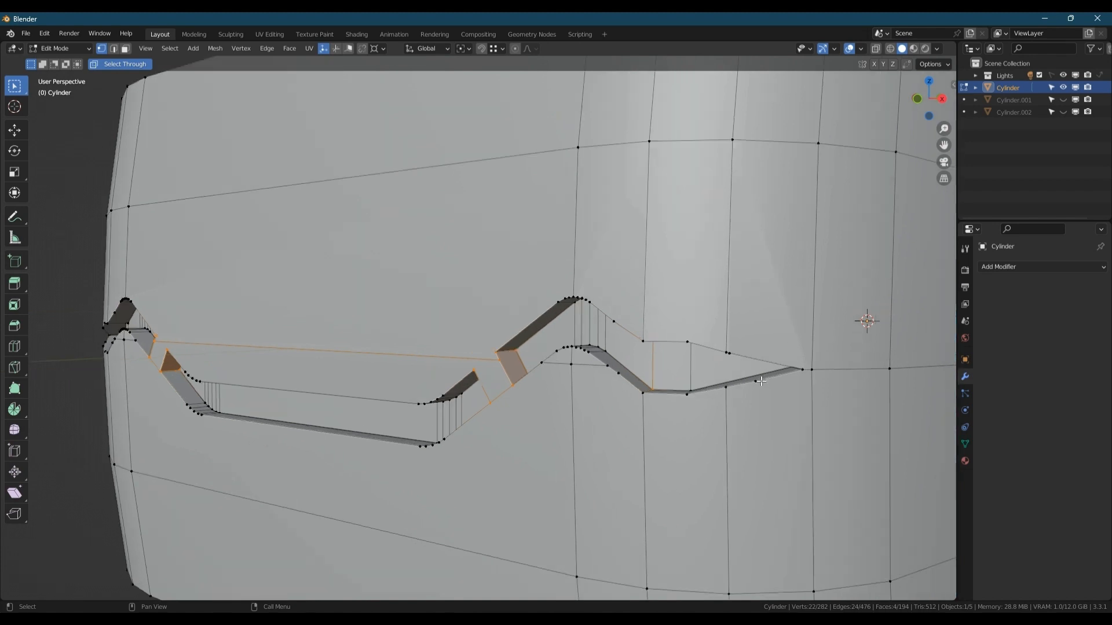
left_click(752, 382)
key("ctrl+x")
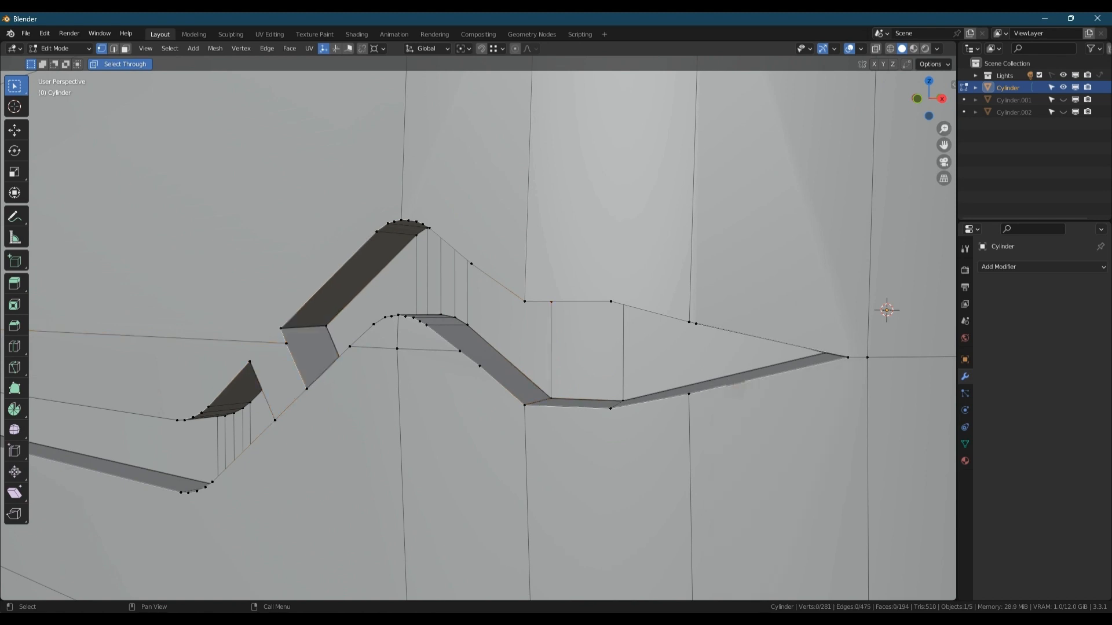
Connect the upper and lower edge vertices across the tread groove's tapered end to cut new edges through its faces.
middle_click_drag(703, 385, 729, 352)
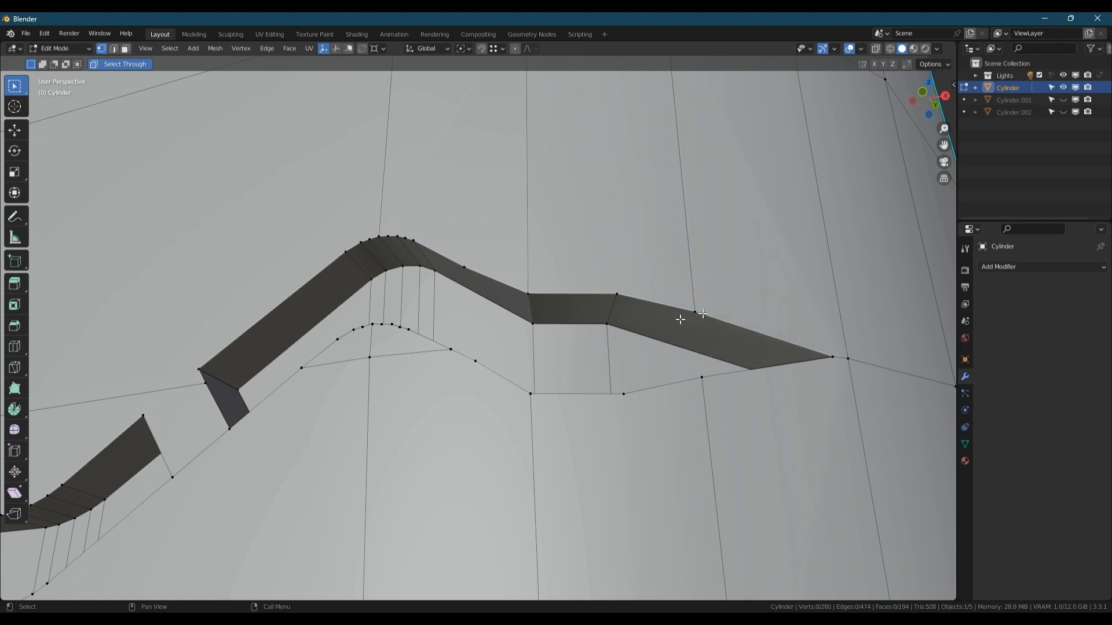
middle_click_drag(618, 298, 683, 318)
left_click(731, 295, "shift")
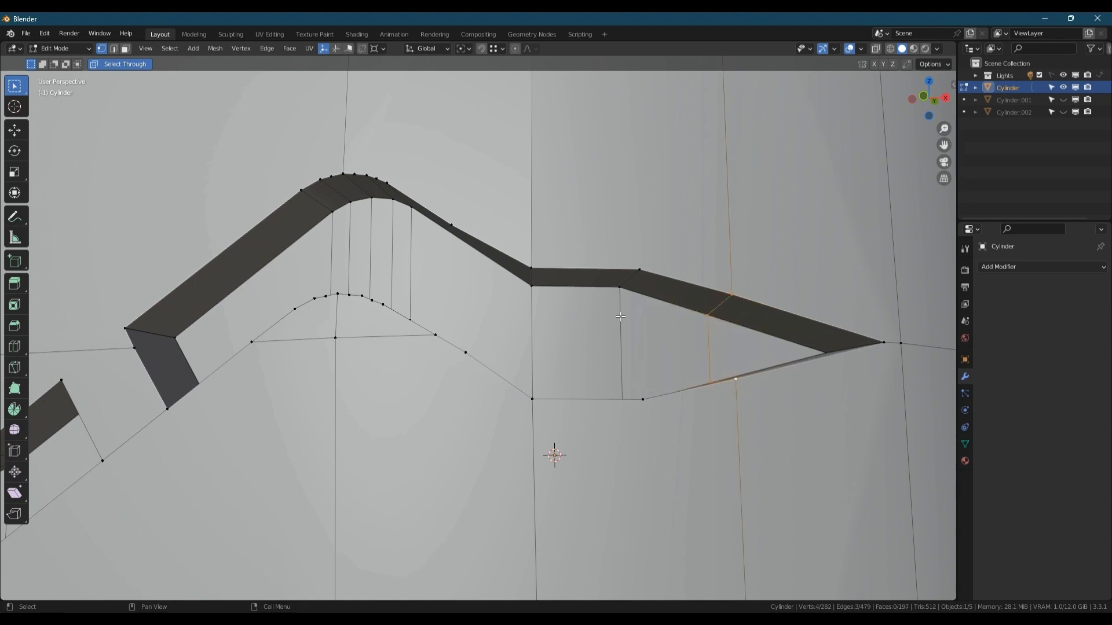
Dissolve the stray vertex on the lower edge of the groove's sloped section beside the peak.
middle_click_drag(624, 316, 611, 375)
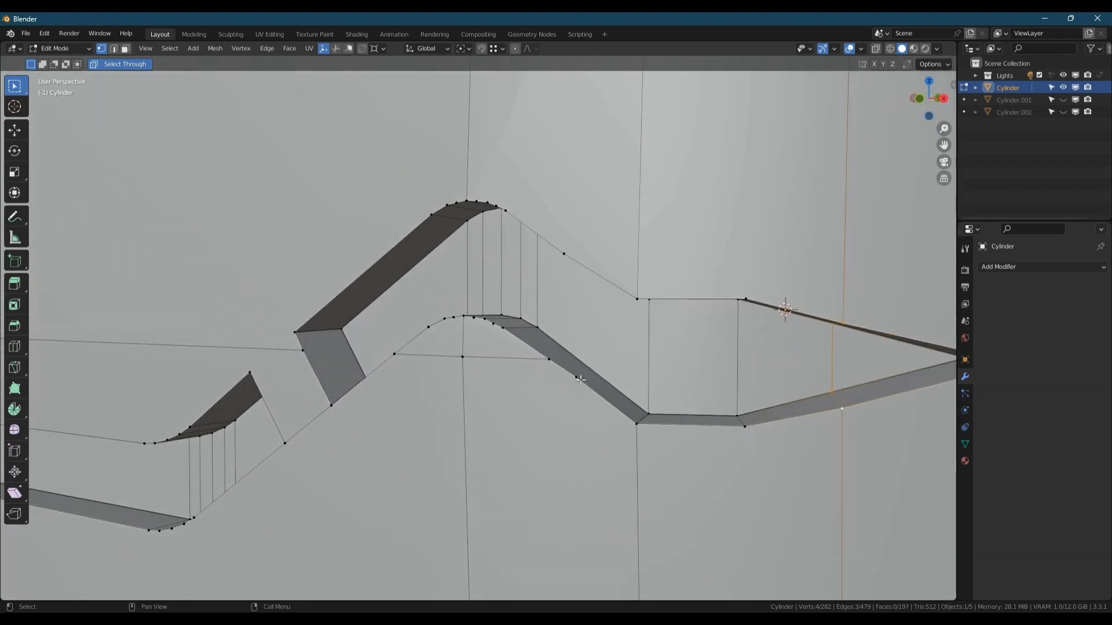
left_click(581, 381)
key("ctrl+x")
Merge all of the wedge's vertices by distance at 0.0001 m.
middle_click_drag(518, 292, 707, 308)
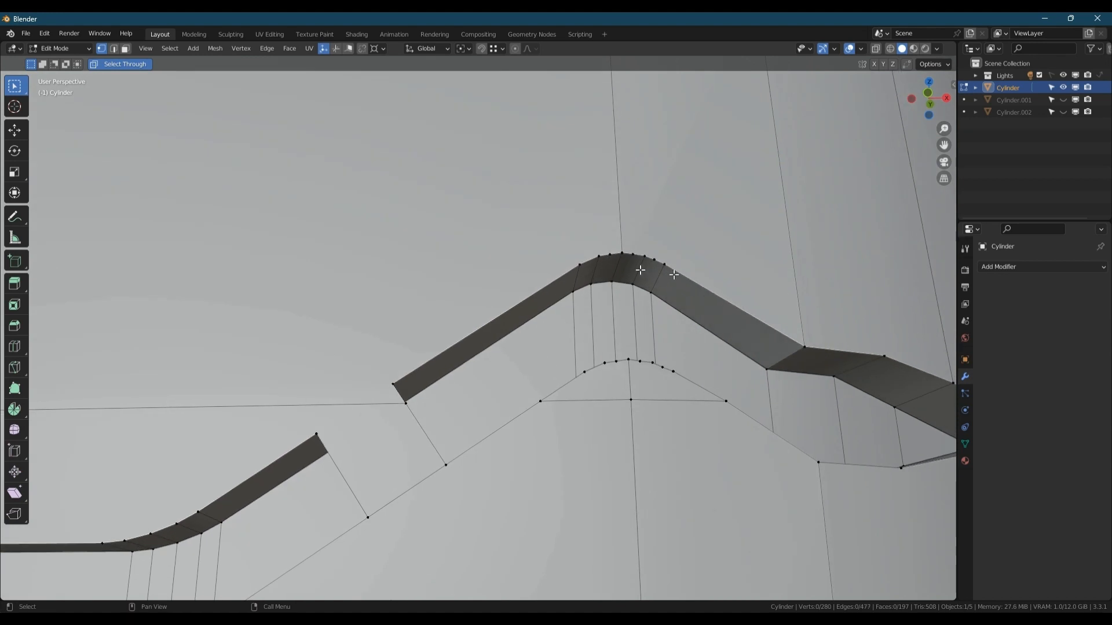
middle_click_drag(620, 255, 616, 337)
left_click(625, 260)
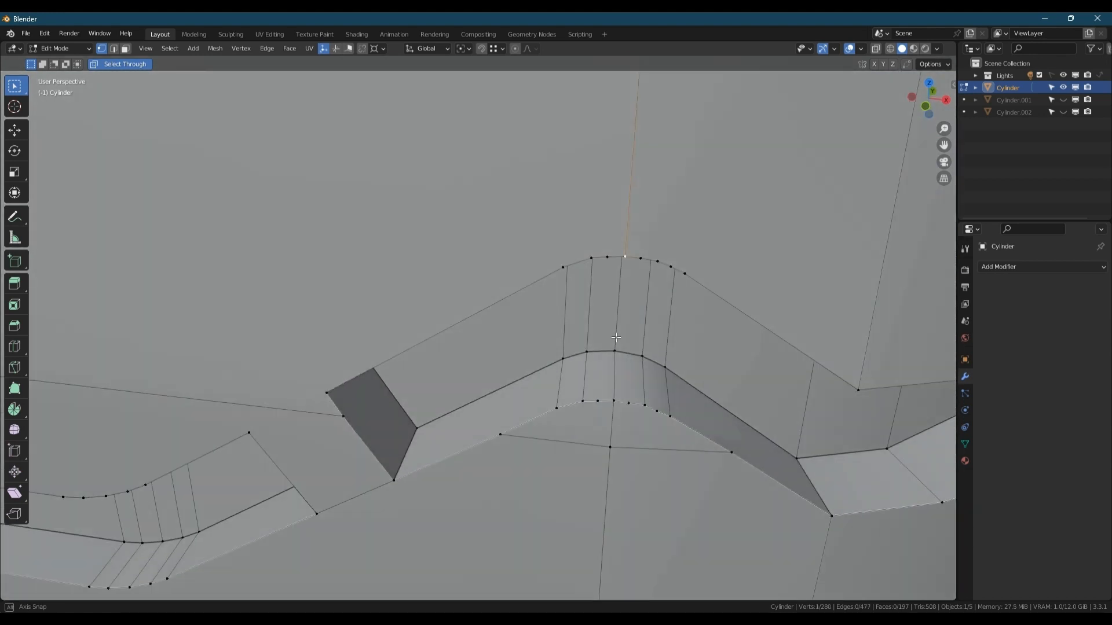
key("a")
key("m")
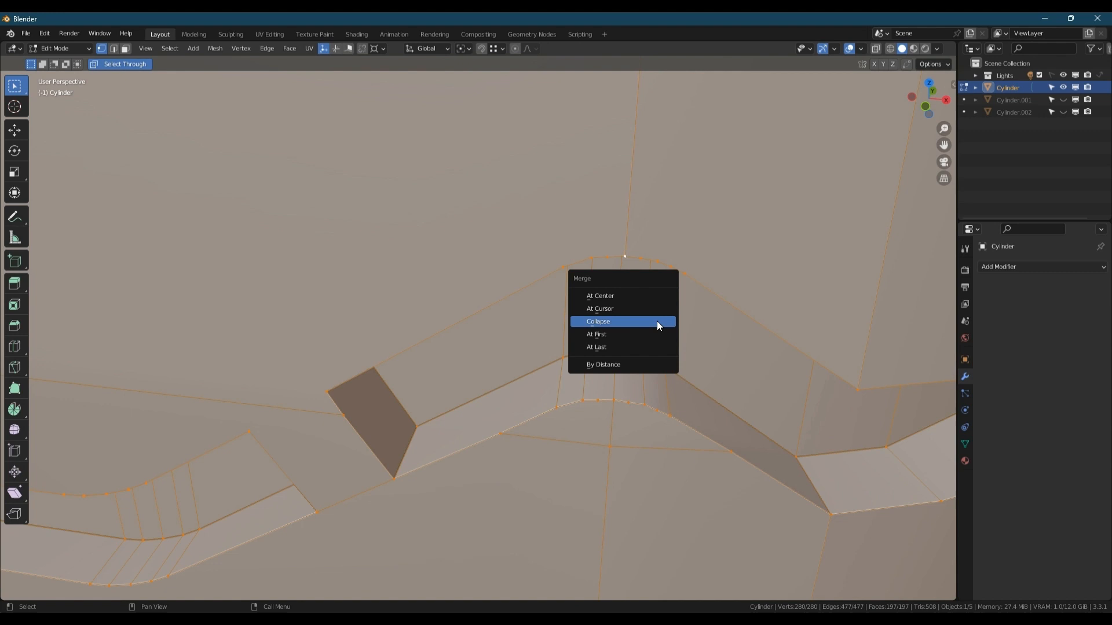
left_click(623, 366)
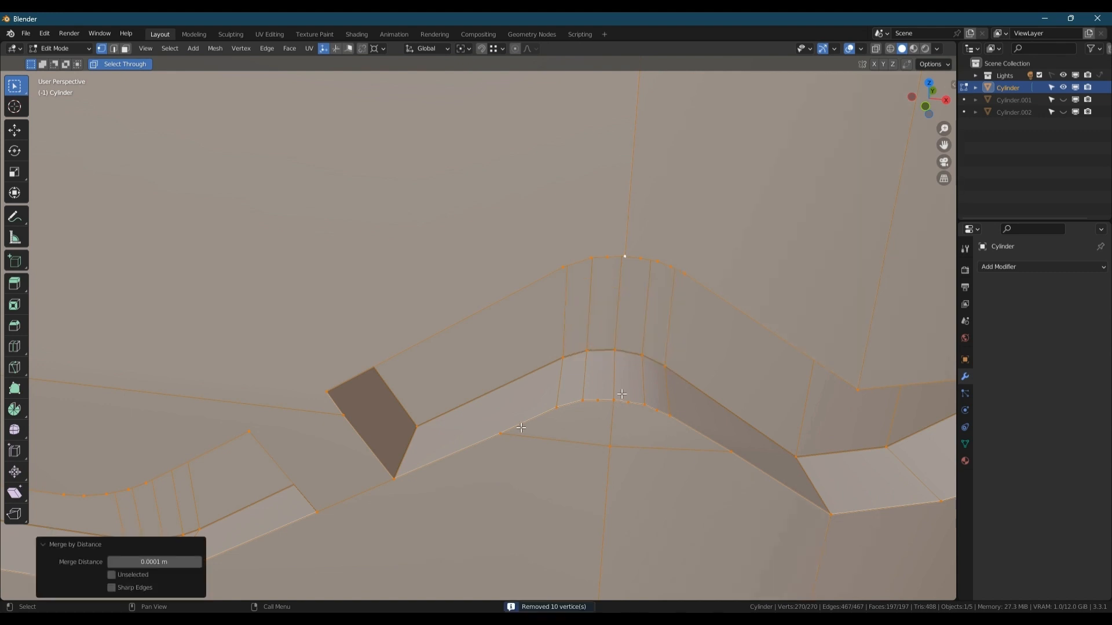
Connect the upper corner vertices on both sides of the gap in the tread groove with an edge.
left_click(500, 432)
middle_click_drag(499, 432, 659, 352)
left_click(594, 378)
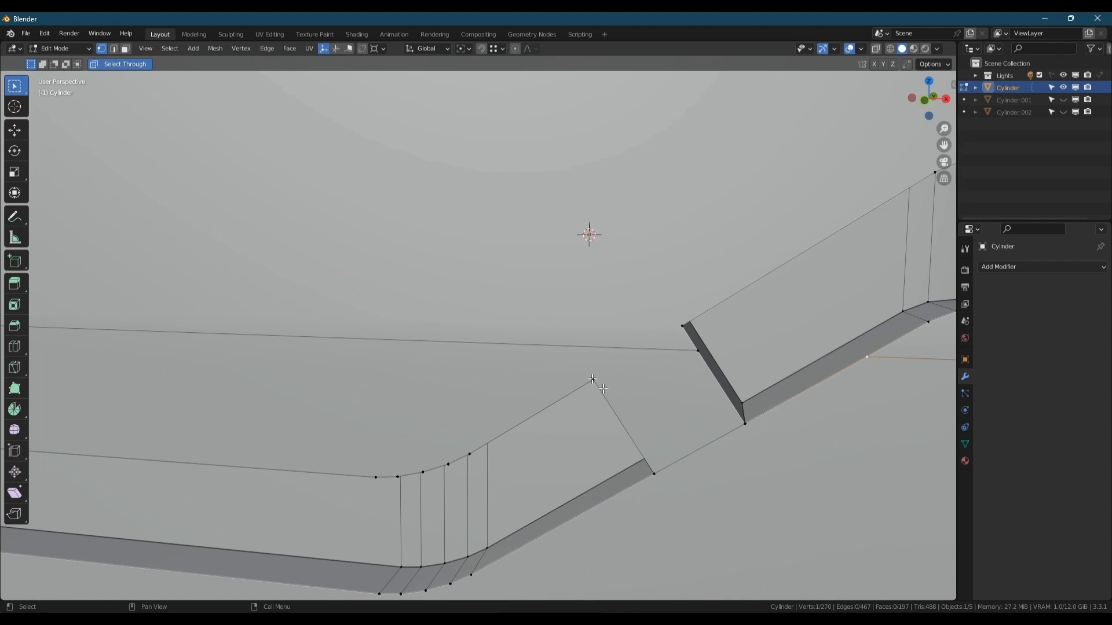
left_click(680, 321, "shift")
scroll(502, 403, "down", 2)
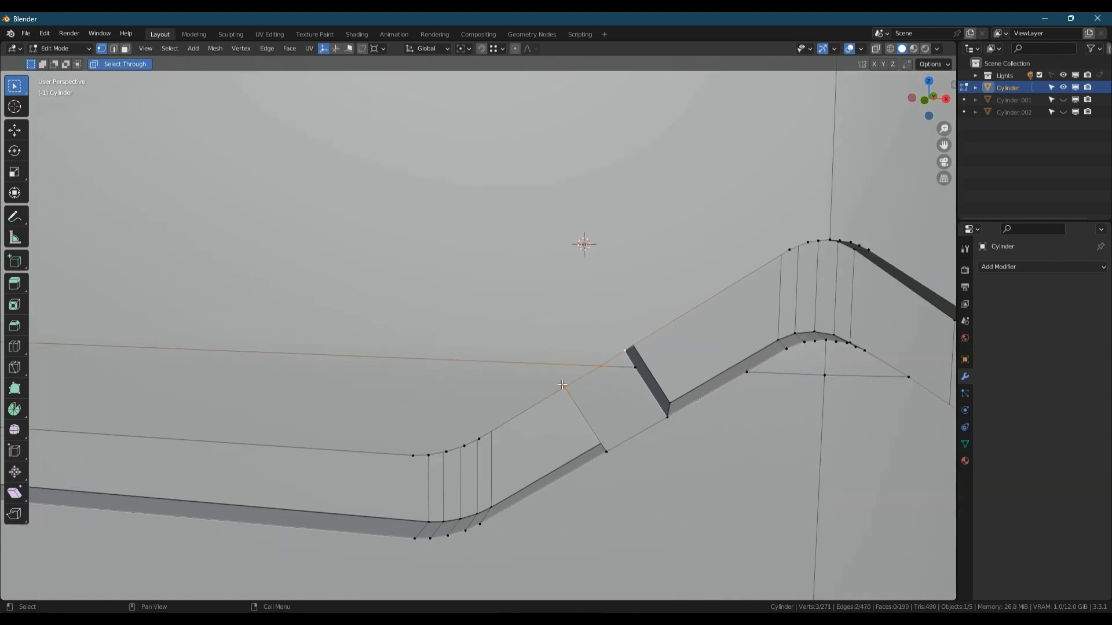
mouse_move(641, 378)
middle_mouse_down()
mouse_move(627, 369)
mouse_move(657, 384)
middle_mouse_up()
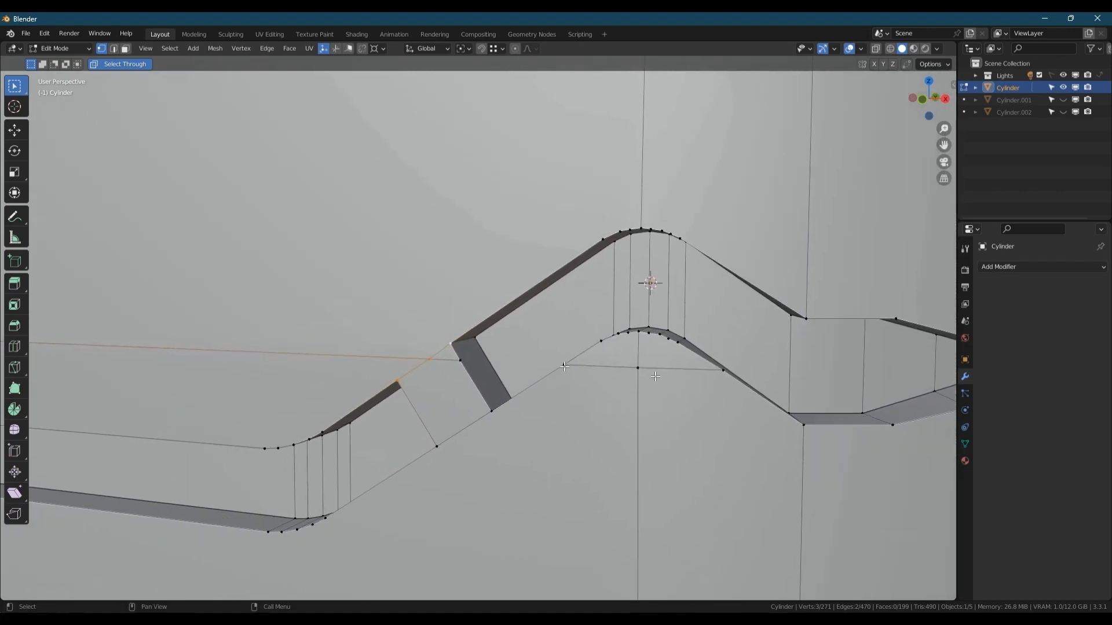
left_click(473, 366, "shift")
key("ctrl+z")
Add a Mirror modifier to the tire wedge with Bisect on X and apply it.
middle_click_drag(475, 363, 723, 371)
scroll(723, 371, "down", 3)
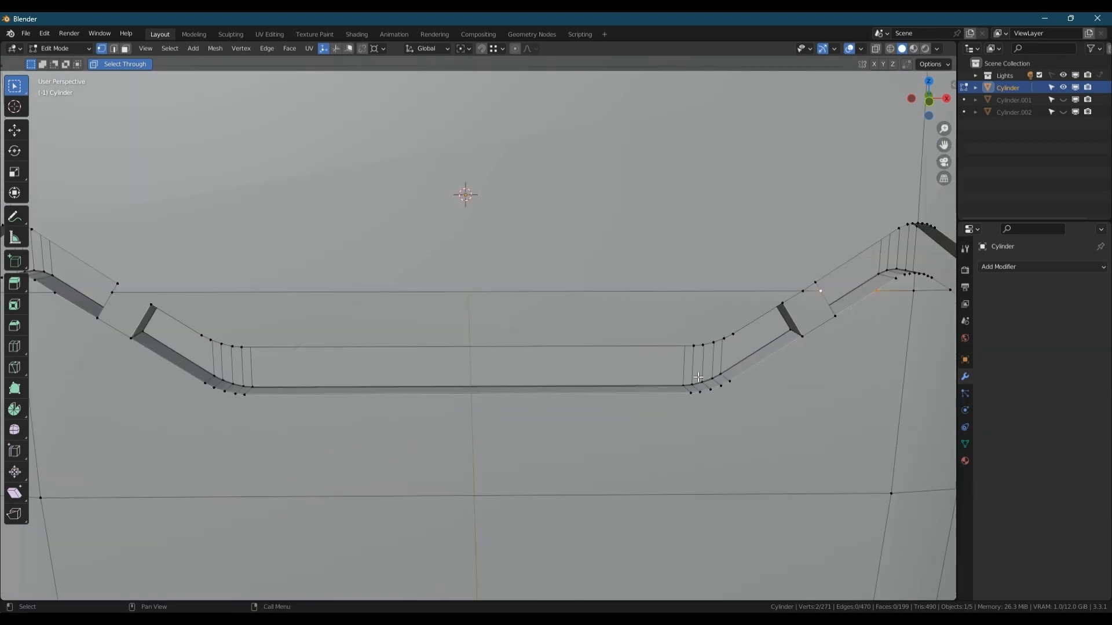
scroll(718, 363, "up", 5)
key("Tab")
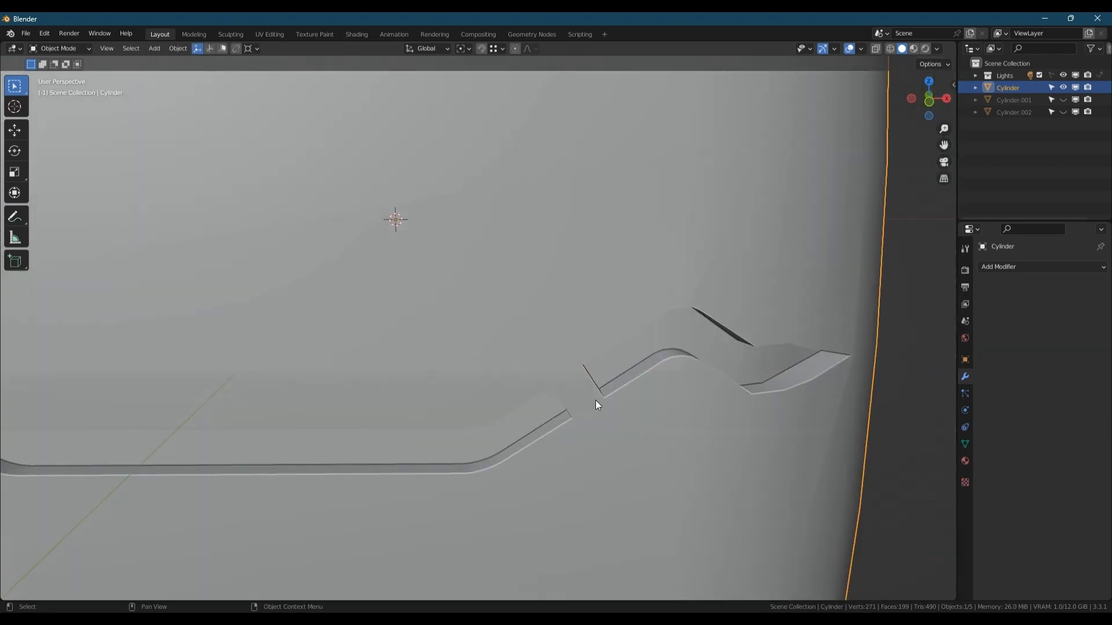
key("F3")
left_click(614, 394)
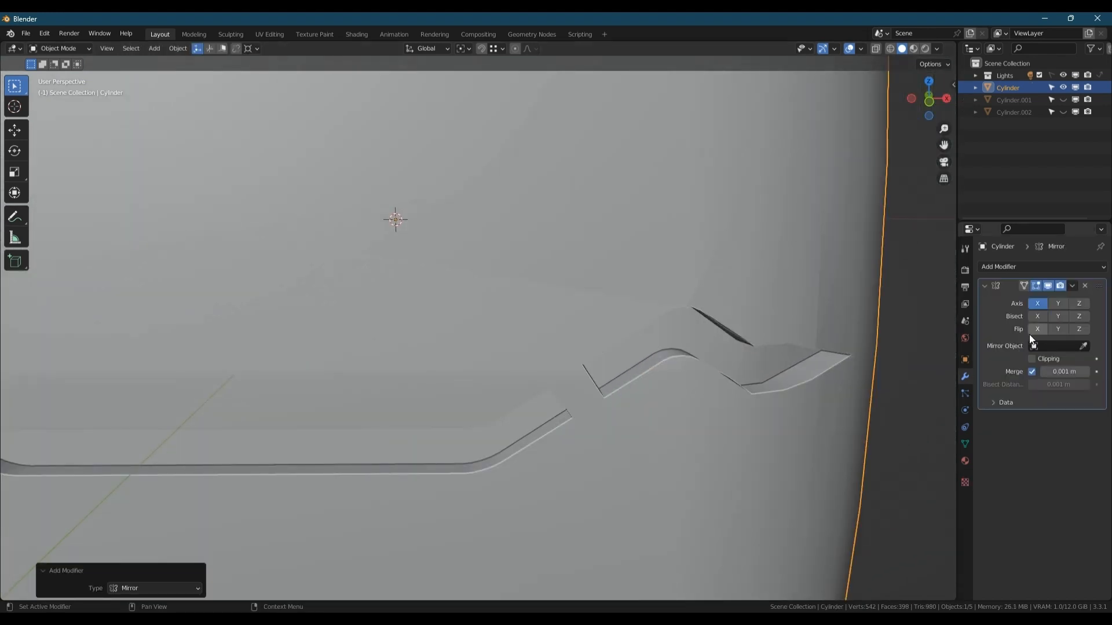
left_click(1041, 318)
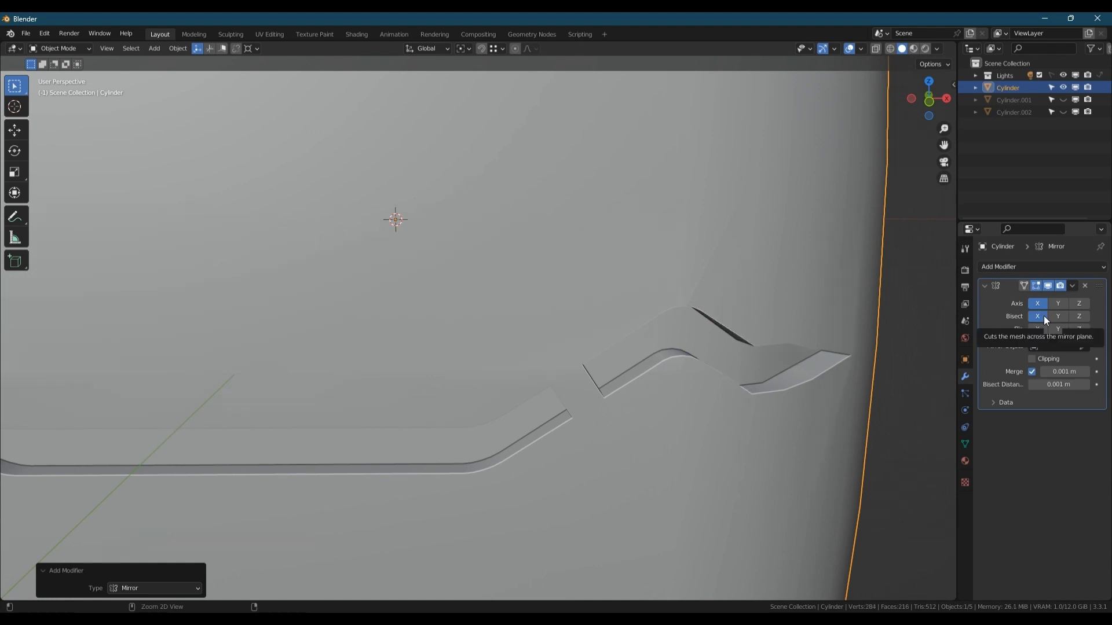
key("ctrl+a")
Examine the mirrored wedge's mesh around the tread groove and its pointed end.
scroll(710, 416, "down", 10)
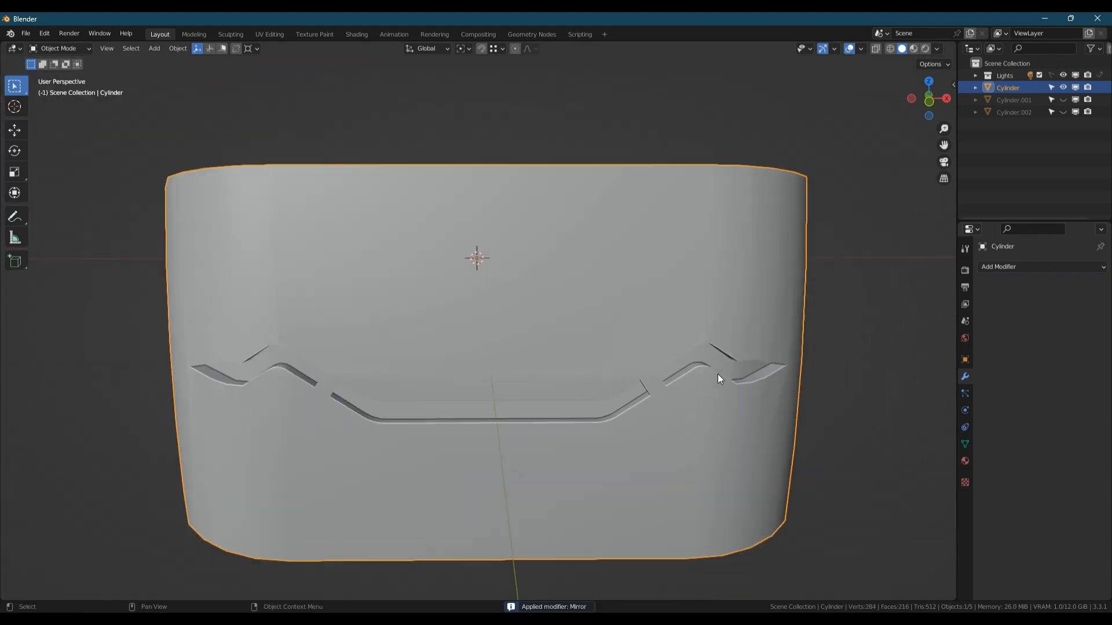
middle_click_drag(718, 374, 591, 347)
key("Tab")
scroll(592, 346, "up", 6)
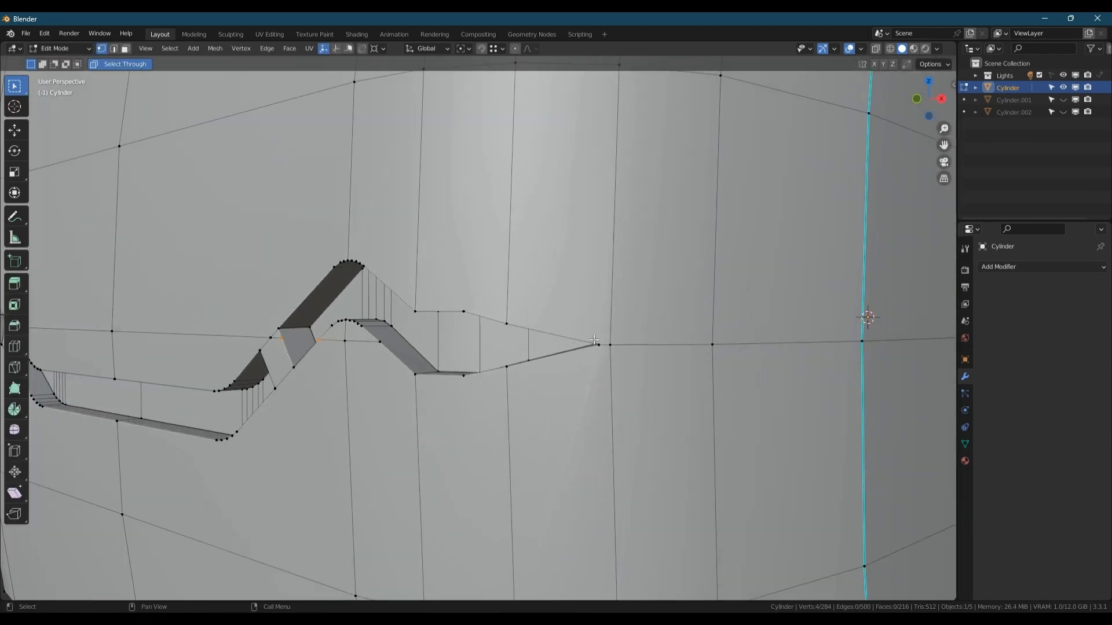
scroll(607, 348, "up", 4)
middle_click_drag(587, 337, 603, 348)
scroll(602, 348, "down", 7)
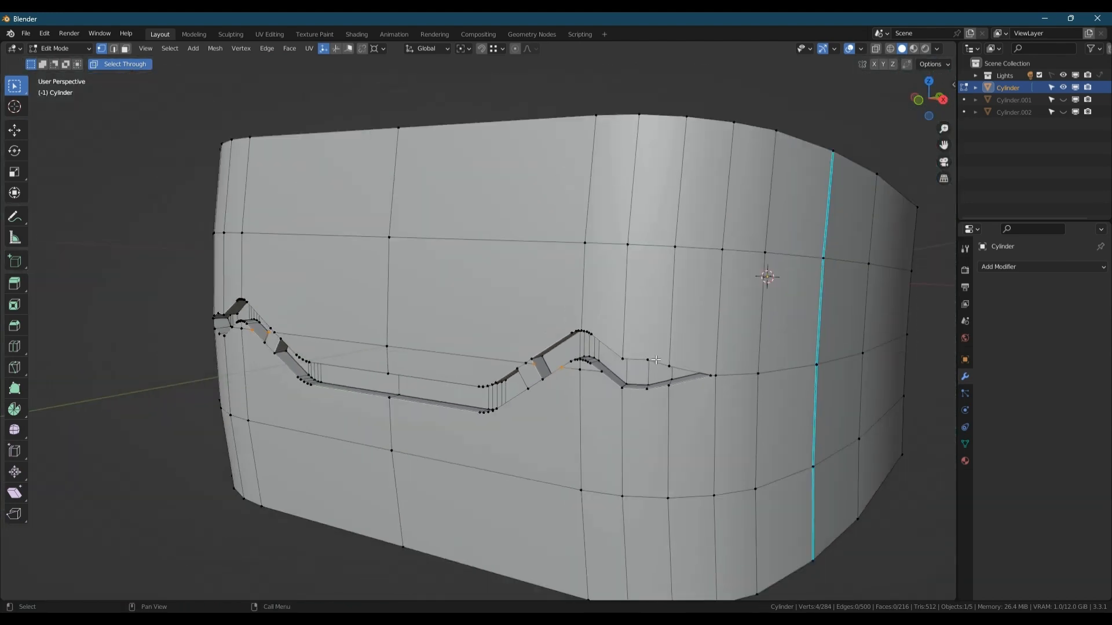
key("Tab")
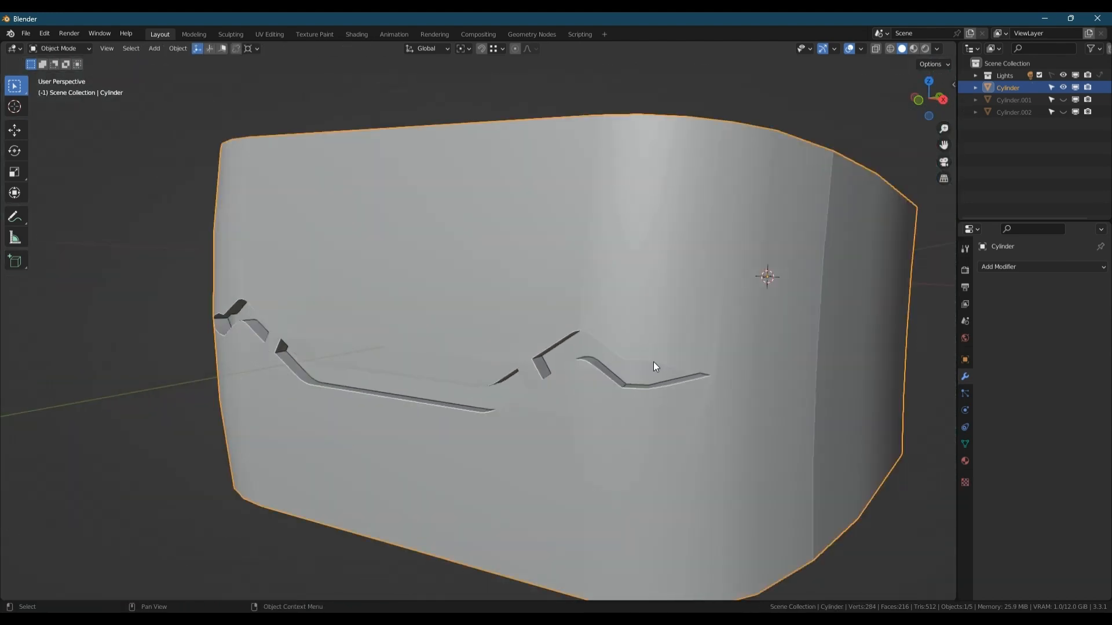
Select the tread groove's floor faces on one half, extend the selection with Select Mirror on X, and grow it to the groove walls.
scroll(652, 363, "down", 2)
mouse_move(652, 363)
middle_mouse_down()
mouse_move(710, 359)
mouse_move(627, 368)
mouse_move(608, 383)
mouse_move(638, 367)
middle_mouse_up()
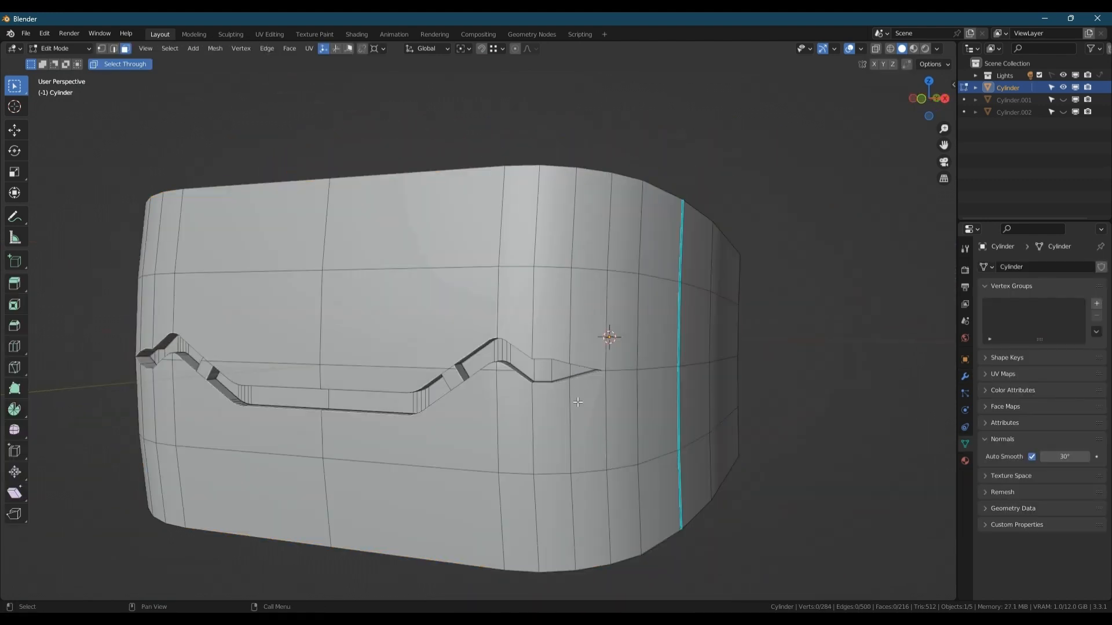
left_click(482, 358, "ctrl")
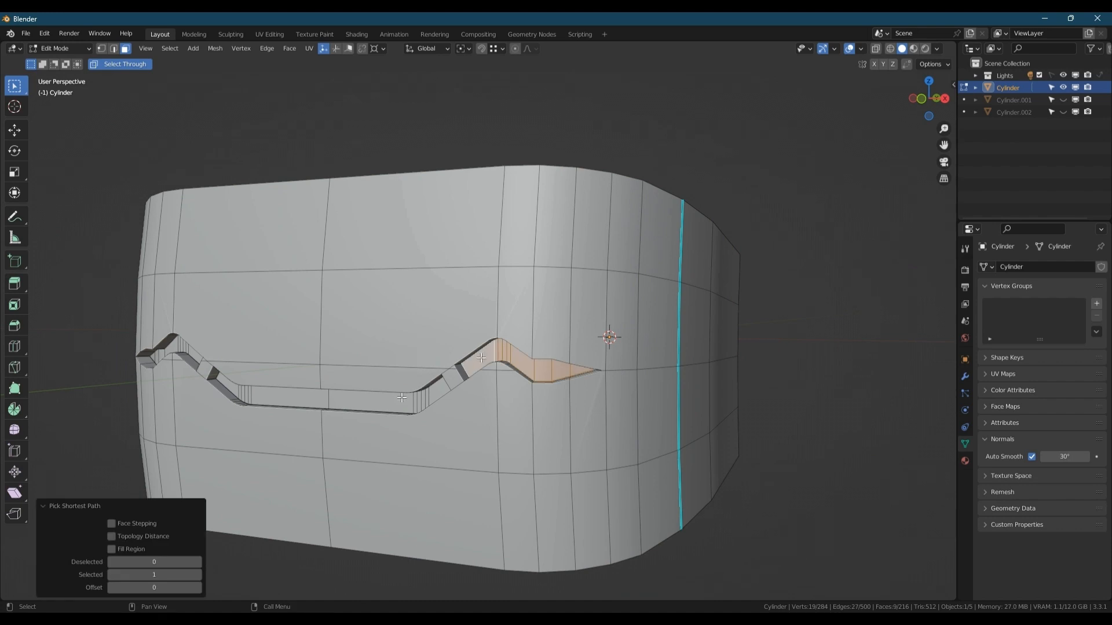
left_click(400, 401, "ctrl")
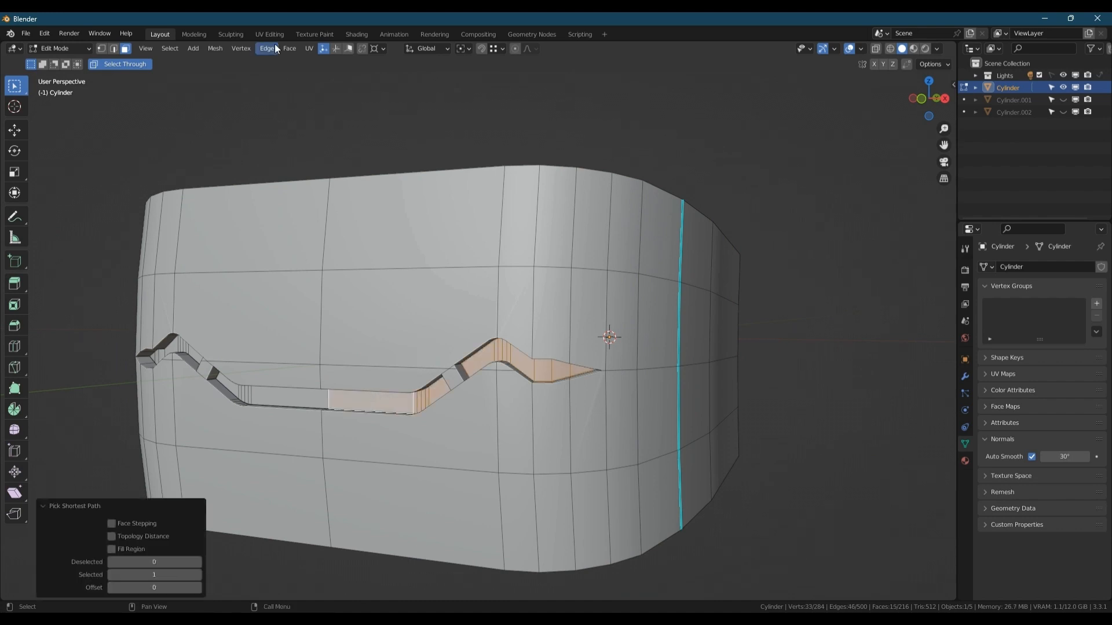
left_click(169, 49)
left_click(203, 294)
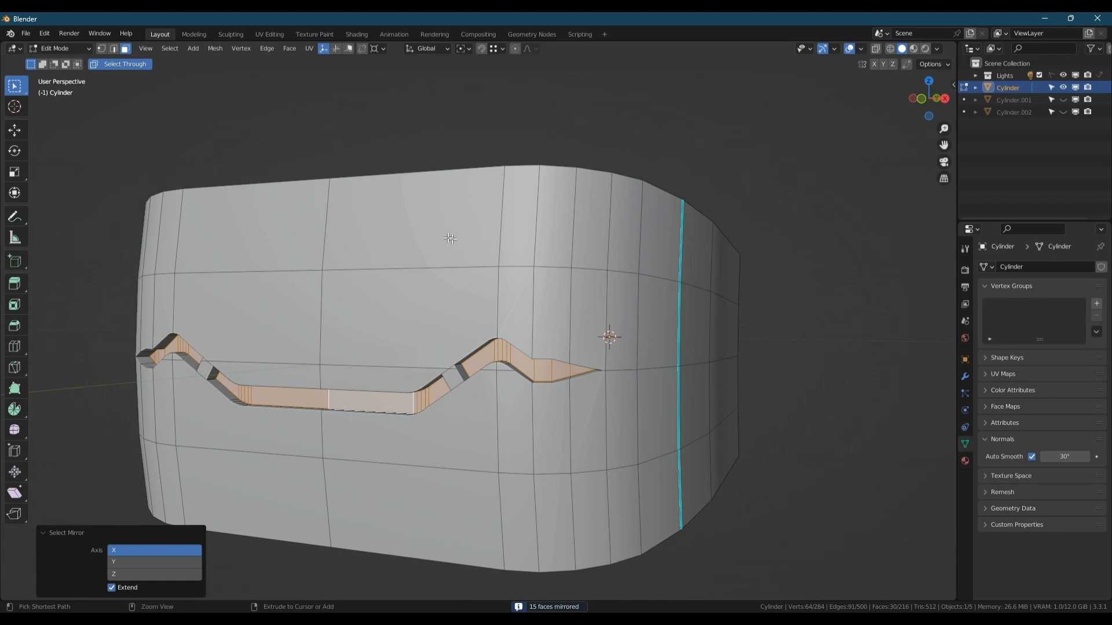
key("ctrl+KP_Add")
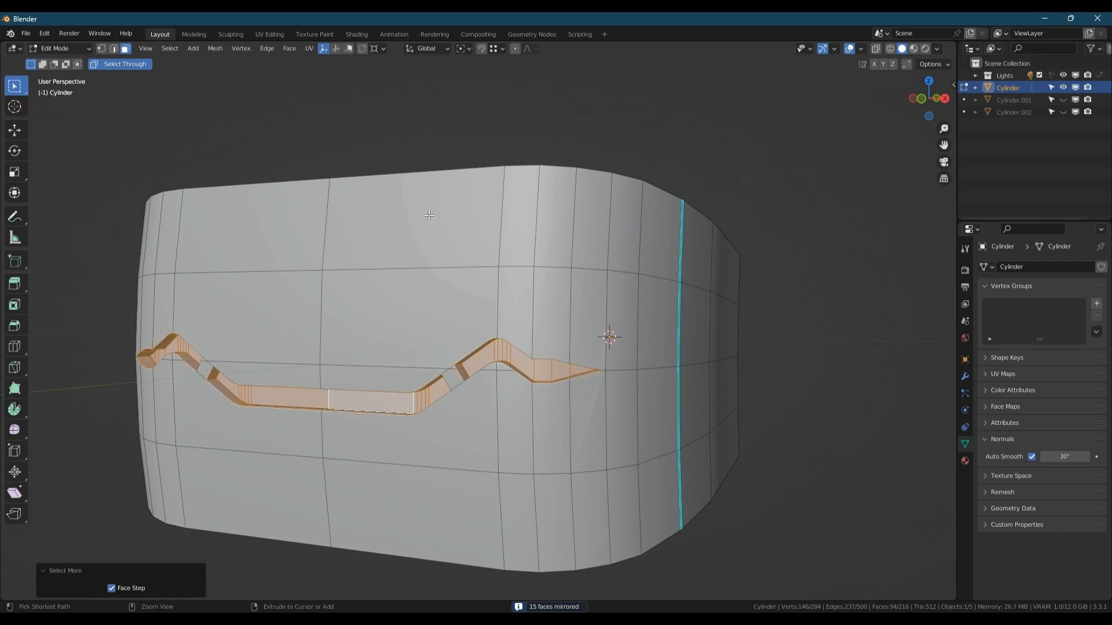
Invert the face selection and deselect the sidewall and inner faces, leaving only the outer tread surface selected.
key("ctrl+i")
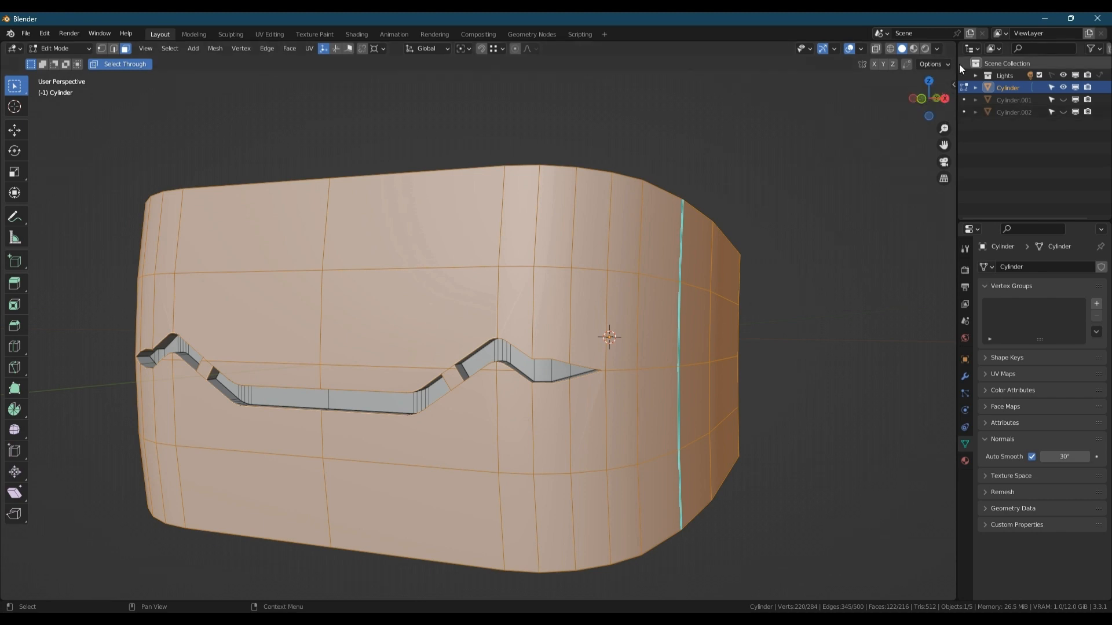
left_click(944, 99)
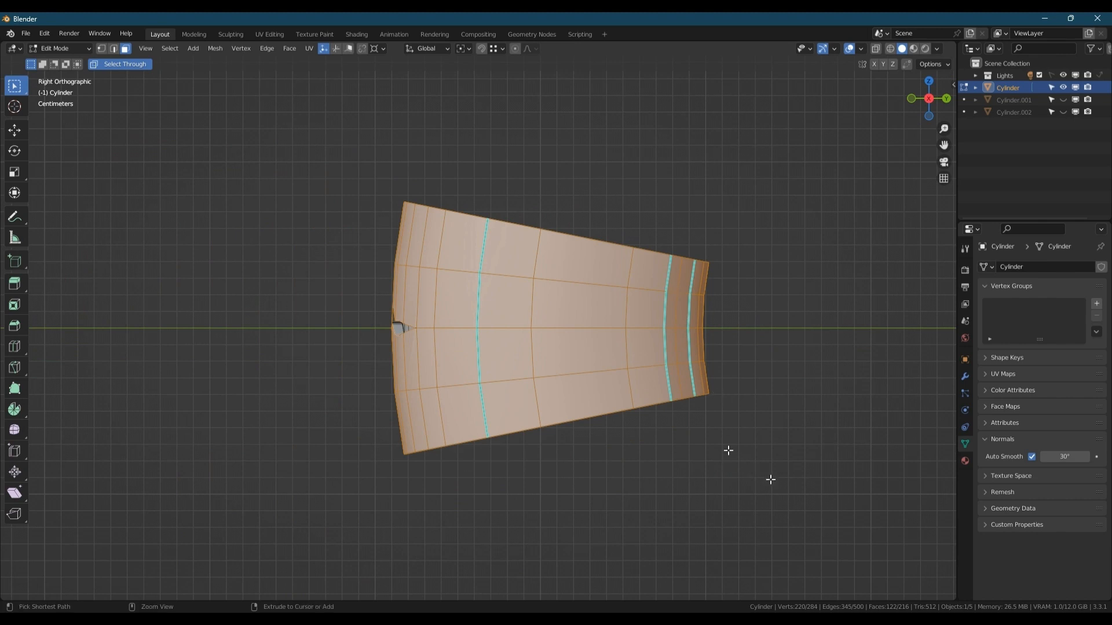
key("alt+z")
left_click_drag(778, 480, 439, 159)
key("alt+z")
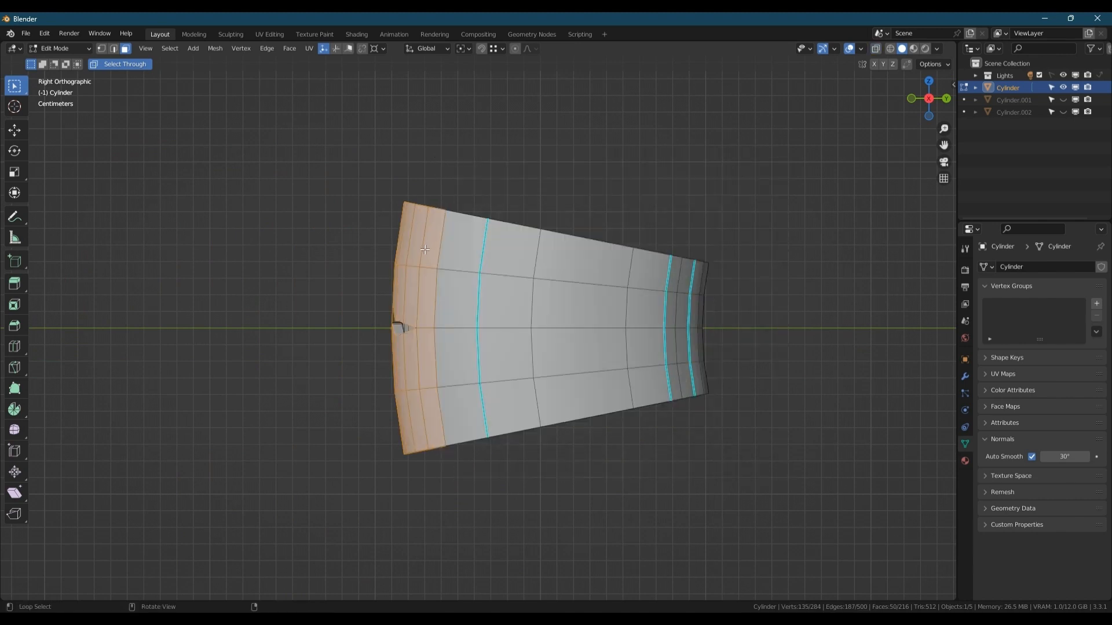
middle_click_drag(426, 248, 486, 268)
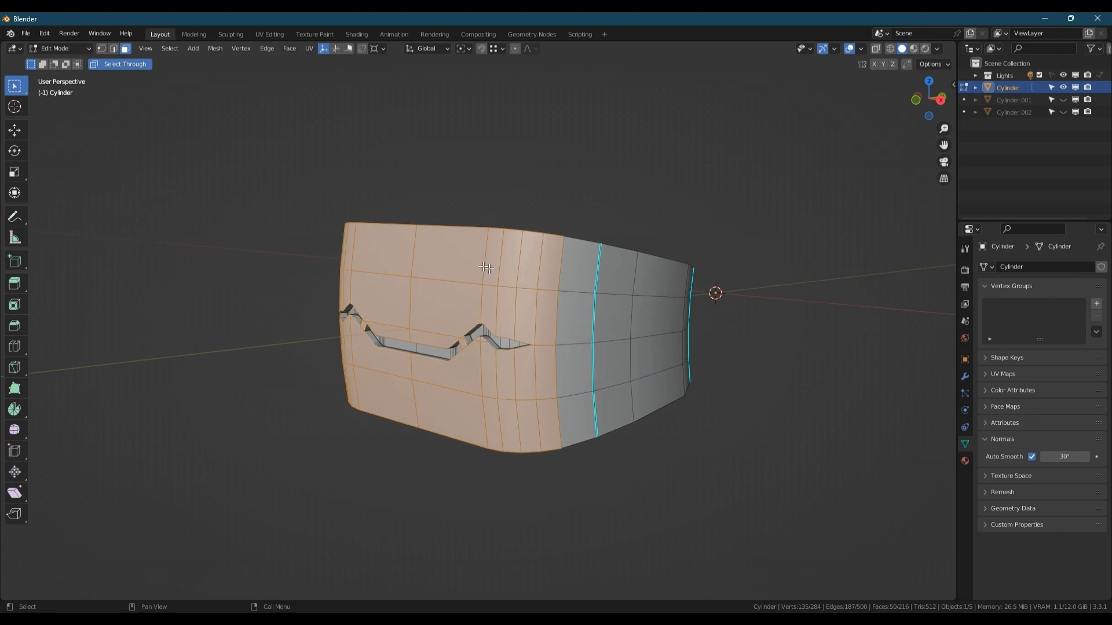
Create a vertex group on the wedge, assign the selected outer tread faces to it, and return to Object Mode.
middle_click_drag(481, 308, 452, 326)
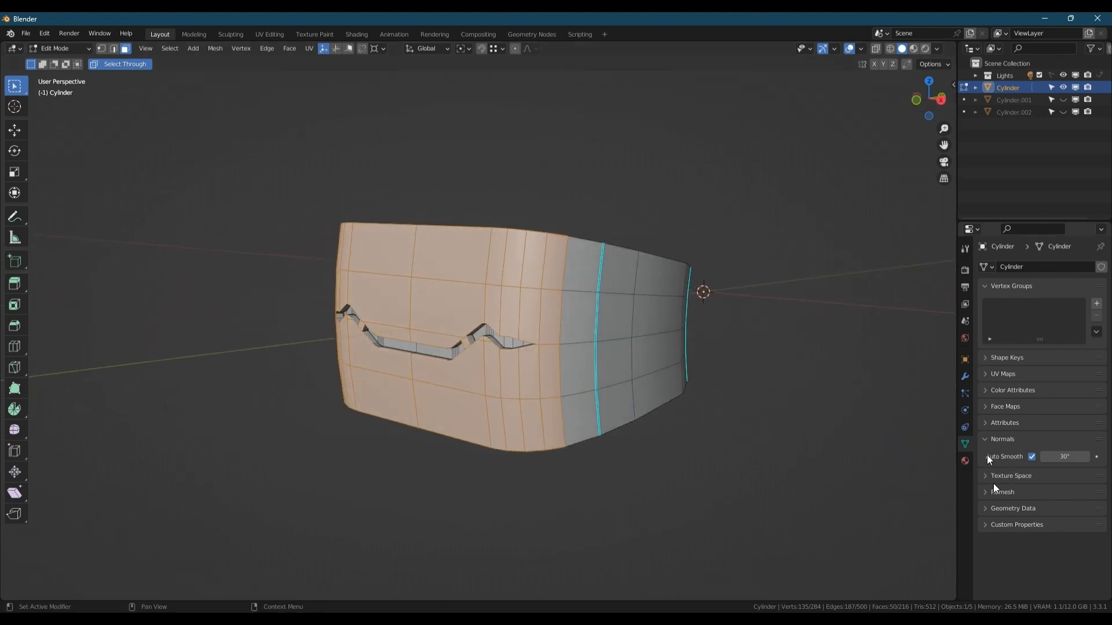
left_click(1096, 305)
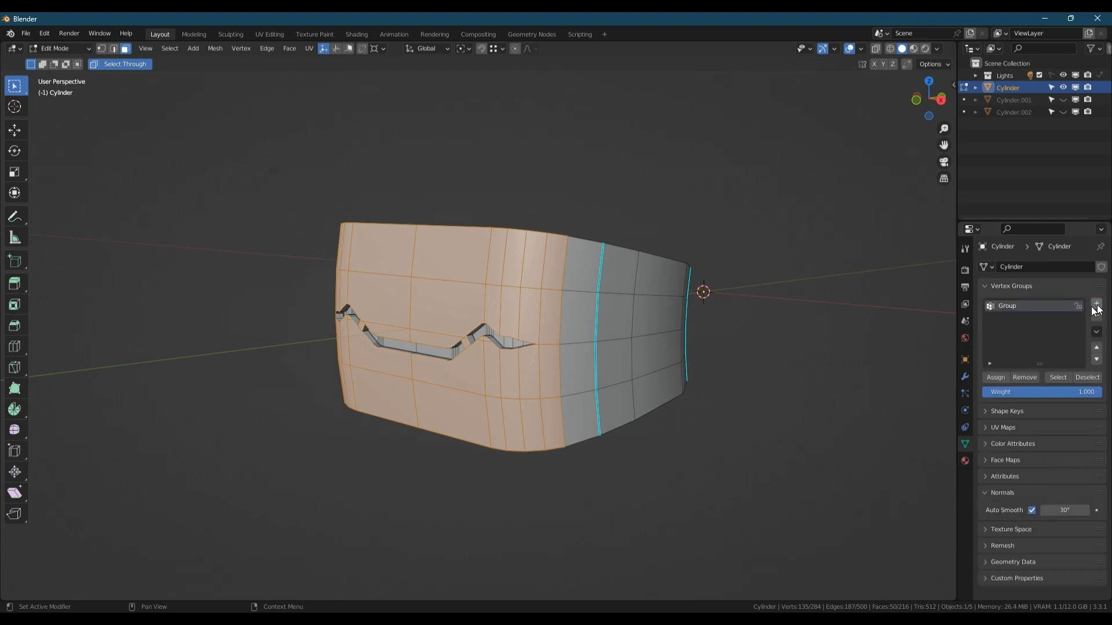
left_click(1002, 377)
key("Tab")
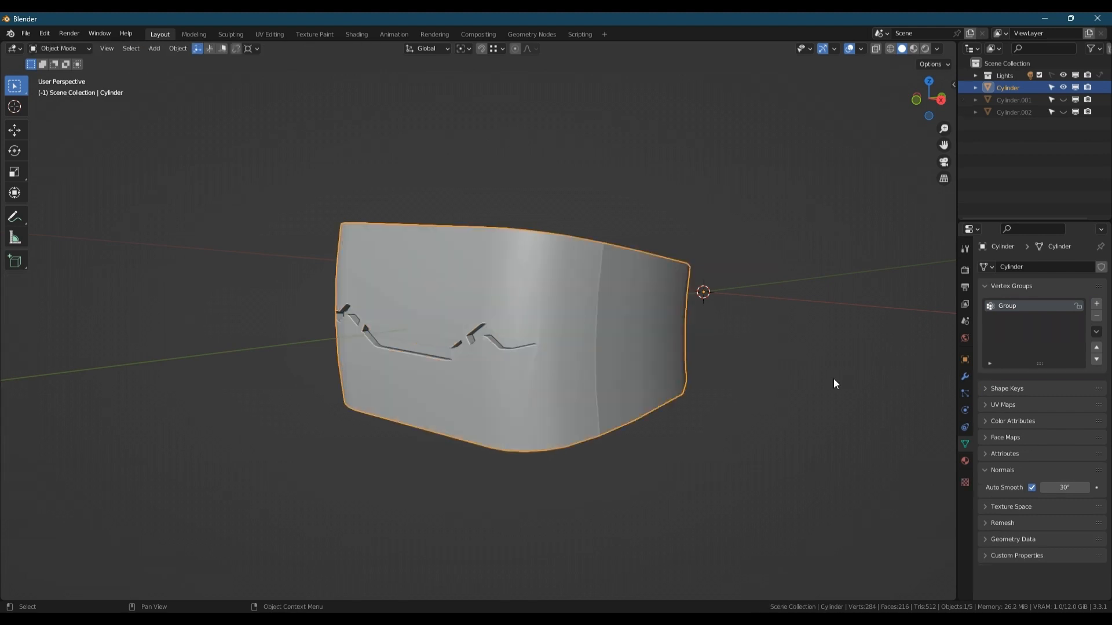
Add a Data Transfer modifier to the wedge with Cylinder.002 as source, limited to the vertex group Group.
left_click(965, 377)
left_click(991, 266)
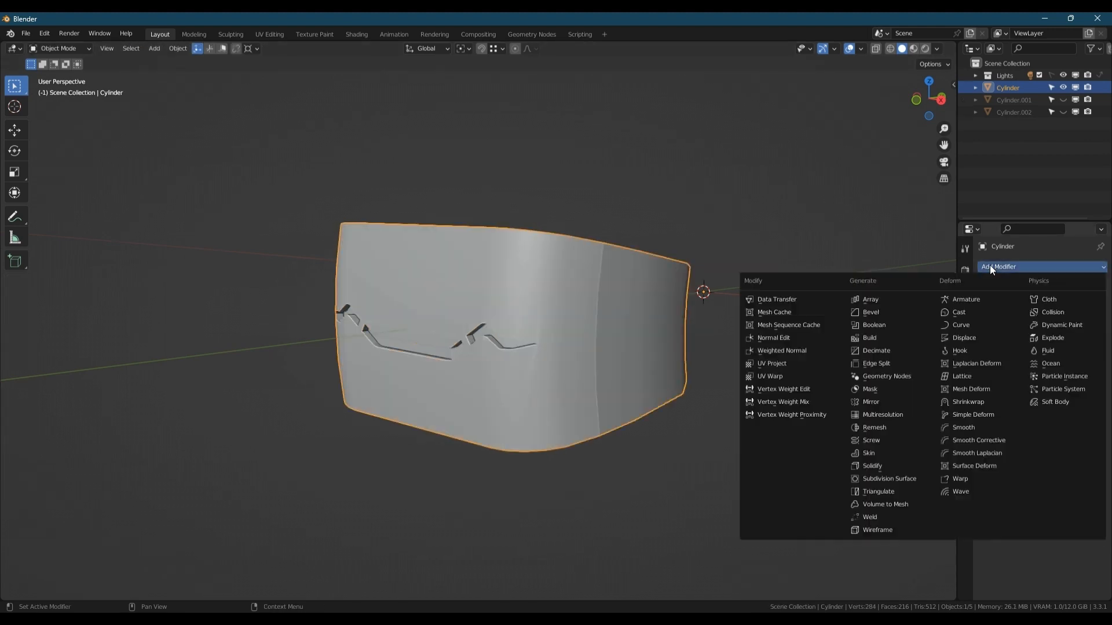
left_click(794, 301)
left_click(1042, 303)
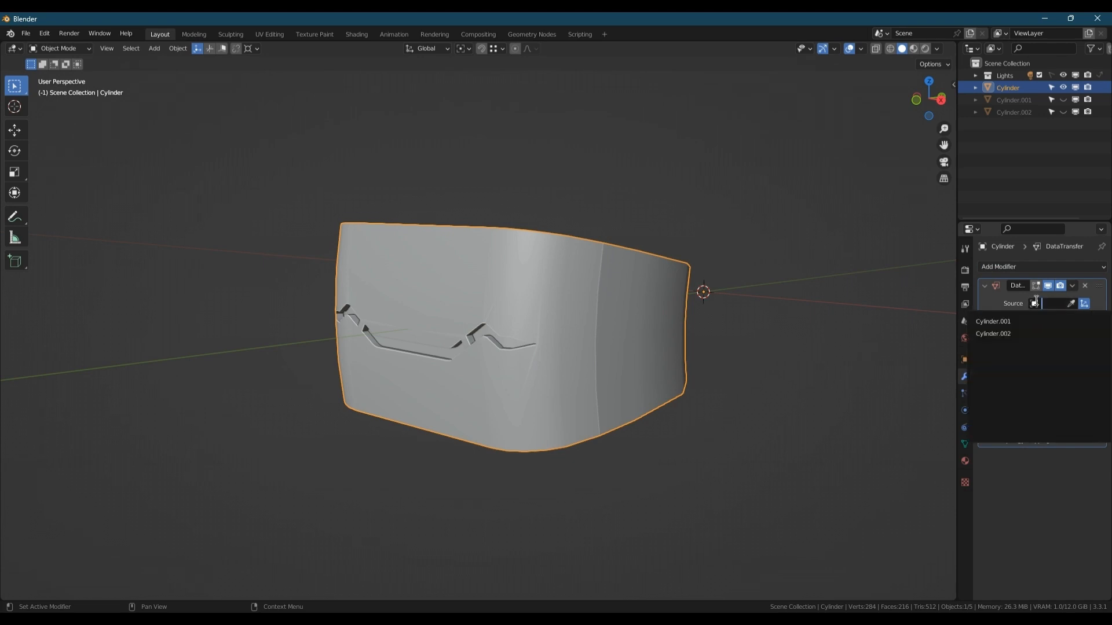
left_click(992, 333)
left_click(1034, 347)
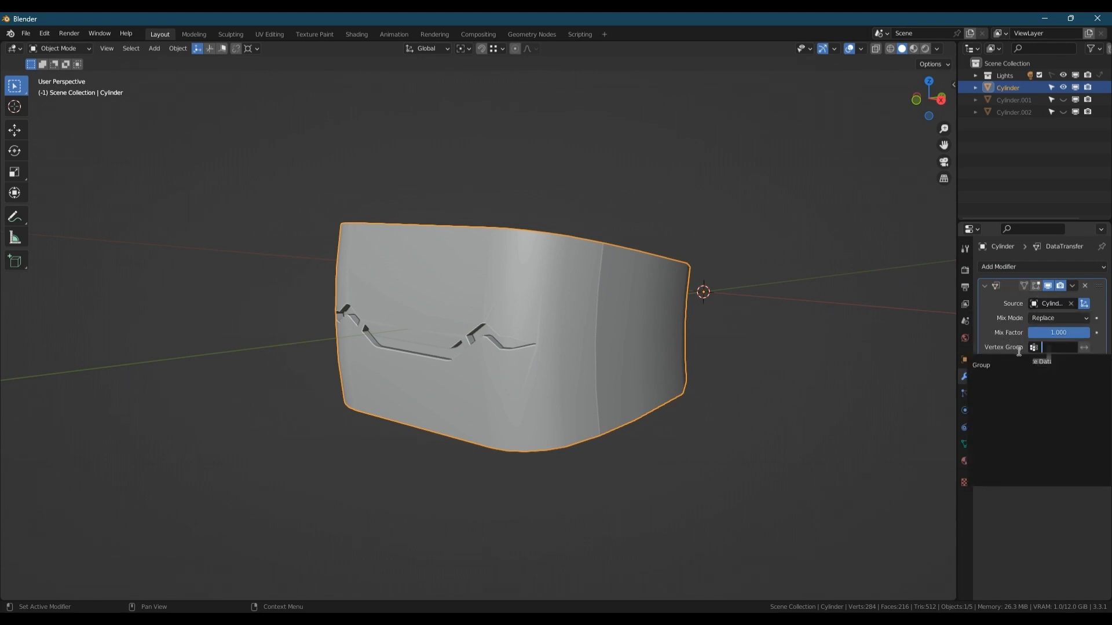
left_click(992, 364)
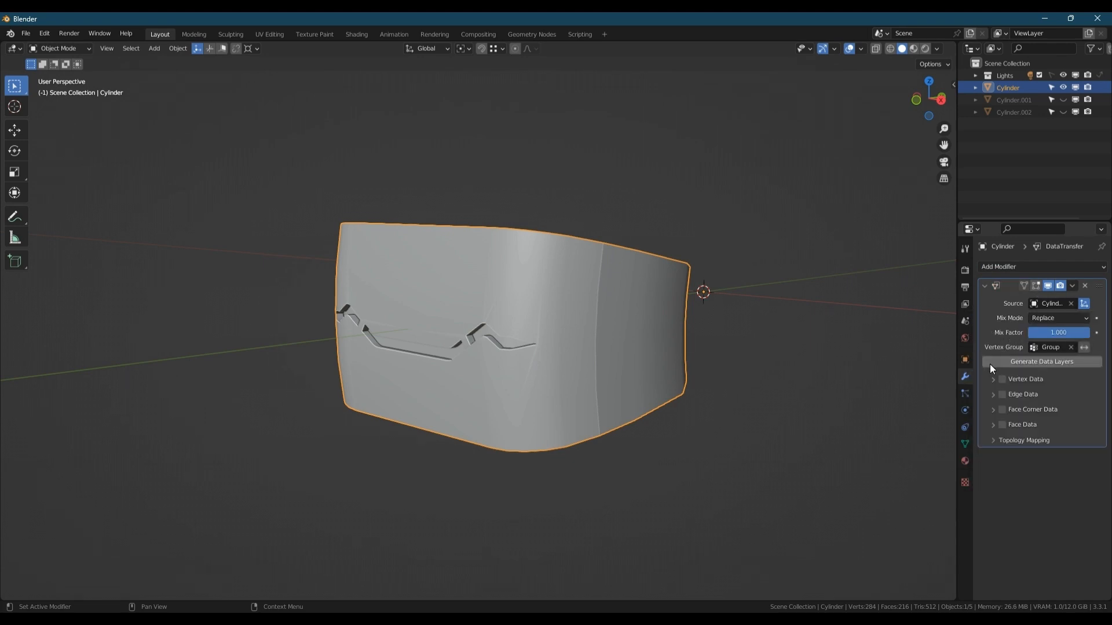
Enable Face Corner Data in the Data Transfer modifier, transferring Custom Normals with Projected Face Interpolated mapping.
left_click(994, 410)
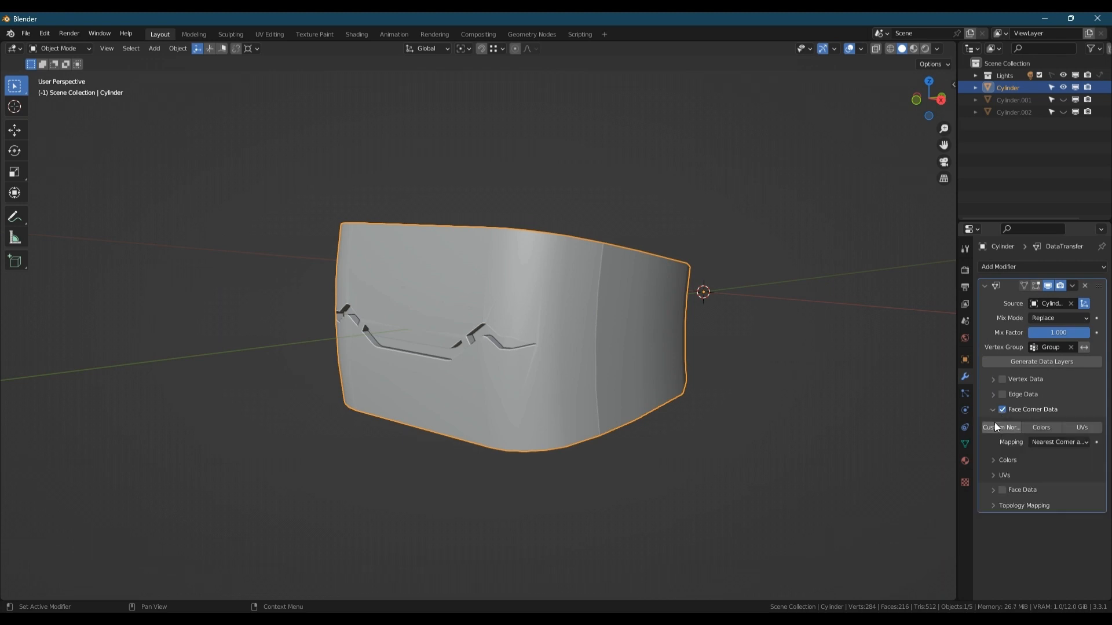
left_click(996, 427)
left_click(1030, 437)
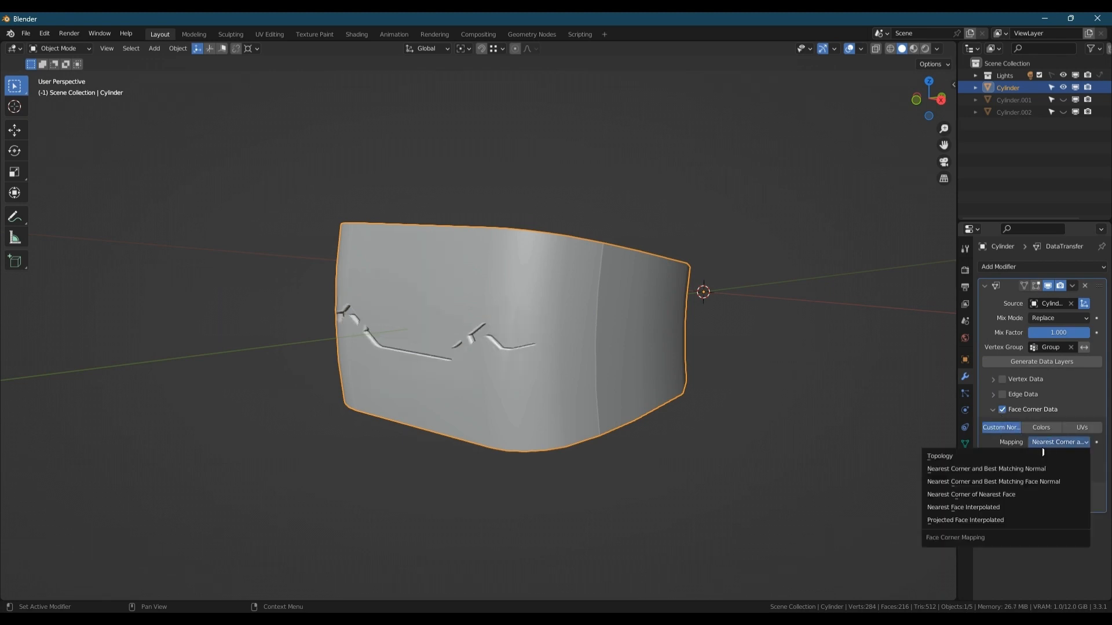
left_click(975, 520)
middle_click_drag(467, 325, 496, 304)
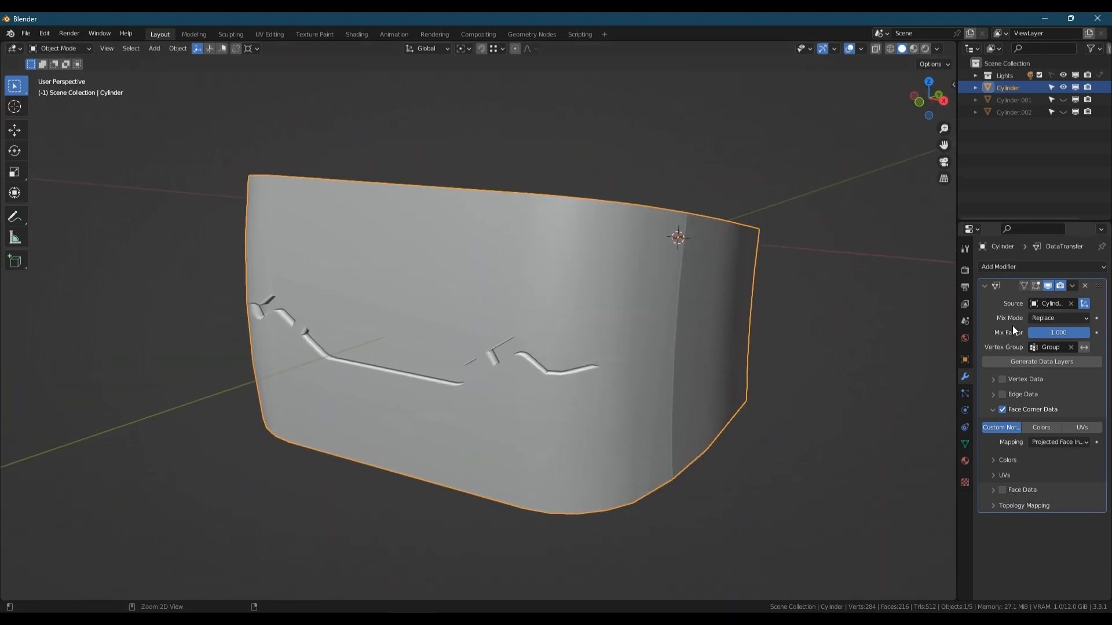
Apply the Data Transfer modifier and delete the wedge's vertex group.
key("ctrl+a")
left_click(965, 443)
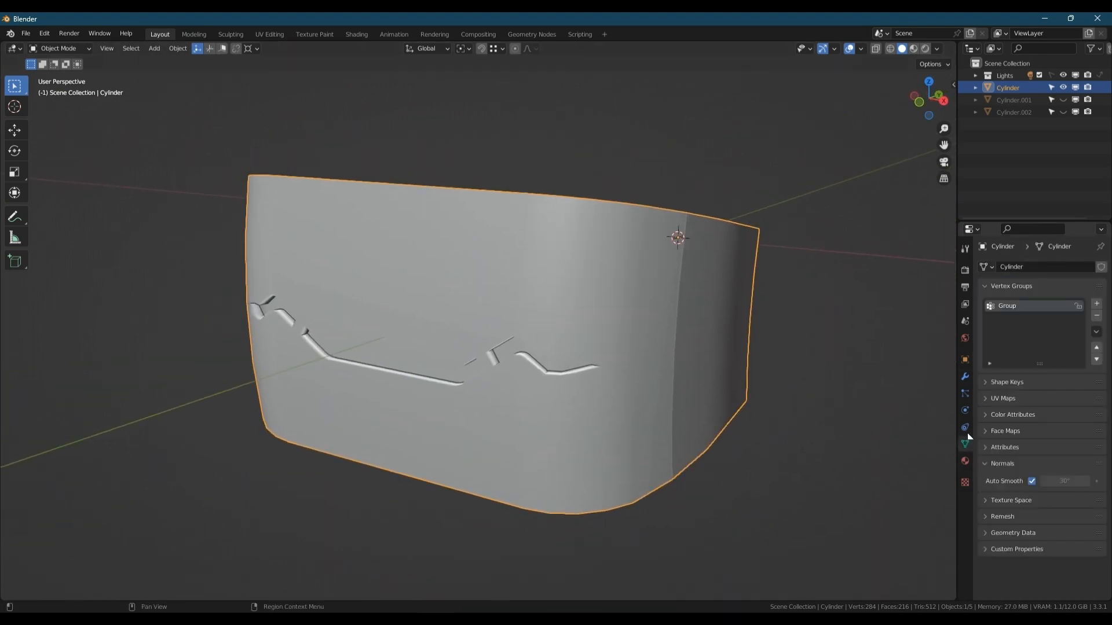
left_click(1096, 316)
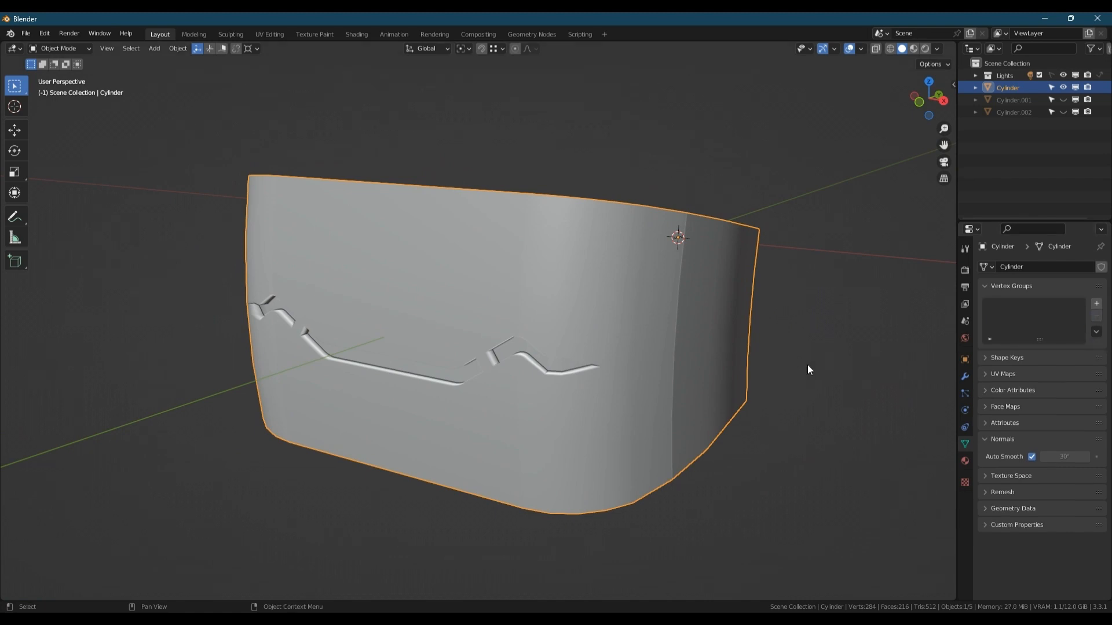
Duplicate the tire wedge and rotate the copy 22.5° about the global X axis.
scroll(693, 394, "down", 4)
middle_click_drag(678, 422, 581, 375, "shift")
middle_click_drag(747, 423, 523, 372)
scroll(582, 386, "down", 2)
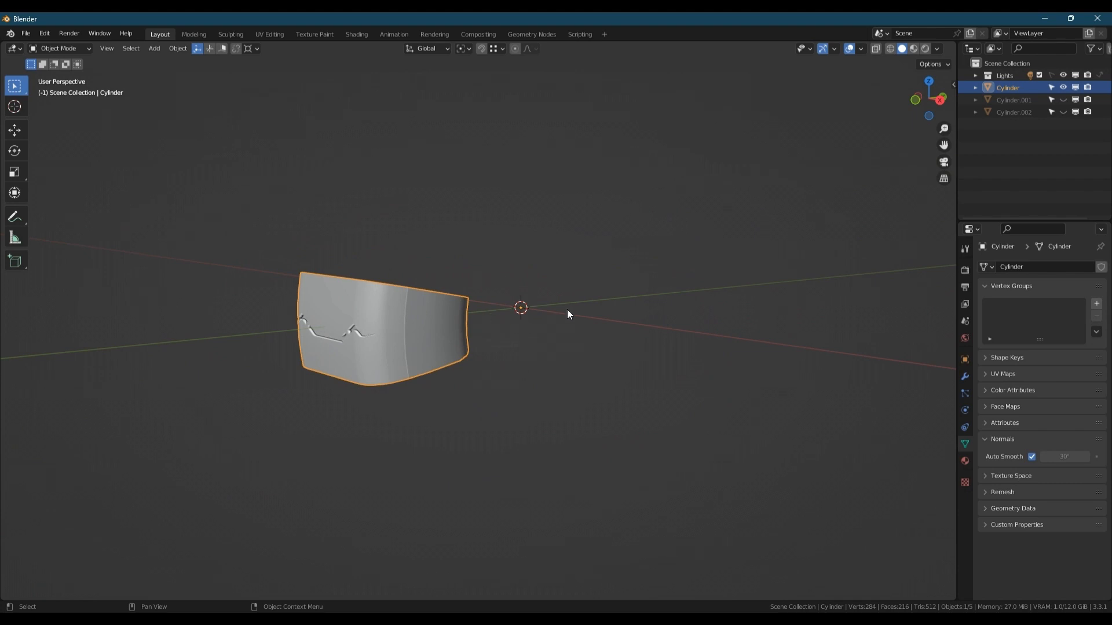
key("shift+d")
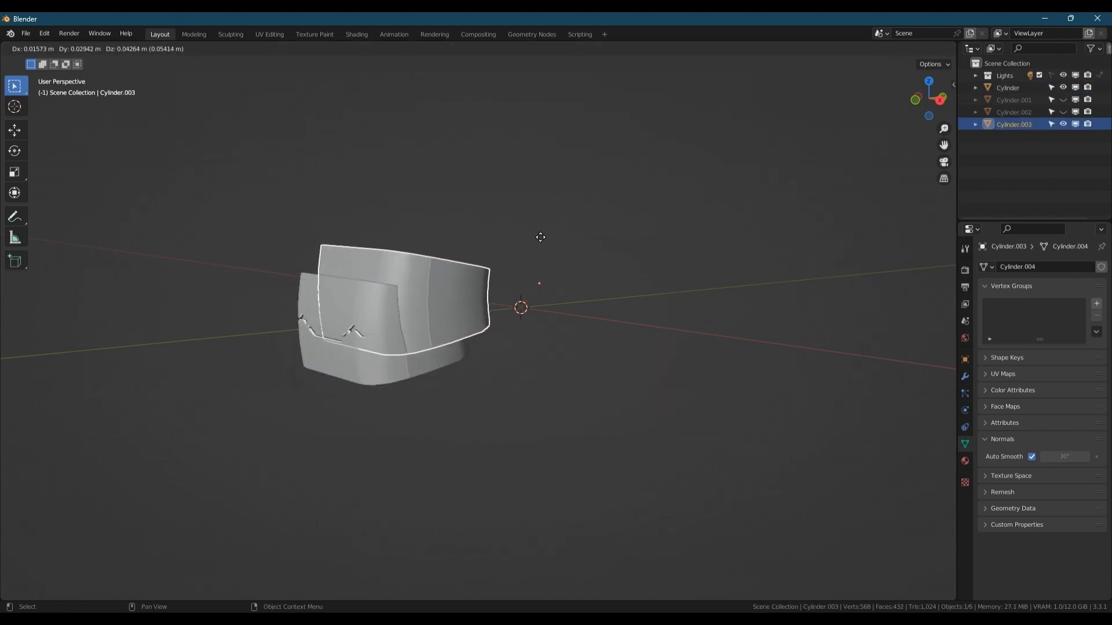
key("r")
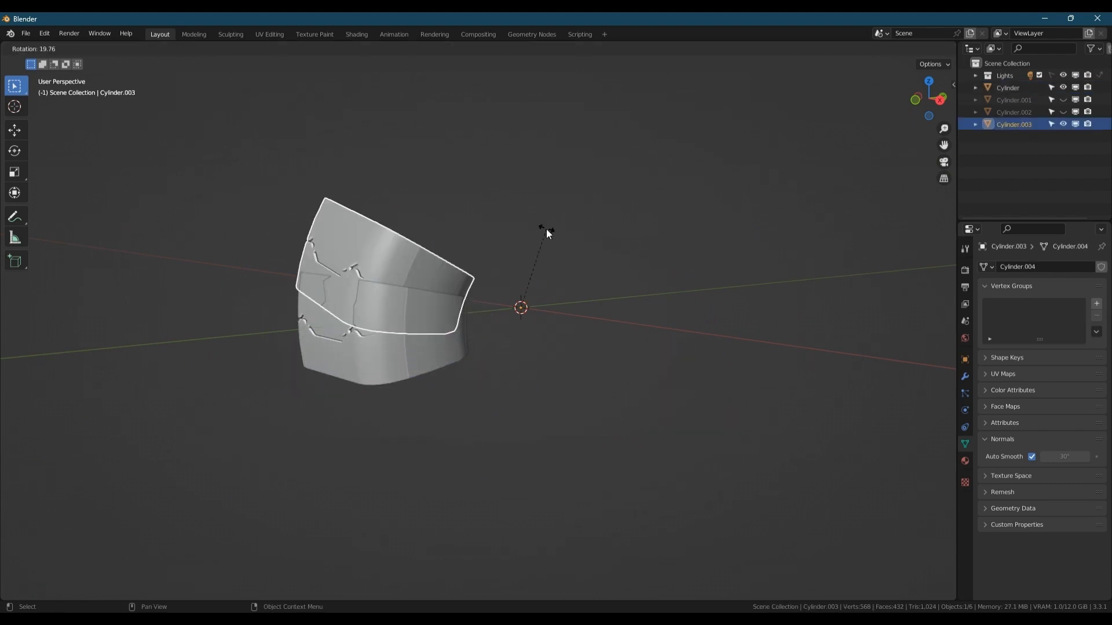
type("x")
type("22")
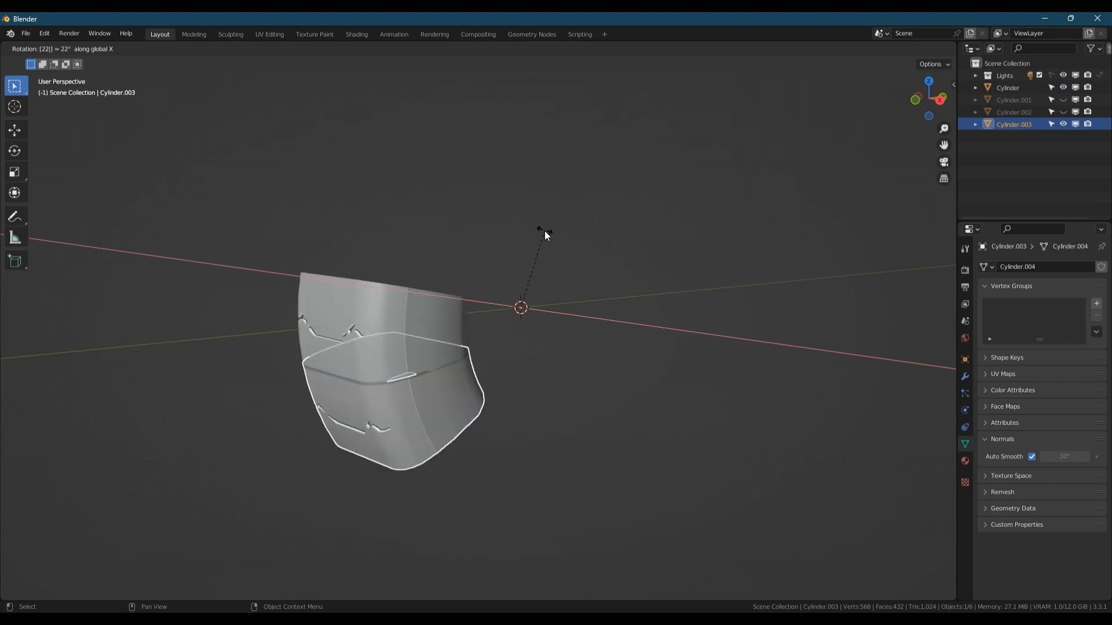
type(".5")
key("Return")
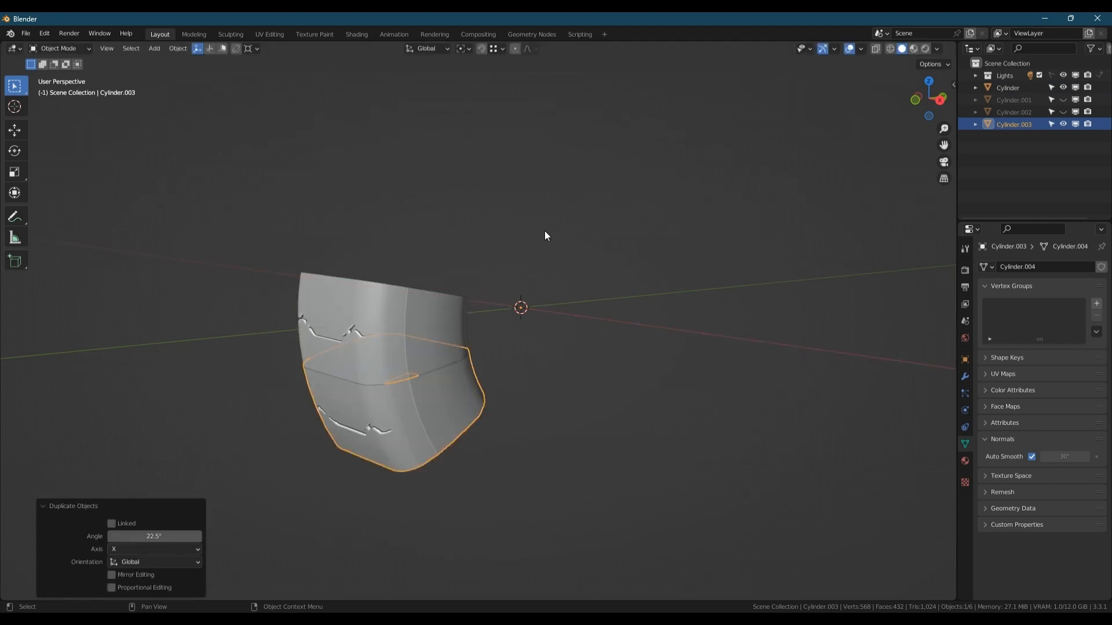
Repeat the 22.5° rotated duplication until 16 wedges form a complete tire ring.
middle_click_drag(523, 294, 537, 303)
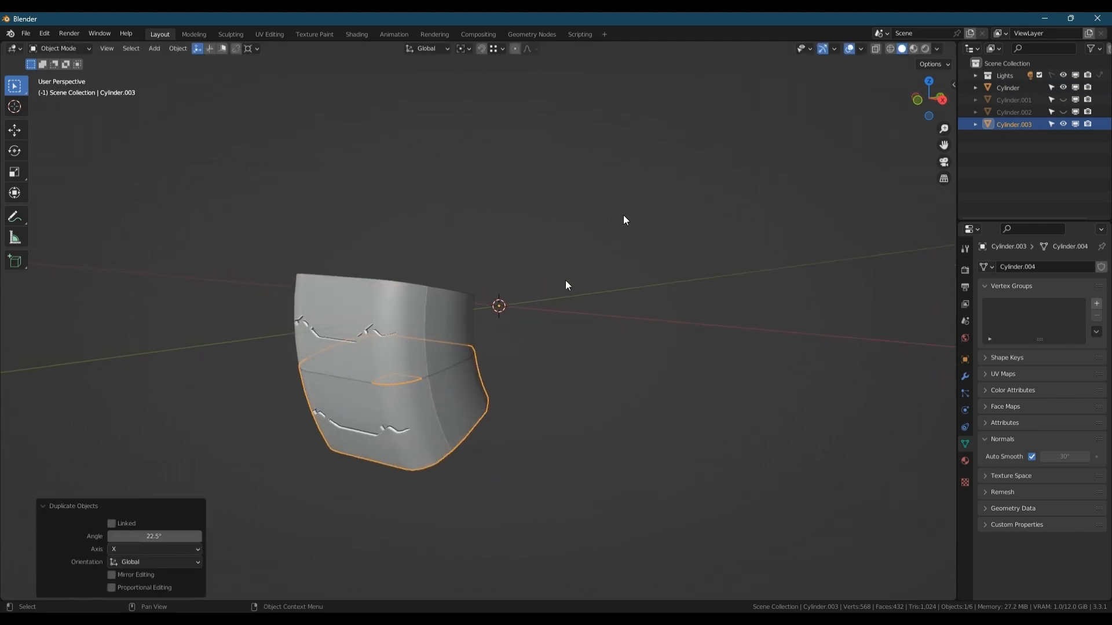
key("shift+r")
key("shift+r")
key("shift+r")
key("shift+r")
key("shift+r")
key("shift+r")
key("shift+r")
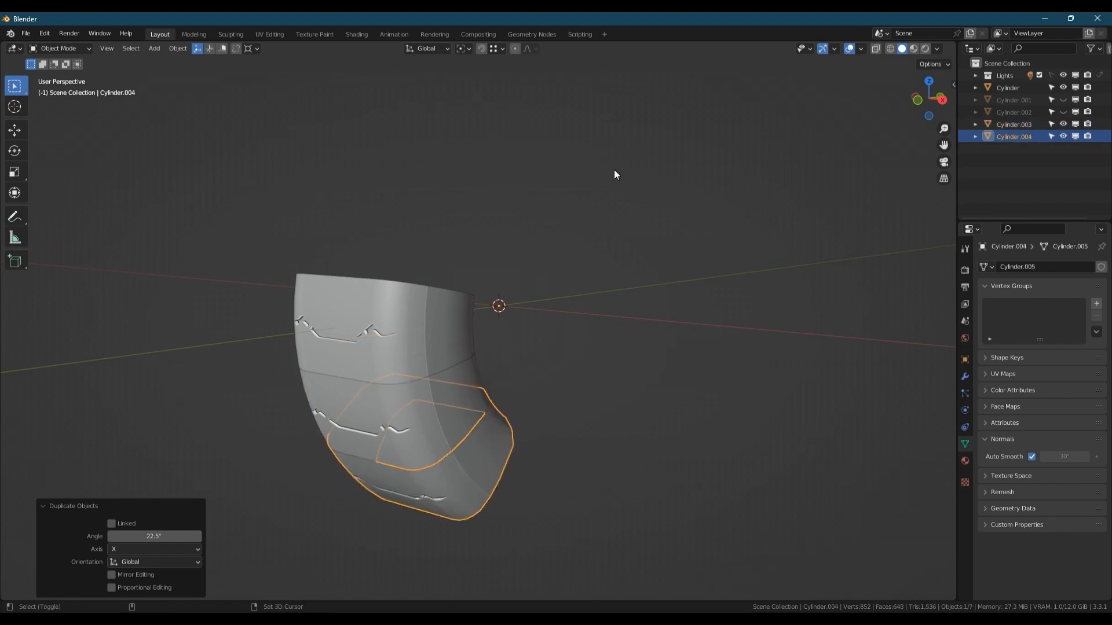
key("shift+r")
key("shift+r")
key("shift+r")
key("shift+r")
key("shift+r")
key("shift+r")
key("shift+r")
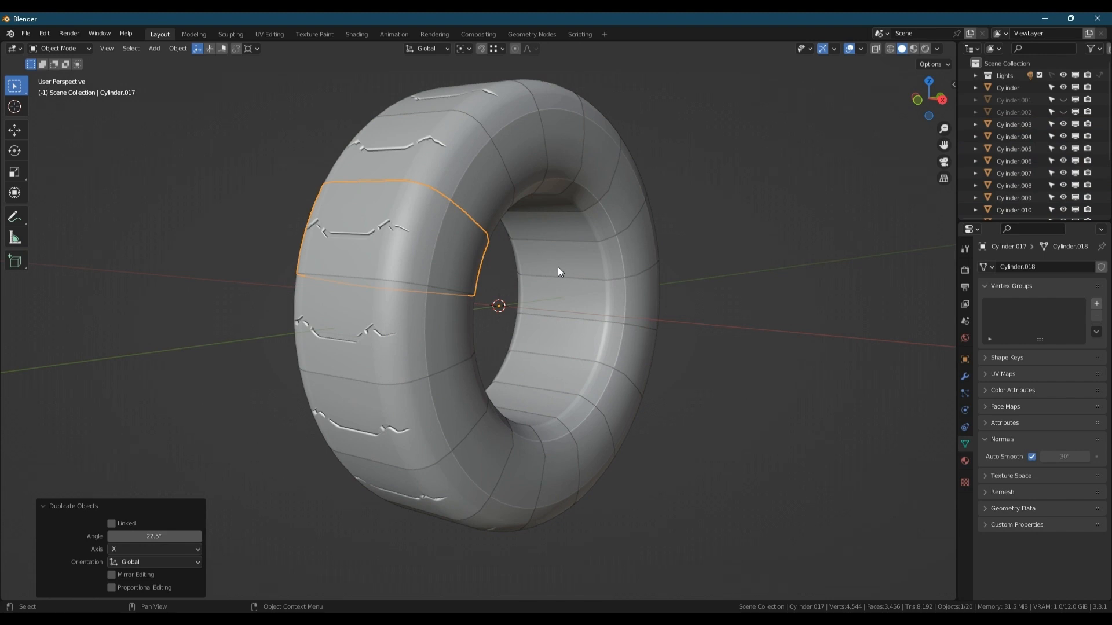
Join all tire segments into one object and merge its vertices by a distance of 0.0001 m.
left_click_drag(782, 542, 200, 81)
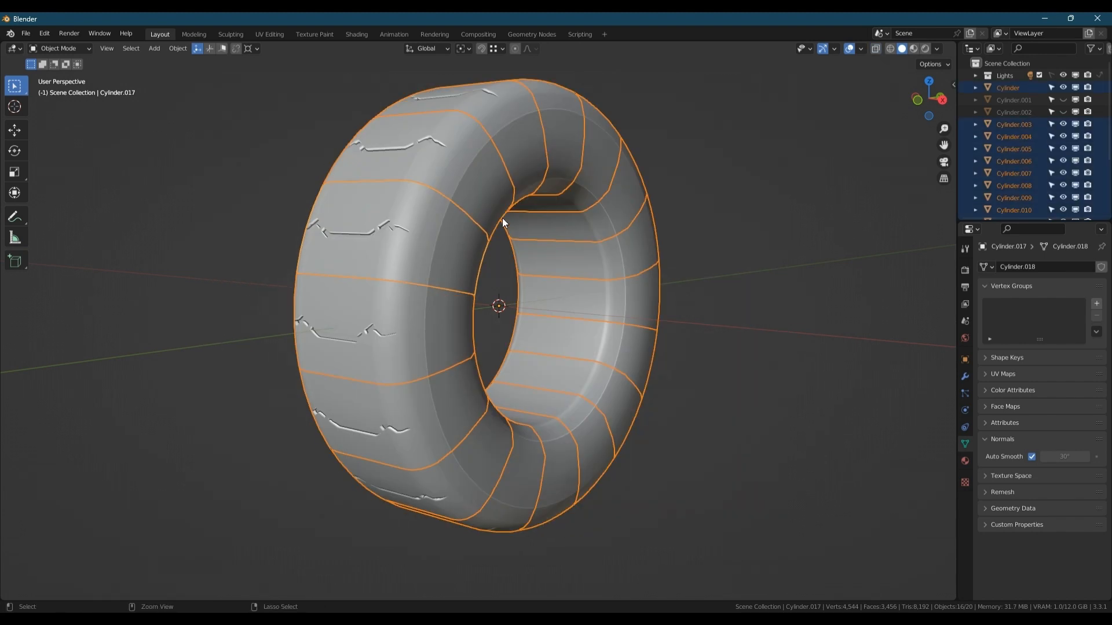
key("ctrl+j")
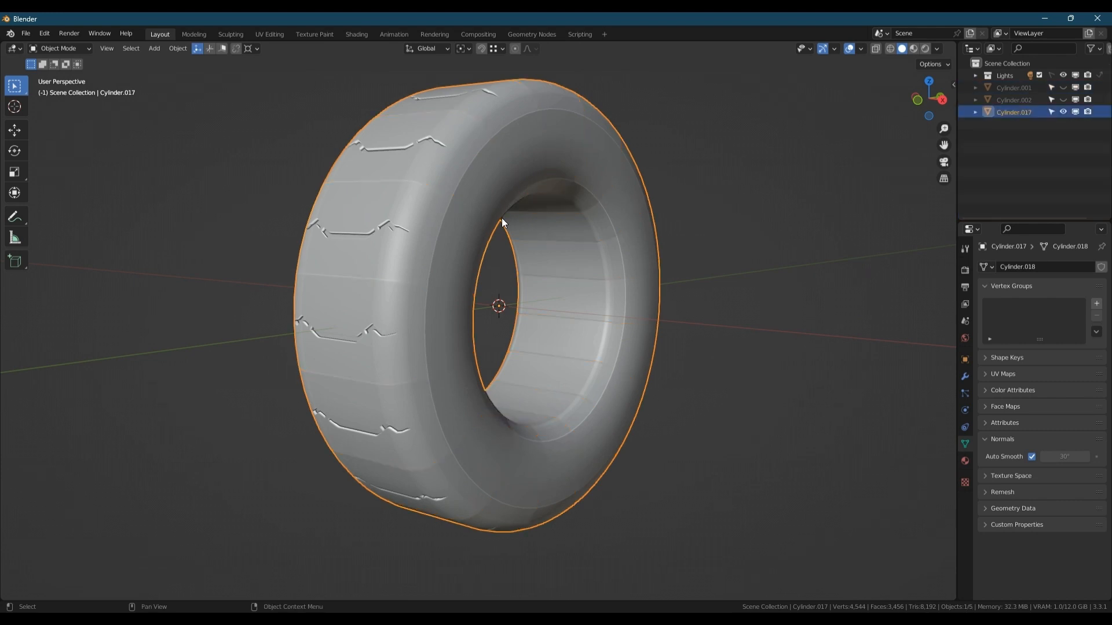
key("Tab")
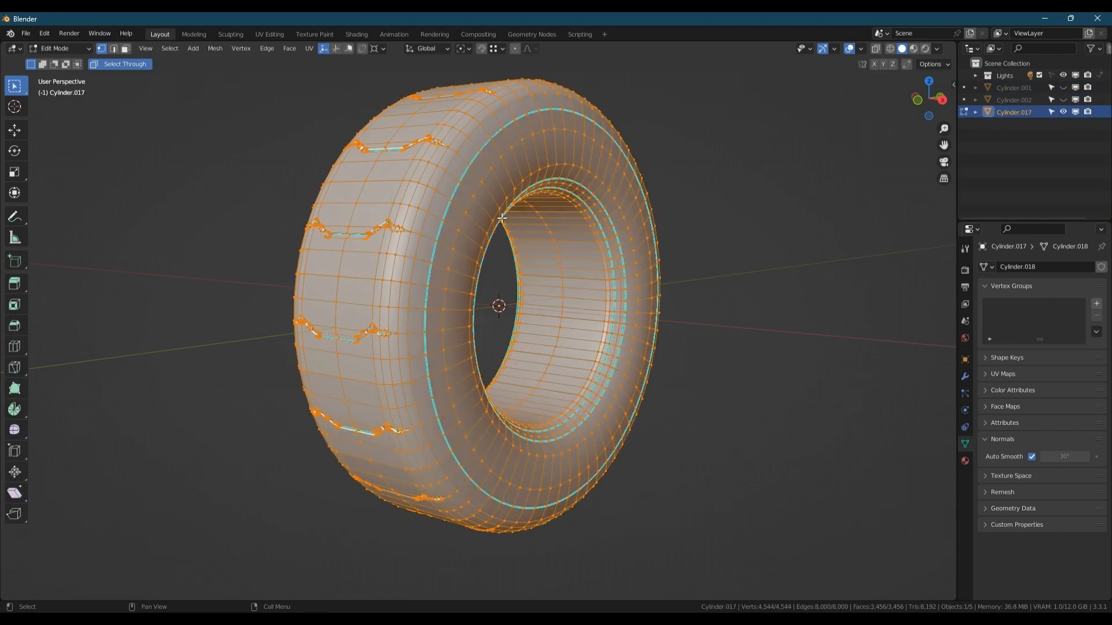
key("m")
left_click(503, 220)
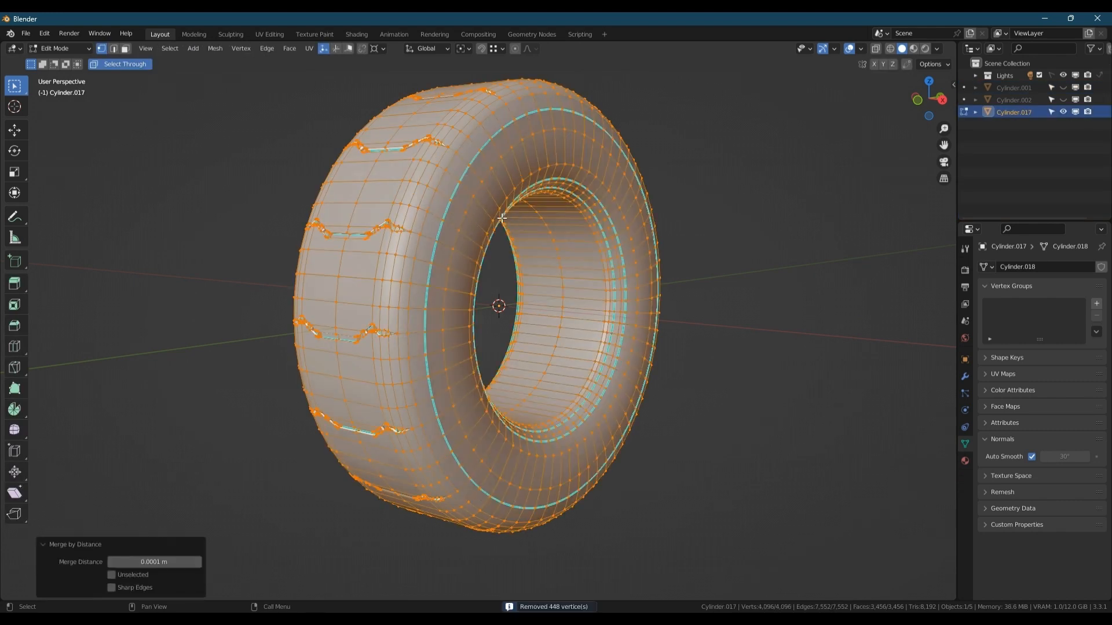
key("Tab")
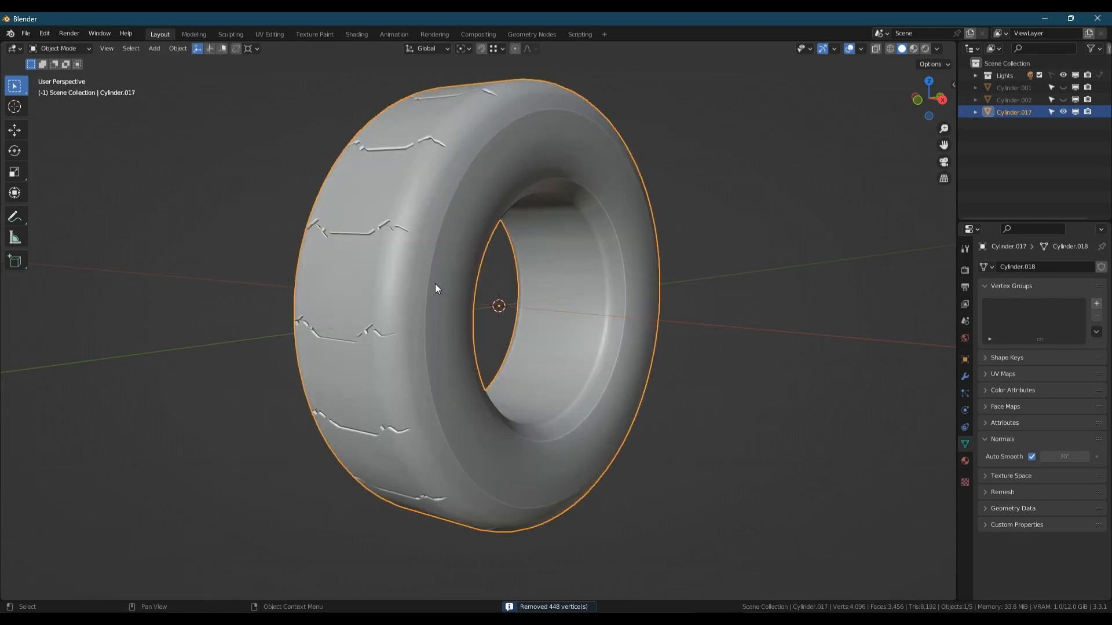
Split the workspace into two side-by-side viewports, set one to Rendered shading, and hide the Lights collection.
middle_click_drag(435, 284, 439, 319)
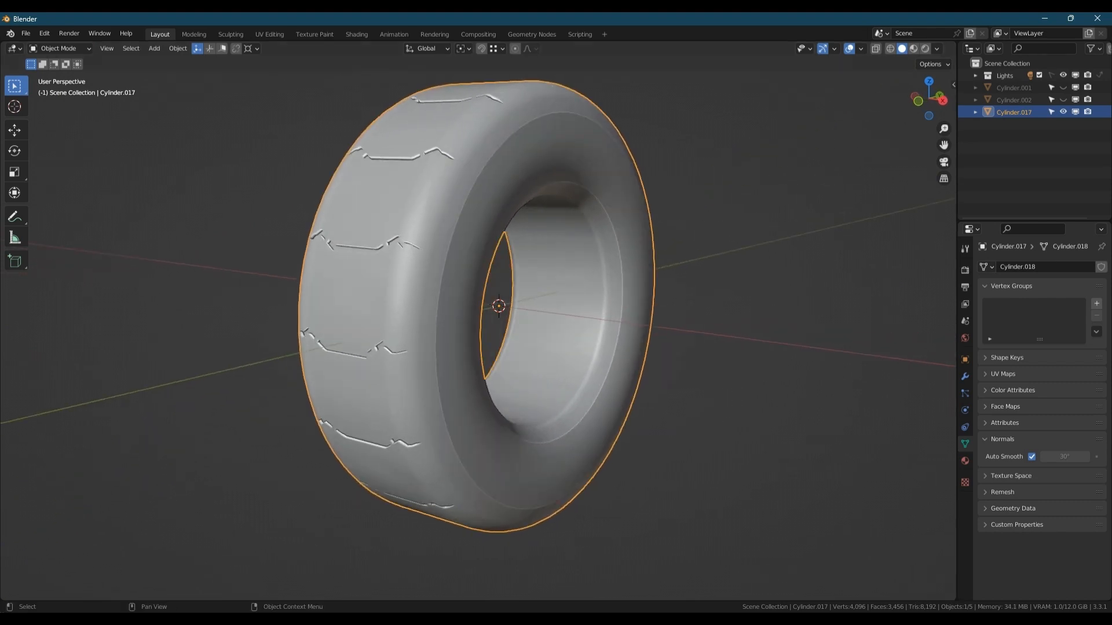
left_click_drag(951, 599, 517, 487)
scroll(504, 51, "down", 3)
left_click(487, 48)
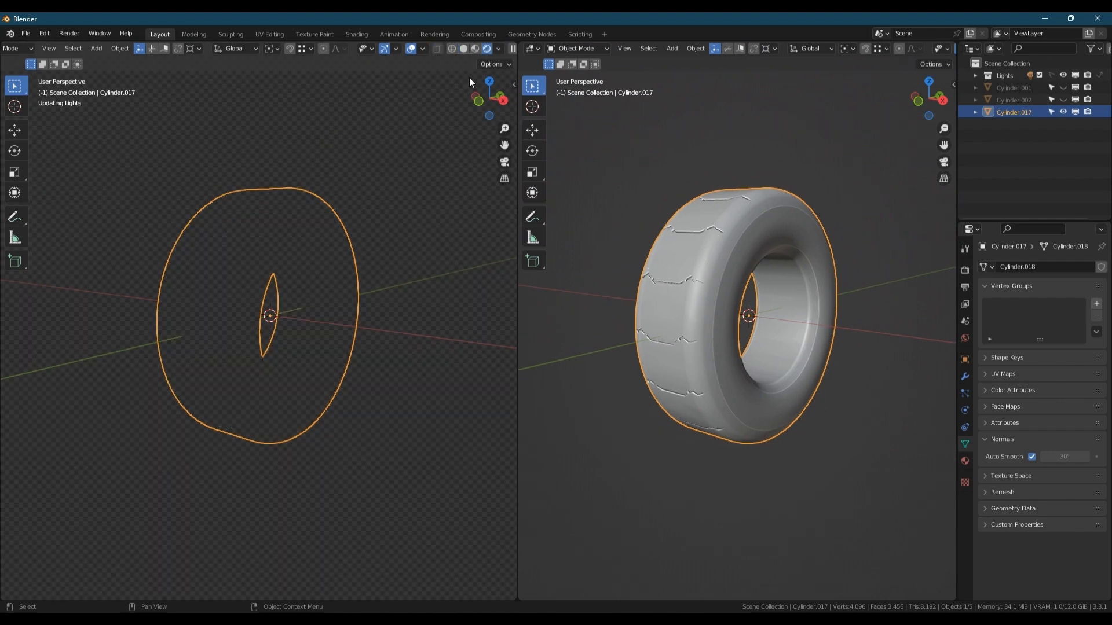
scroll(223, 277, "up", 3)
left_click(1063, 75)
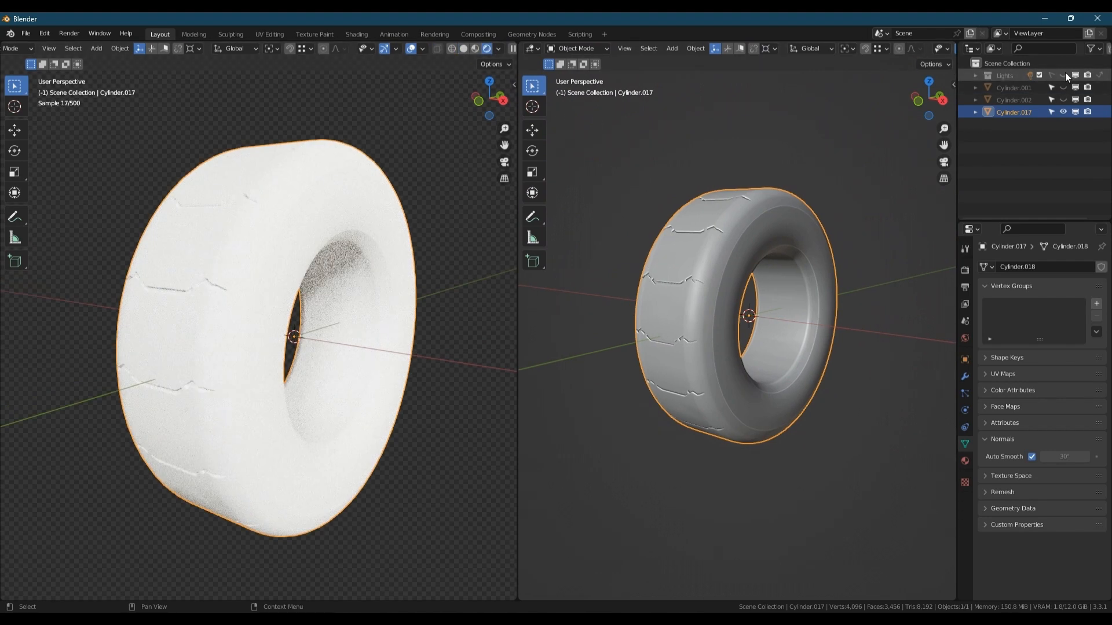
Switch the second viewport to the Shader Editor, hide its sidebar, and create a new material for the tire.
left_click(531, 48)
left_click(608, 158)
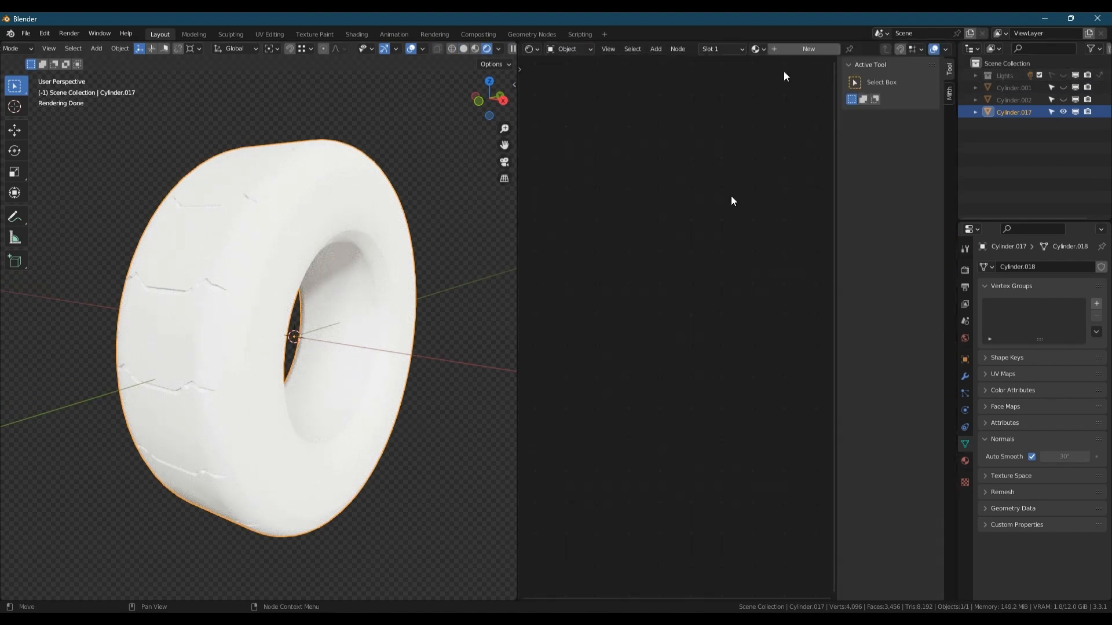
key("n")
left_click(807, 49)
middle_click_drag(642, 363, 773, 322)
Add an Ambient Occlusion node and a ColorRamp node in front of the Principled BSDF.
key("shift+a")
left_click(582, 268)
left_click(619, 293)
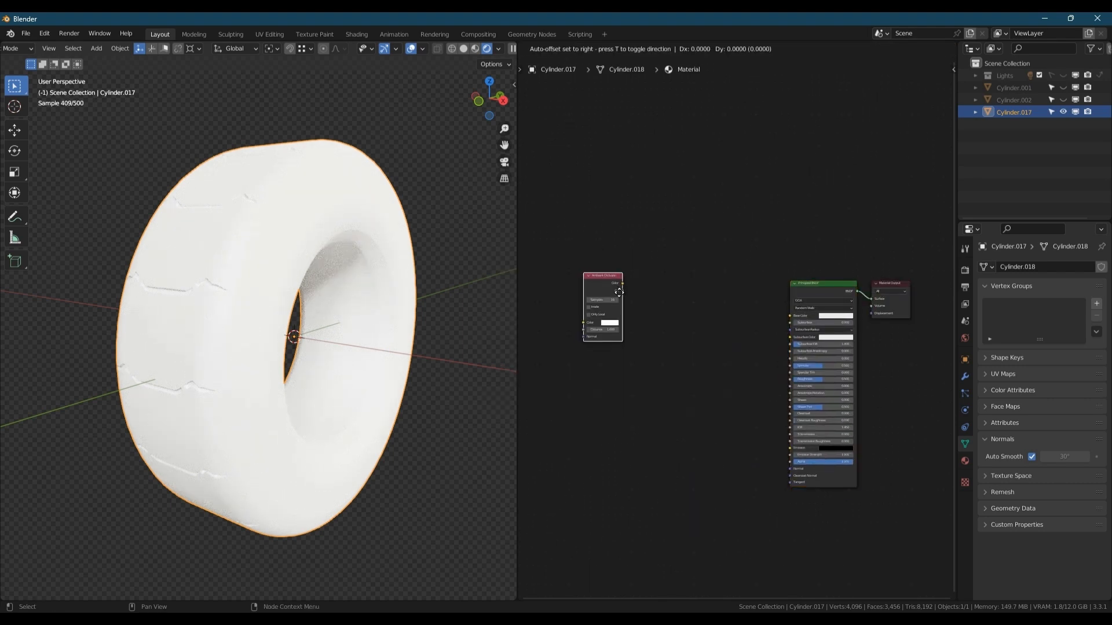
left_click(574, 300)
key("shift+a")
left_click(617, 290)
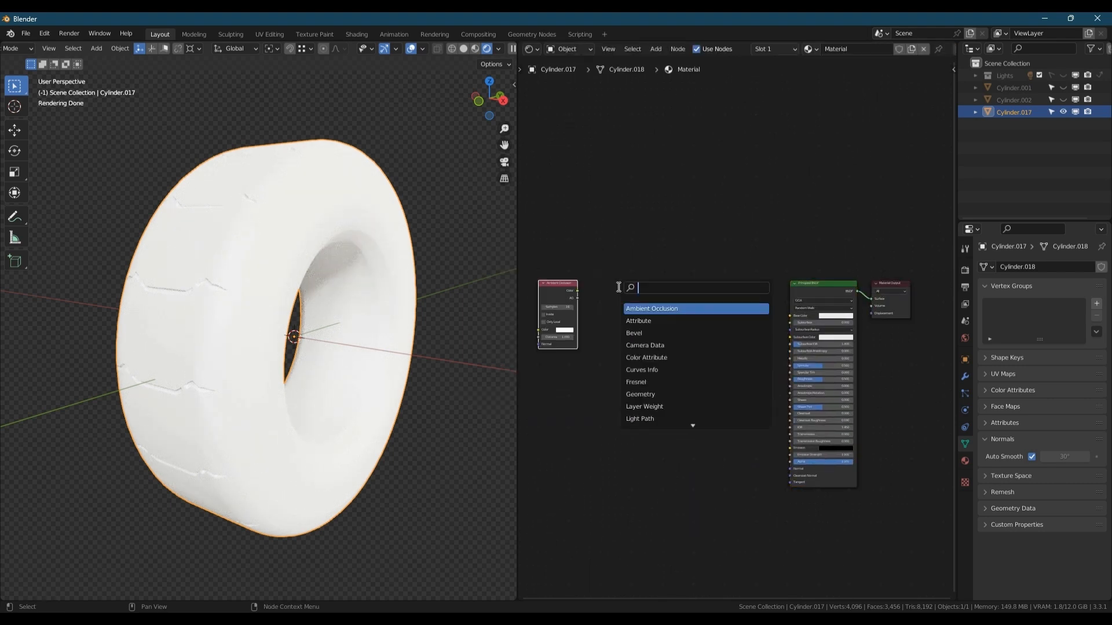
type("ram")
left_click(629, 306)
left_click(618, 299)
Add a Mix color node between the ColorRamp and the Principled BSDF.
key("shift+a")
left_click(621, 299)
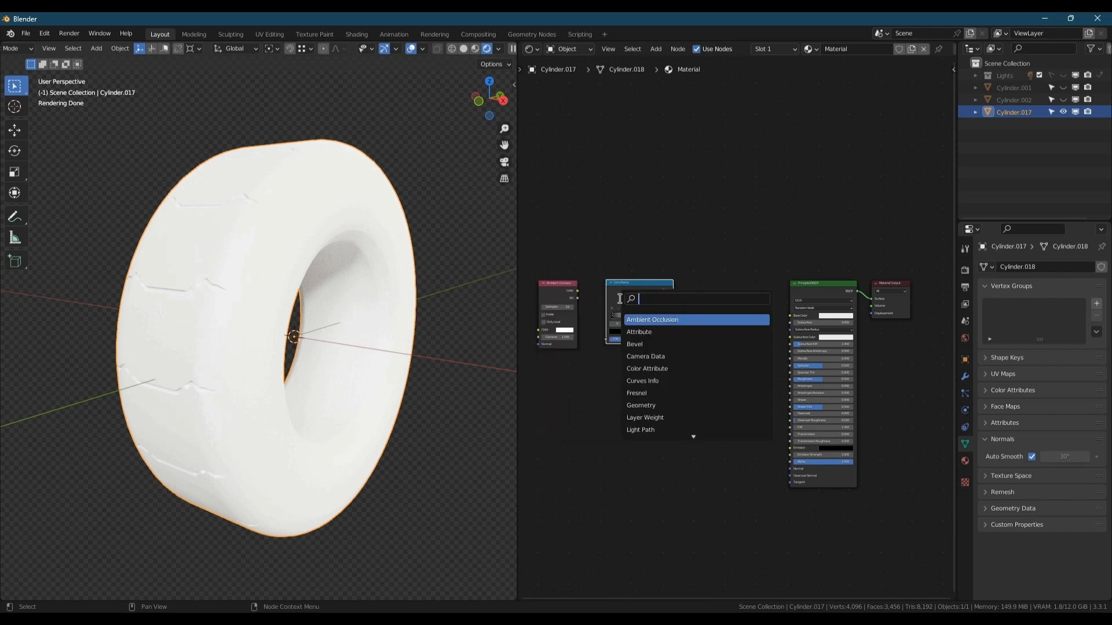
type("mix")
left_click(640, 317)
left_click(717, 299)
Connect Ambient Occlusion Color to the ColorRamp Fac, the ramp's Color to Mix Color1, and the Mix output to Base Color.
left_click_drag(577, 291, 606, 338)
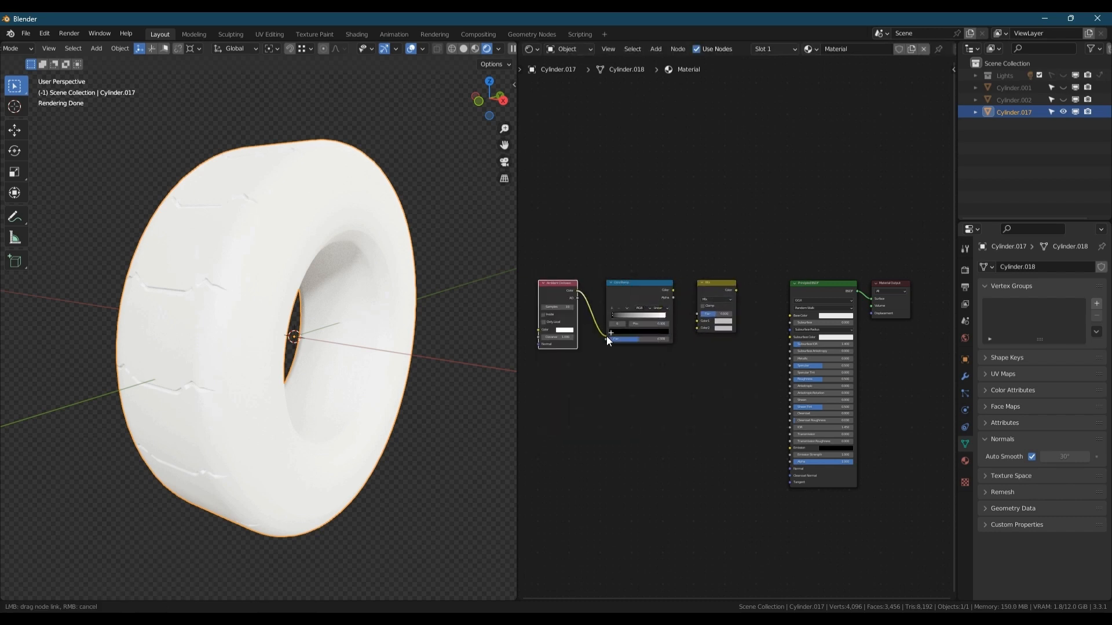
left_click_drag(673, 290, 697, 321)
left_click_drag(737, 290, 790, 316)
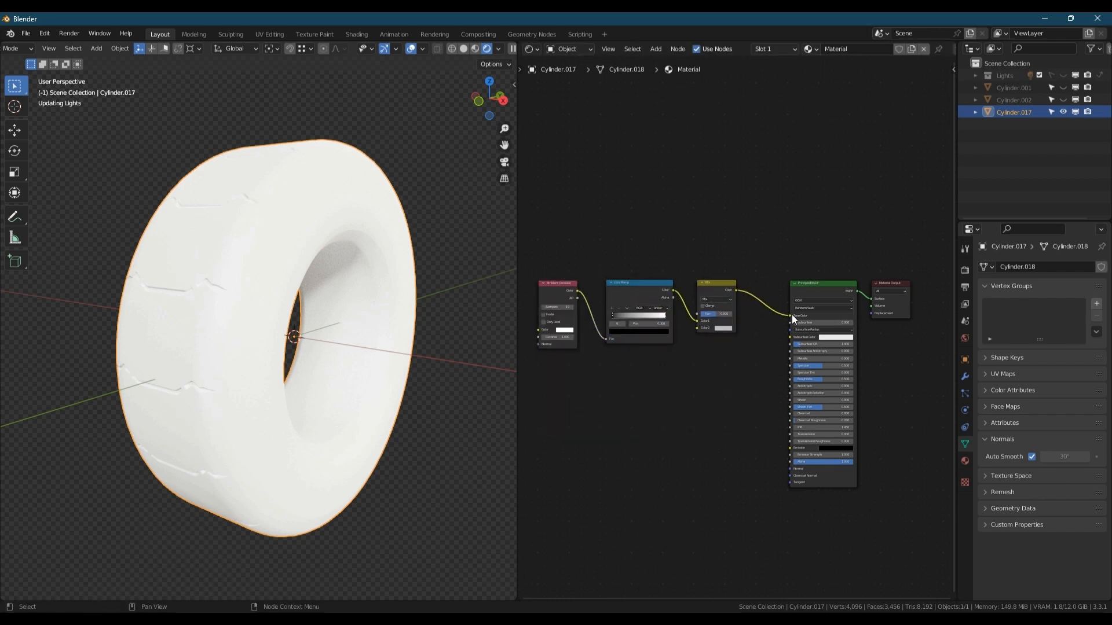
Set the Mix node's blend mode to Multiply with a factor of 1.000.
left_click(717, 299)
left_click(720, 313)
left_click_drag(720, 316, 770, 328)
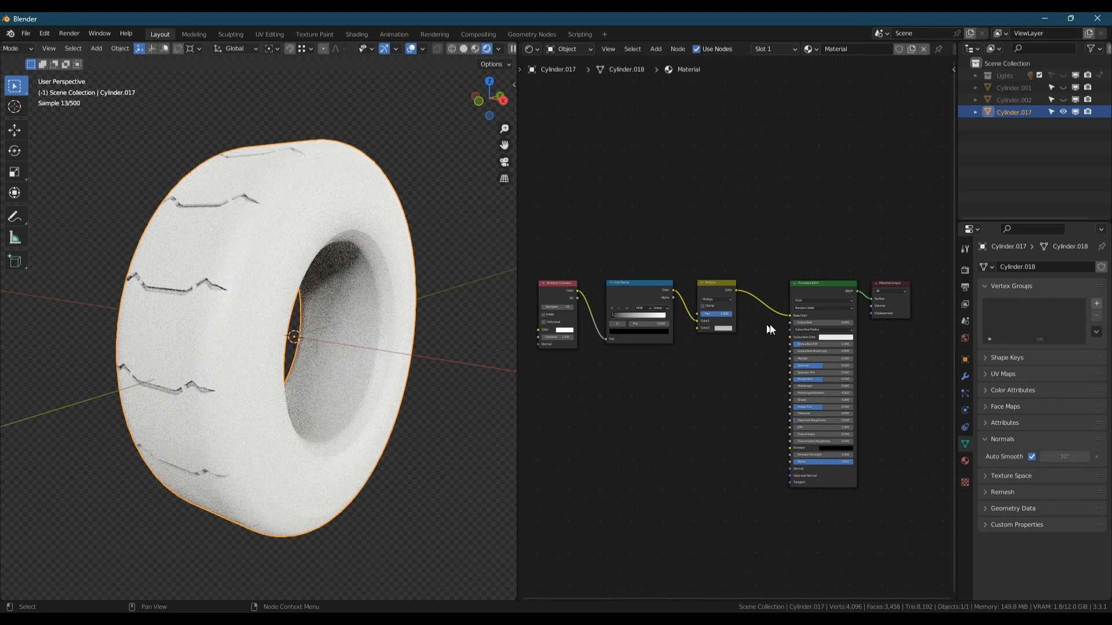
Set the ColorRamp's black stop position to 0.454 and darken the Multiply node's Color2 to a value of 0.049.
middle_click_drag(277, 332, 301, 335)
scroll(615, 322, "up", 3)
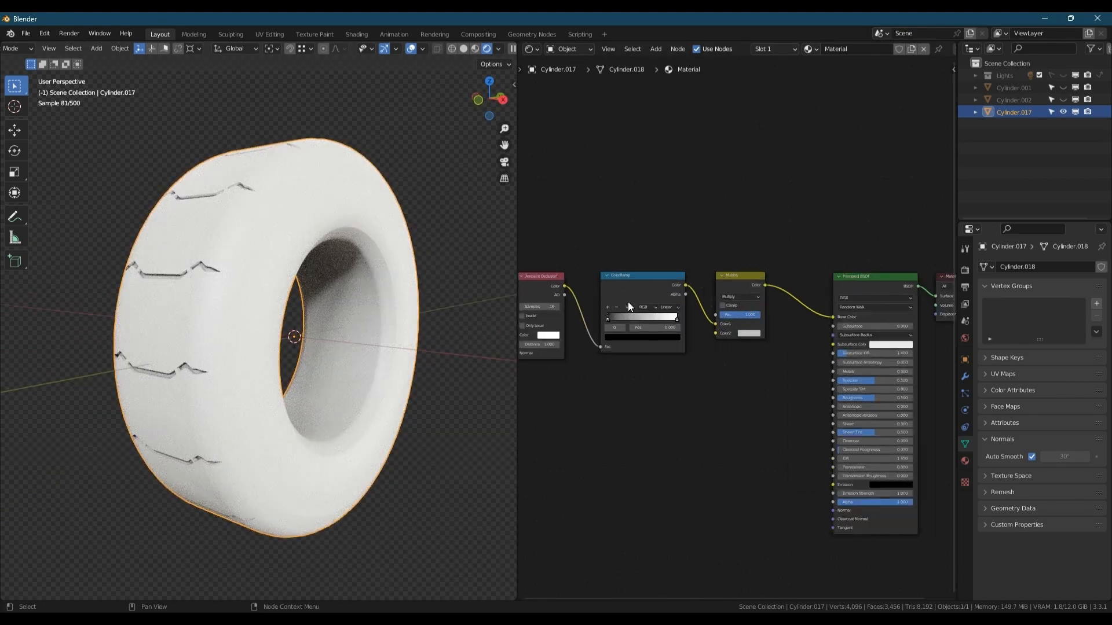
left_click_drag(604, 323, 648, 321)
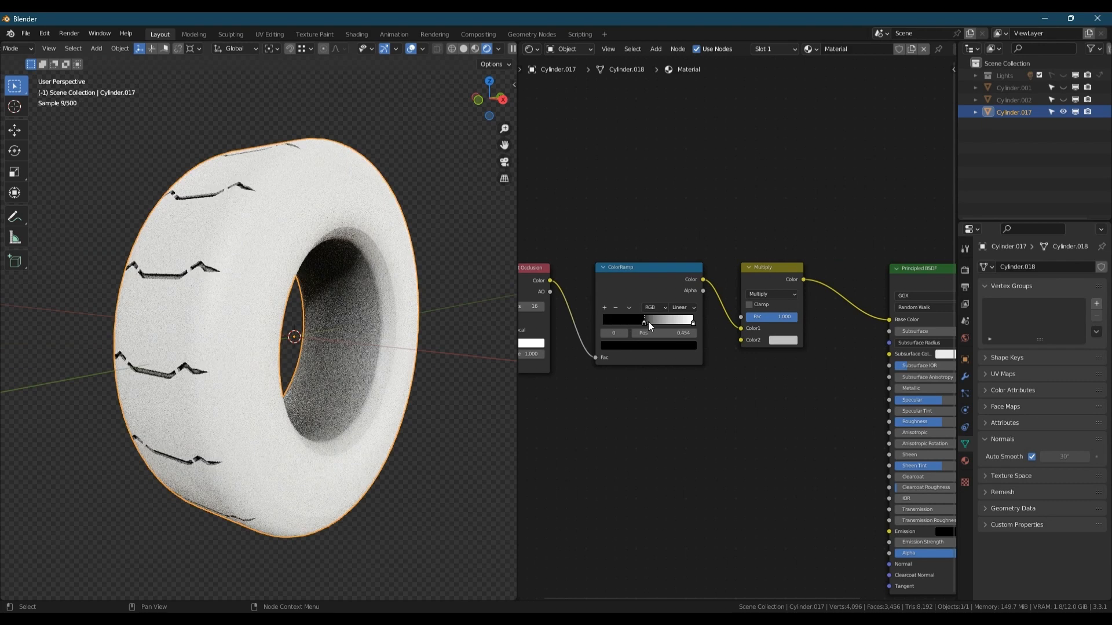
left_click(776, 340)
left_click_drag(854, 217, 847, 253)
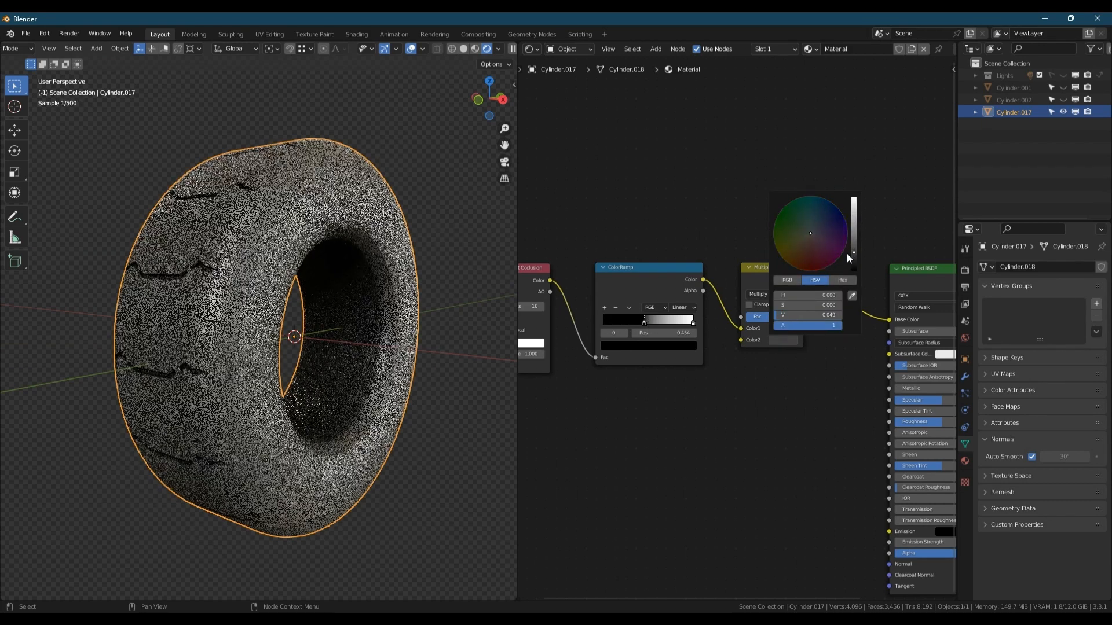
middle_click_drag(295, 332, 273, 357)
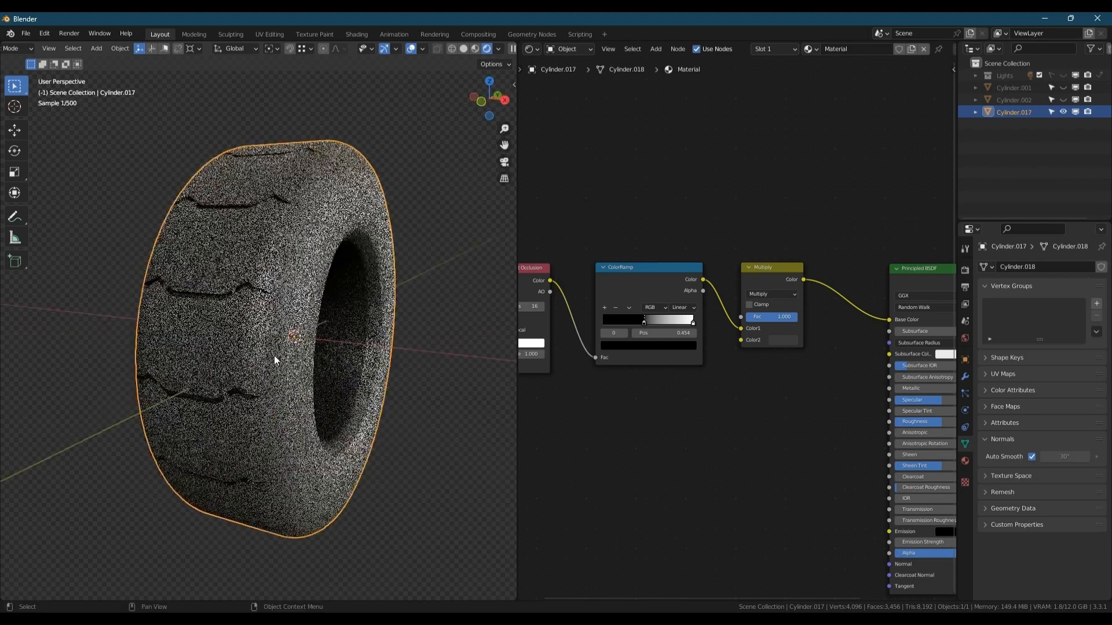
Add a Bevel node and connect its Normal output to the Principled BSDF's Normal input.
middle_click_drag(806, 525, 784, 442)
scroll(221, 394, "up", 3)
scroll(246, 209, "up", 3)
middle_click_drag(251, 397, 258, 372)
key("shift+a")
left_click(700, 423)
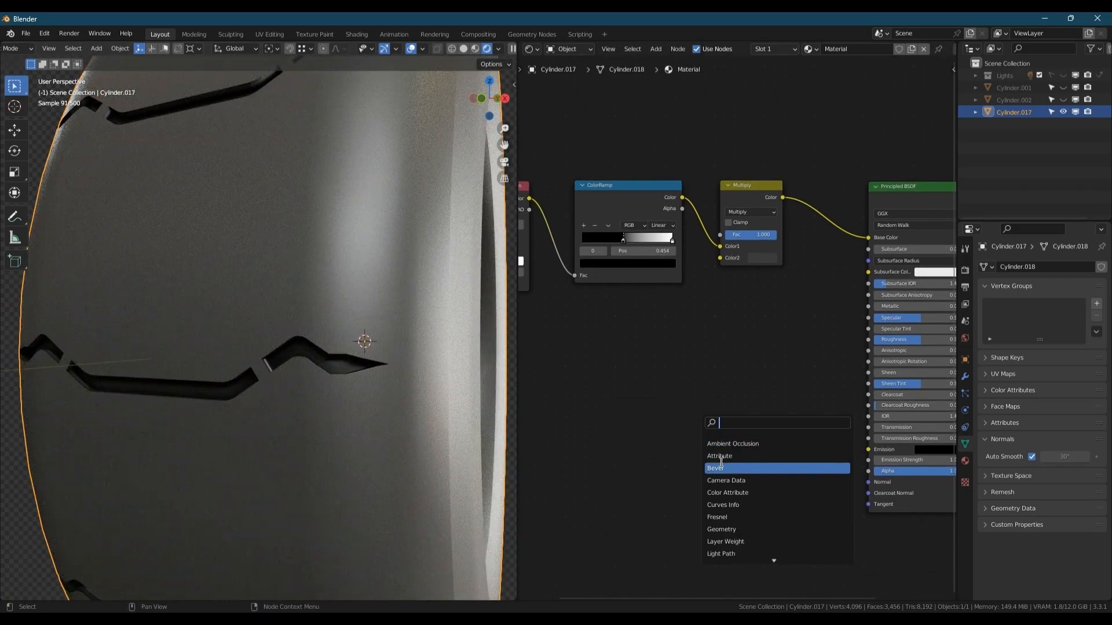
left_click(722, 465)
left_click(767, 501)
left_click_drag(805, 473, 869, 484)
Set the Bevel node's radius to 0.030 and check the softened groove edges on the tire.
middle_click_drag(139, 362, 165, 374)
middle_click_drag(422, 451, 324, 447, "shift")
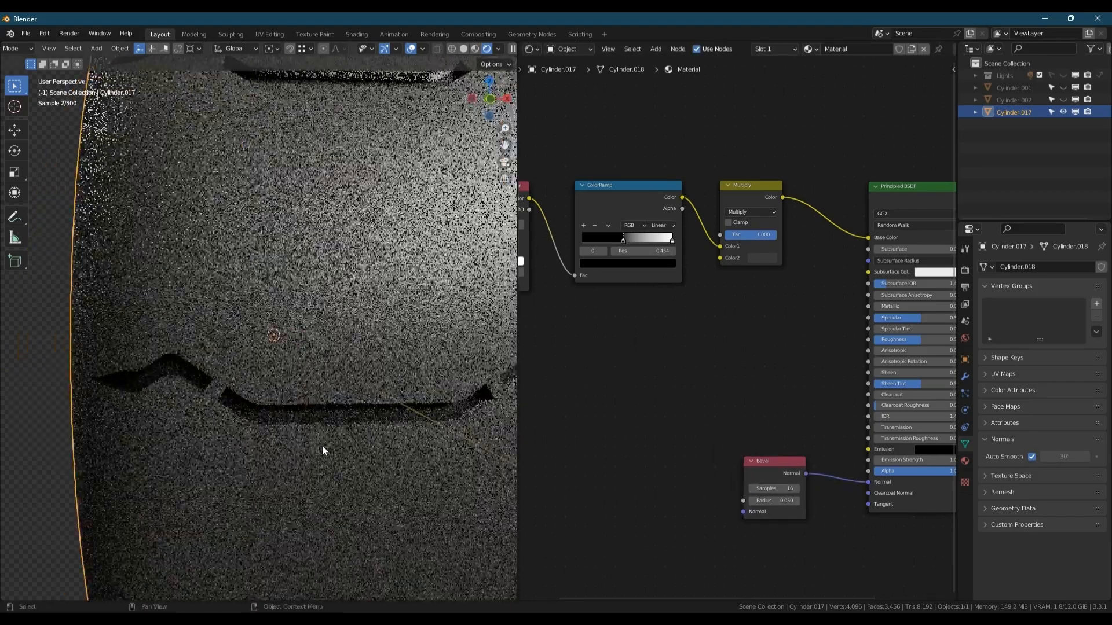
scroll(348, 418, "up", 3)
mouse_move(500, 376)
middle_mouse_down("shift")
mouse_move(441, 383)
mouse_move(230, 364)
mouse_move(268, 396)
mouse_move(509, 377)
mouse_move(487, 380)
middle_mouse_up("shift")
mouse_move(773, 502)
left_mouse_down()
mouse_move(747, 503)
mouse_move(774, 505)
left_mouse_up()
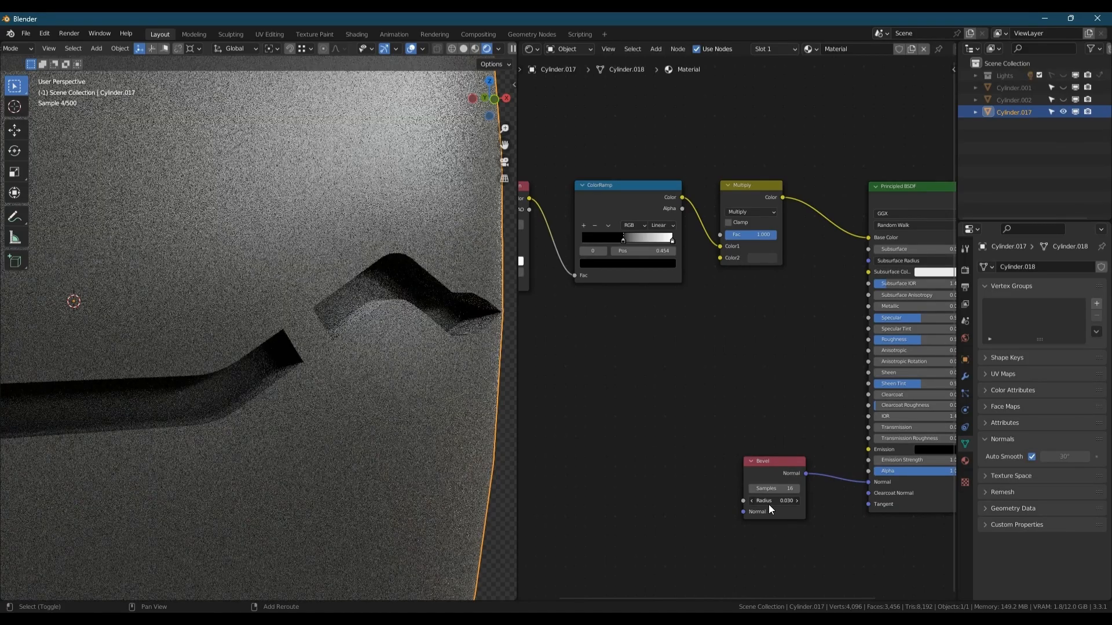
scroll(346, 327, "down", 6)
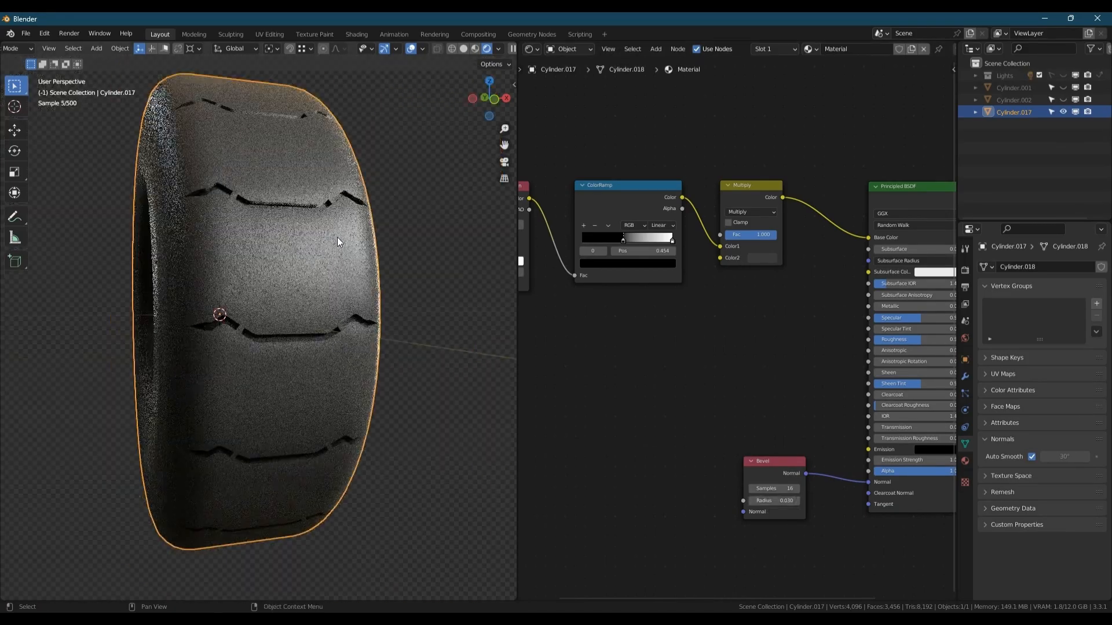
middle_click_drag(337, 237, 338, 293)
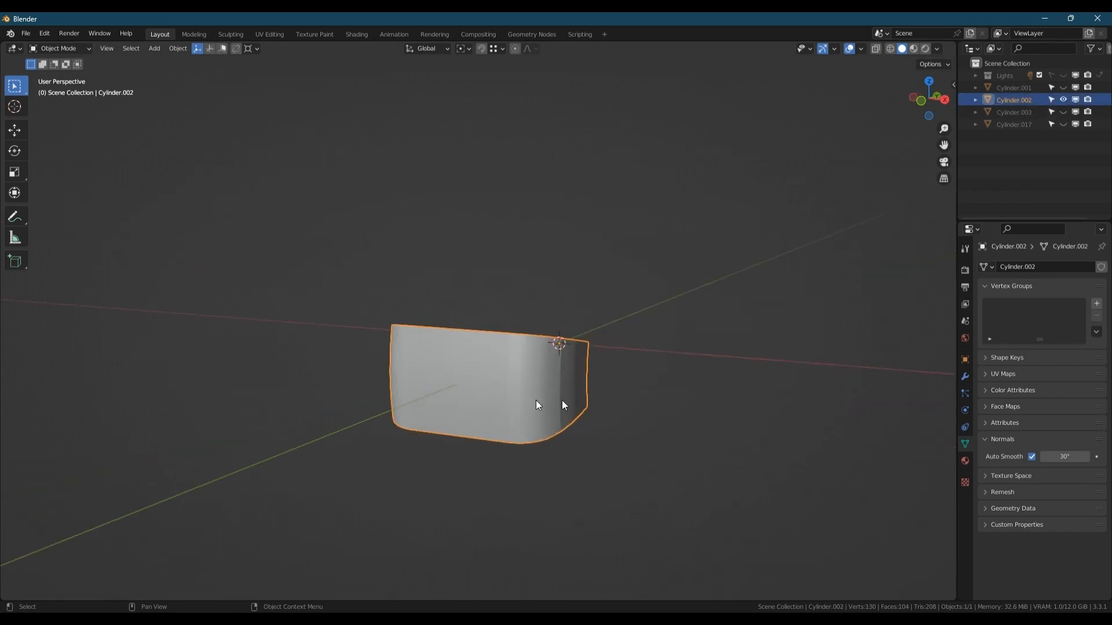
Bevel the selected middle edges of the new groove strip with 4 segments and switch to face selection.
left_click(407, 271)
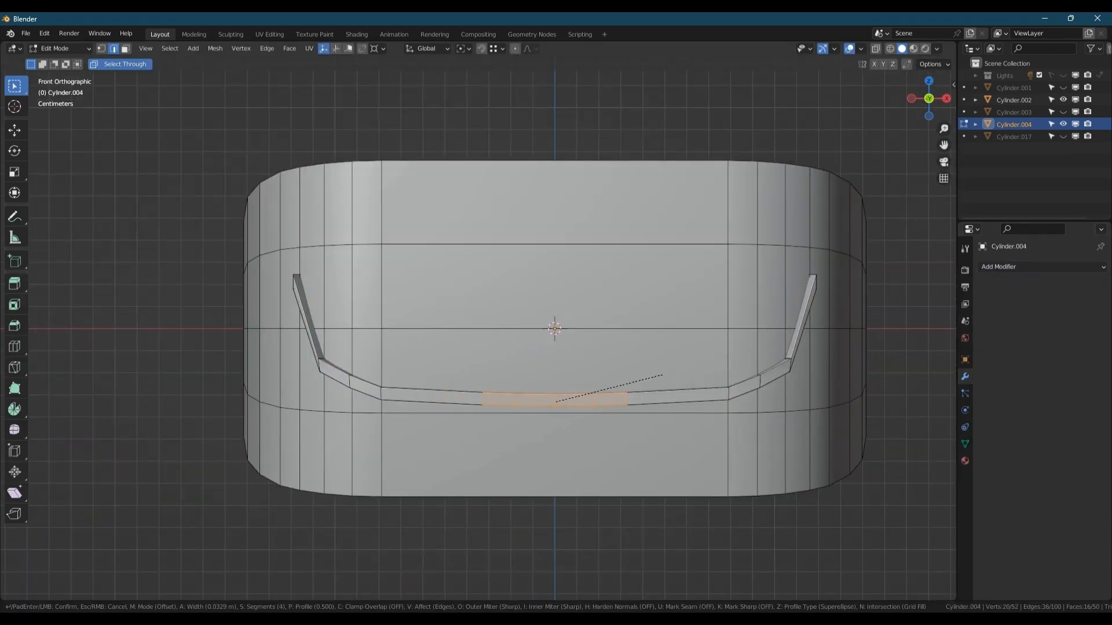
left_click(573, 391)
key("3")
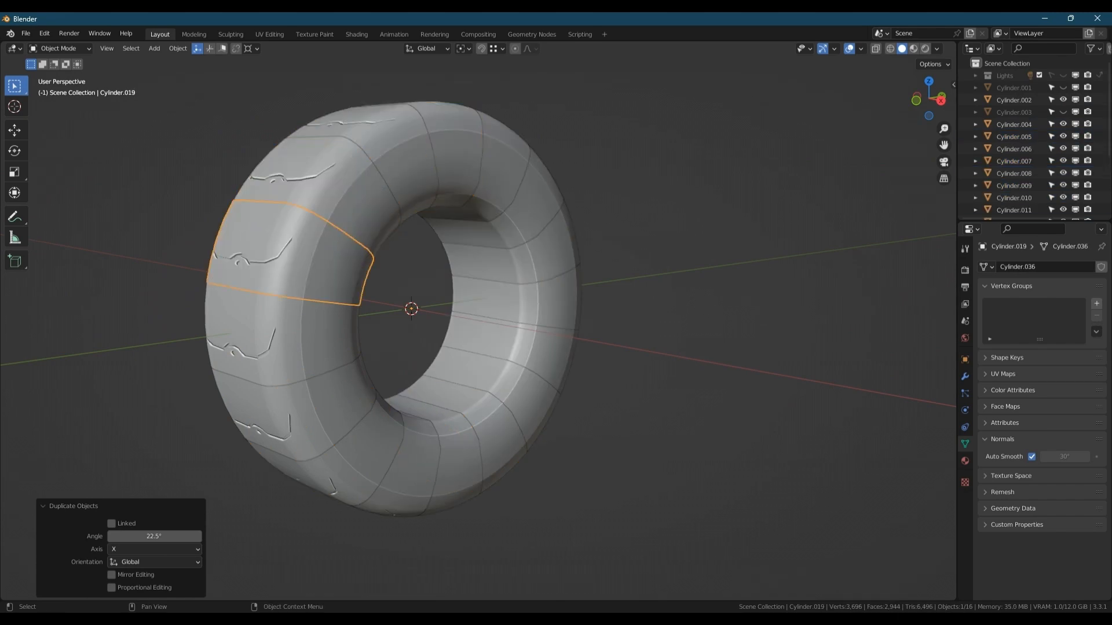
Select all the rotated wedge segments that form the complete tire ring.
middle_click_drag(429, 283, 405, 284)
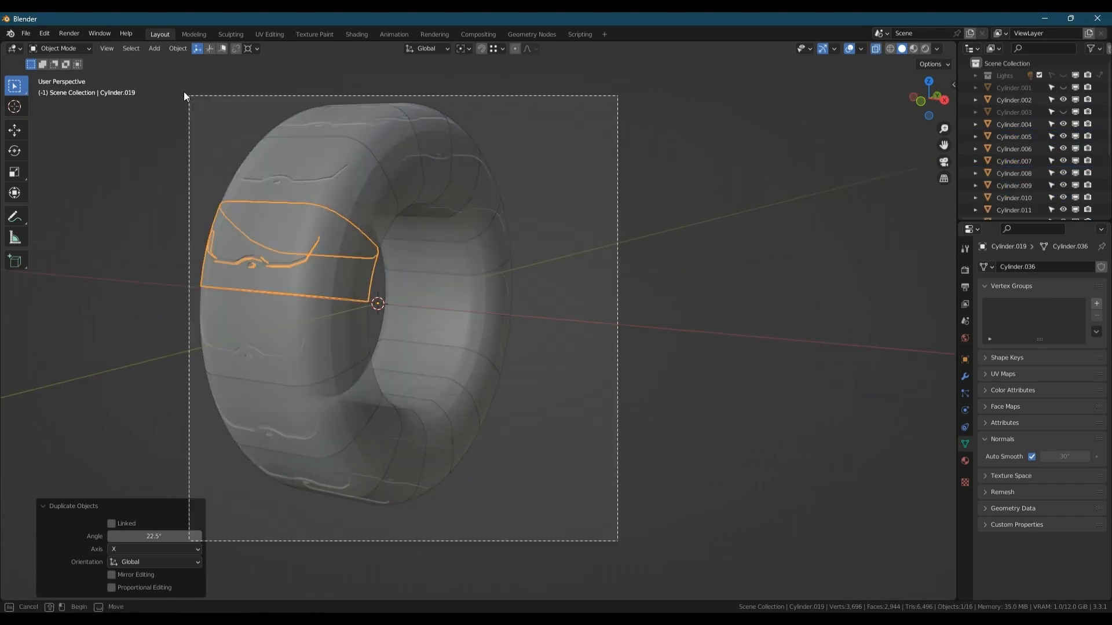